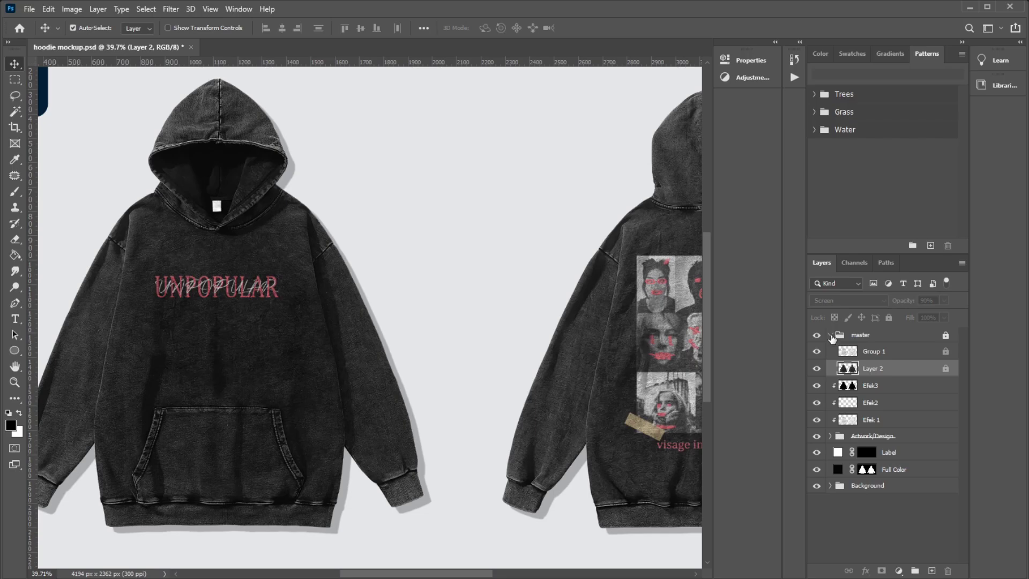
# Step: Check Group 1 and Layer 2, collapse the master group, then select the Label layer
pyautogui.click(877, 355)
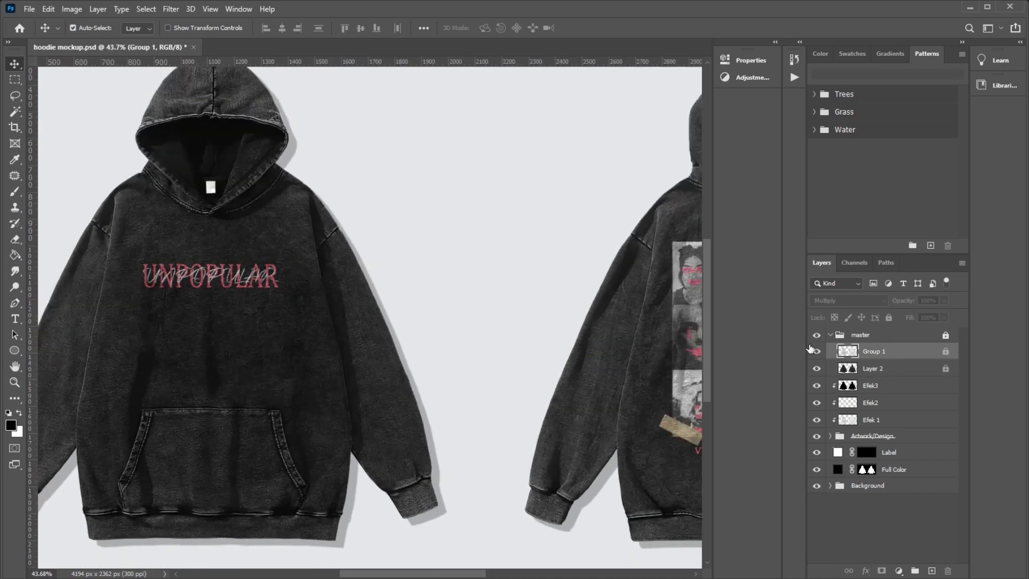
pyautogui.click(888, 369)
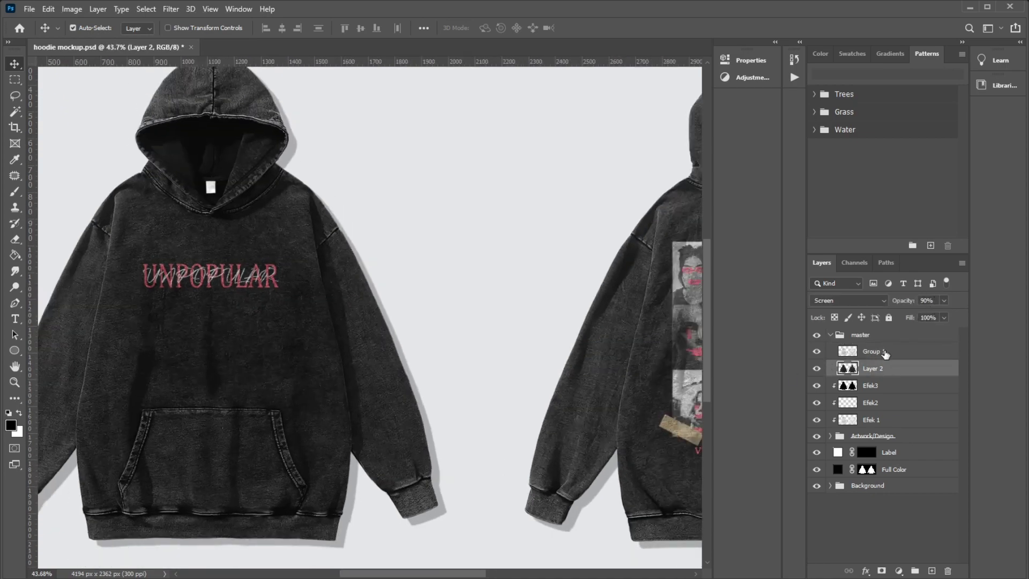
pyautogui.click(877, 351)
pyautogui.click(830, 335)
pyautogui.click(837, 418)
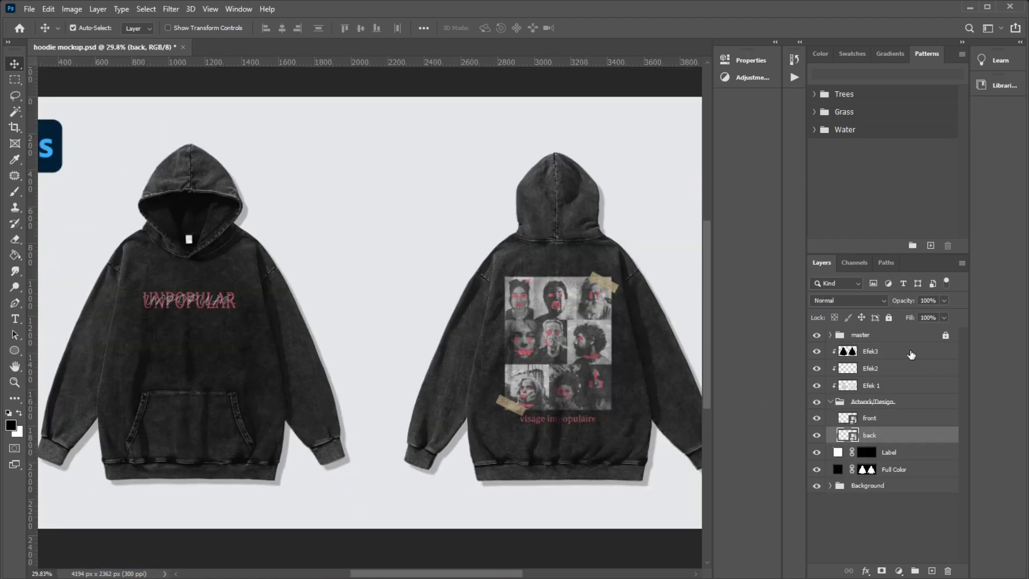
# Step: Collapse the Artwork/Design group and select the Efek 1 layer
pyautogui.scroll(3, 609, 282)
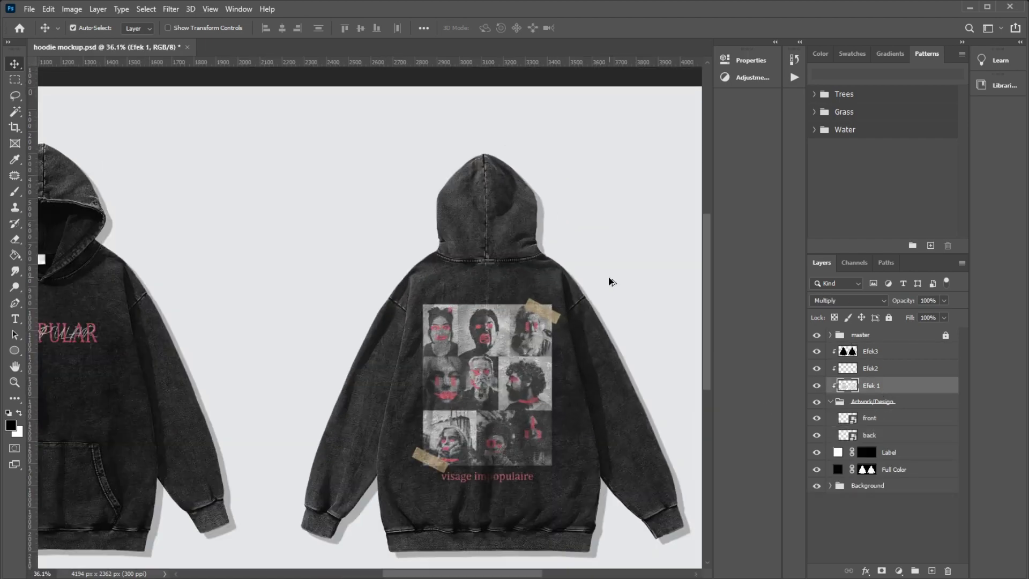
pyautogui.scroll(2, 609, 283)
pyautogui.click(879, 351)
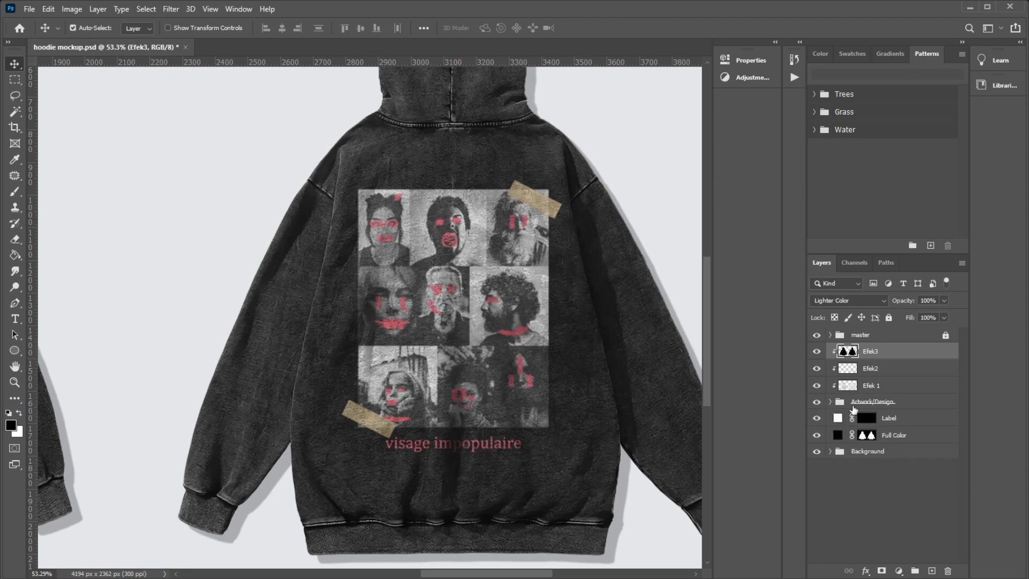
pyautogui.click(838, 402)
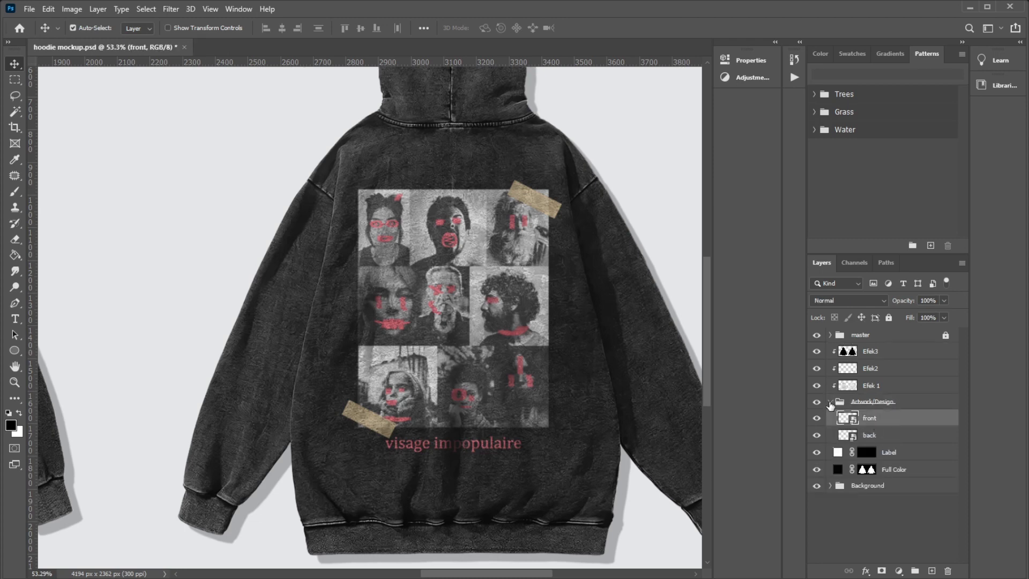
pyautogui.click(830, 402)
pyautogui.click(874, 386)
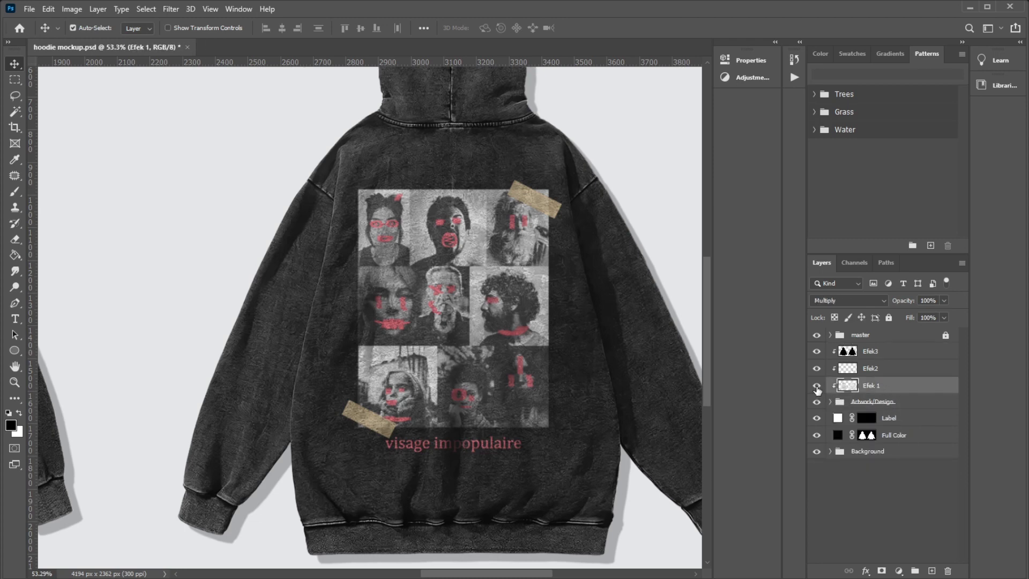
# Step: Look at the Distort filters without applying one, then solo Efek2 with the collage artwork
pyautogui.hotkey('alt', '.')
pyautogui.click(875, 384)
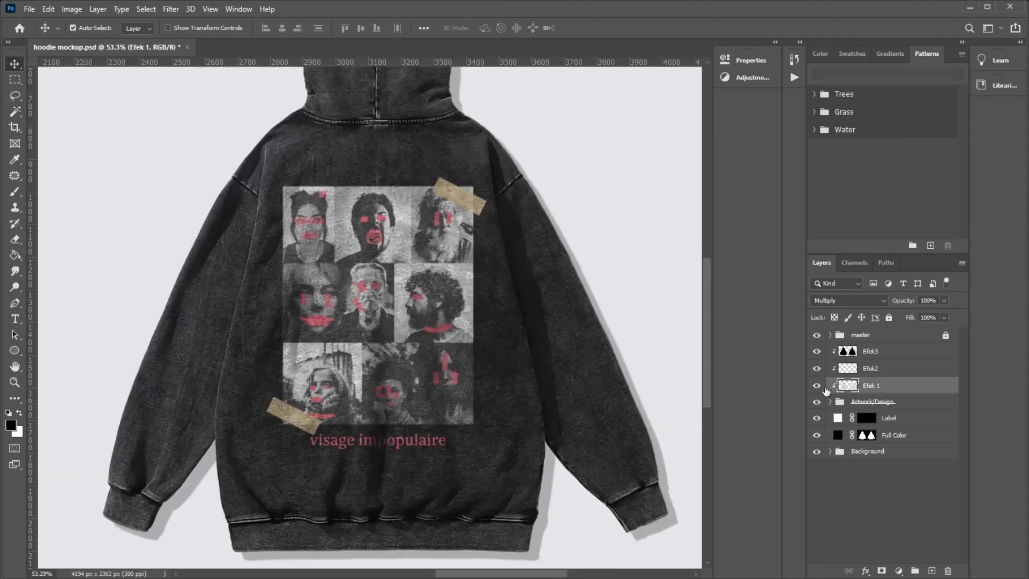
pyautogui.click(171, 9)
pyautogui.moveTo(182, 171)
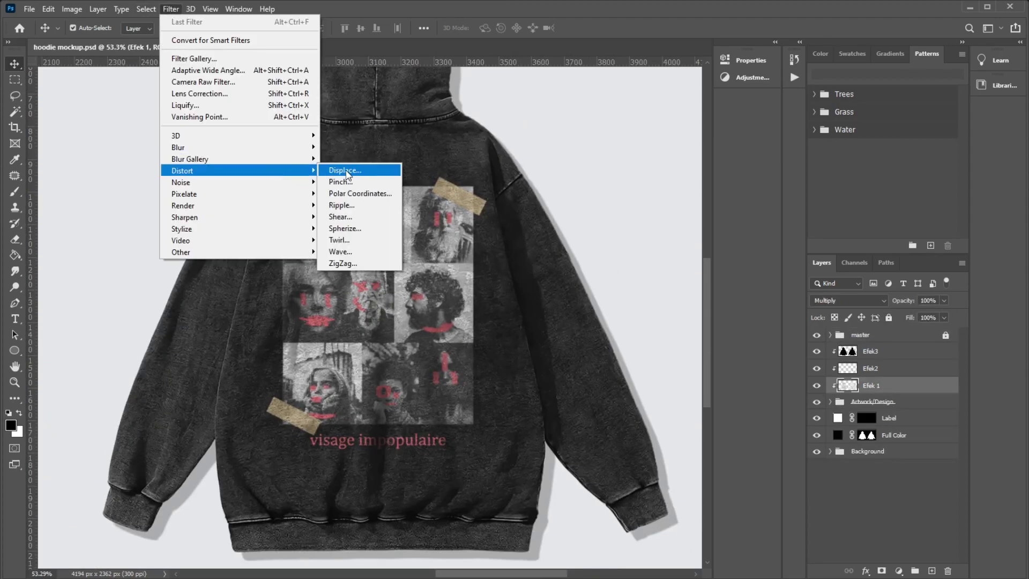
pyautogui.click(822, 374)
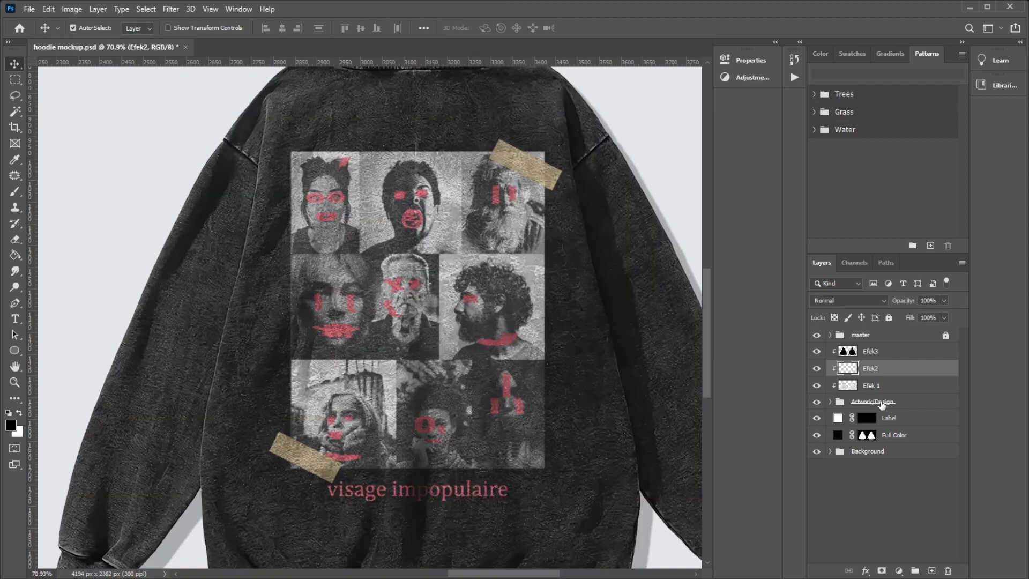
pyautogui.keyDown('alt'); pyautogui.click(817, 370); pyautogui.keyUp('alt')
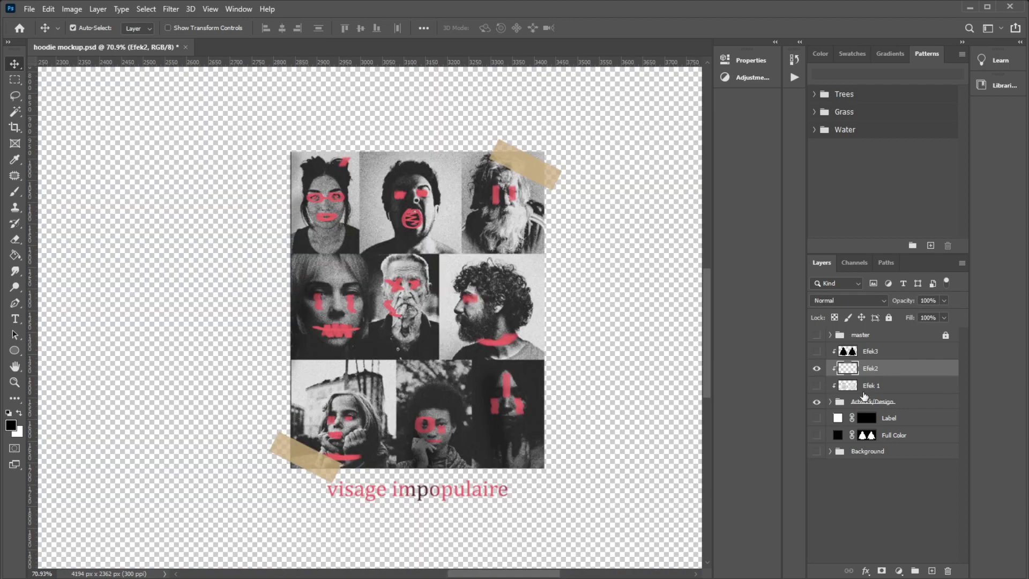
# Step: Make all hidden layers visible again and switch to the Brush tool
pyautogui.keyDown('alt'); pyautogui.click(818, 372); pyautogui.keyUp('alt')
pyautogui.press('b')
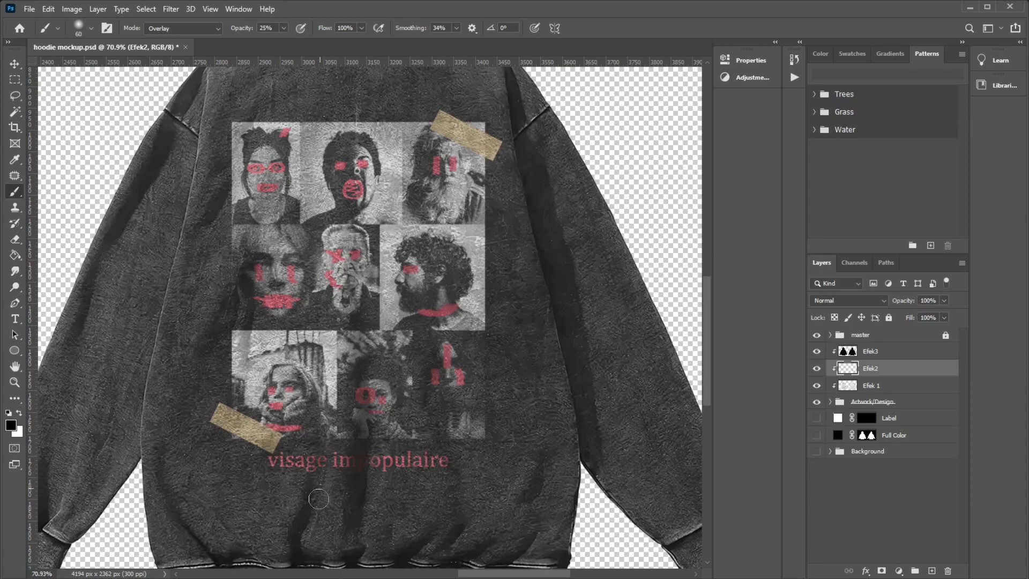
pyautogui.scroll(3, 376, 466)
pyautogui.scroll(-4, 278, 444)
pyautogui.scroll(2, 289, 446)
pyautogui.scroll(-2, 300, 450)
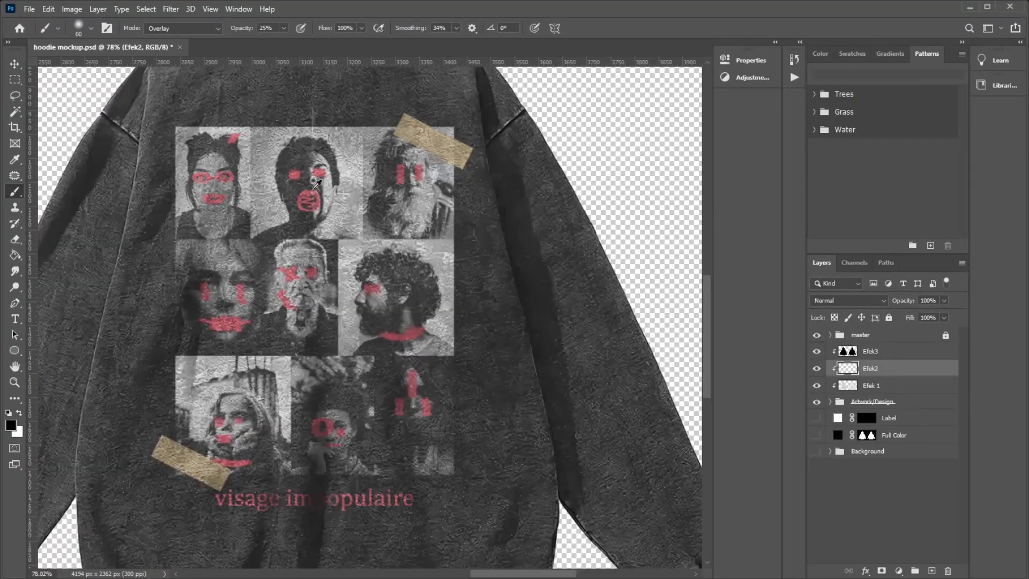
# Step: Expand Artwork/Design, hide the Label layer and show the Full Color hoodie layer
pyautogui.click(882, 387)
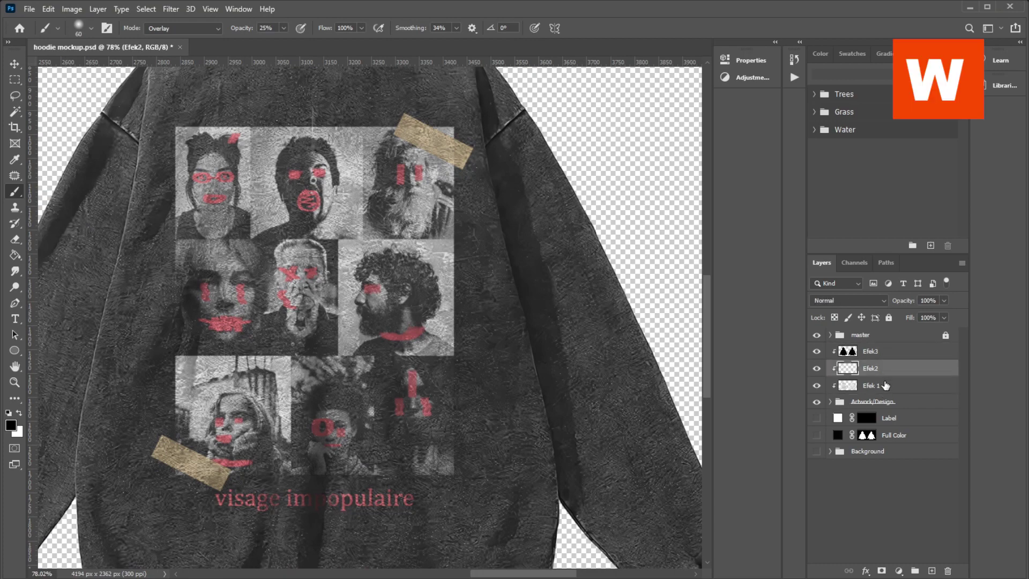
pyautogui.click(831, 402)
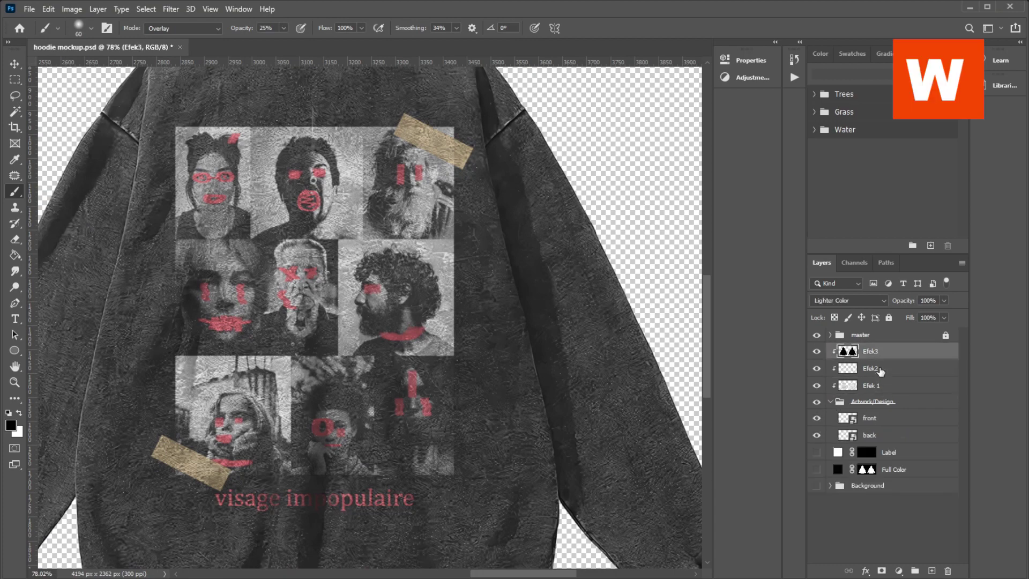
pyautogui.click(869, 435)
pyautogui.click(817, 451)
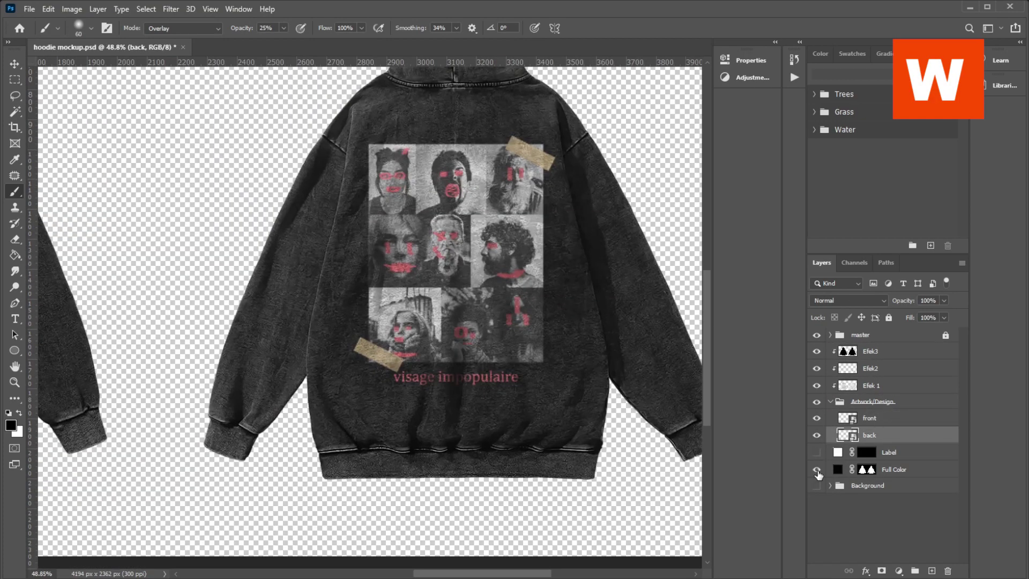
pyautogui.click(817, 452)
pyautogui.click(817, 469)
pyautogui.scroll(-2, 391, 316)
pyautogui.scroll(2, 391, 317)
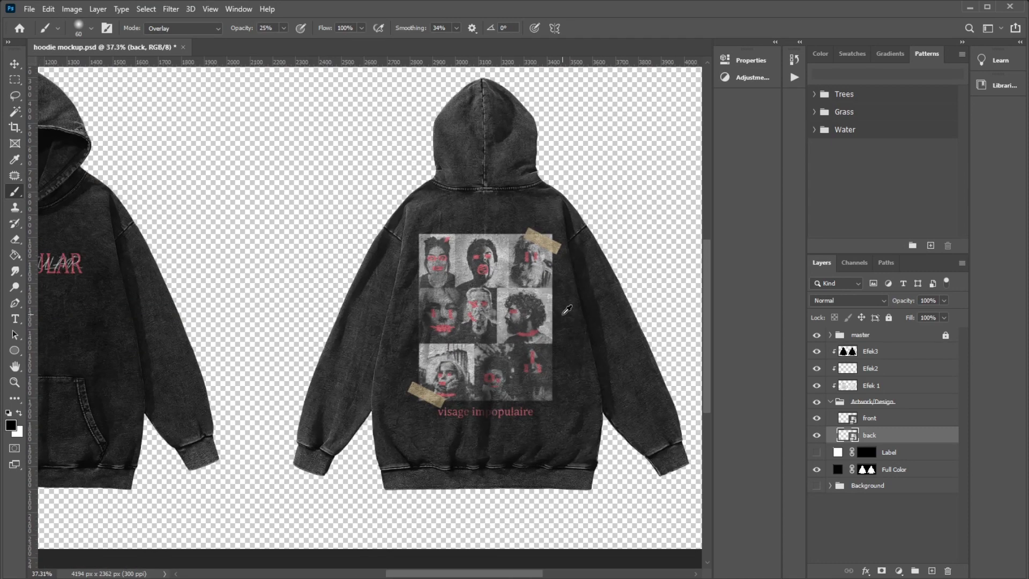
# Step: Add a new layer above the back print and draw a filled rectangle on it
pyautogui.hotkey('ctrl', 'shift', 'alt', 'n')
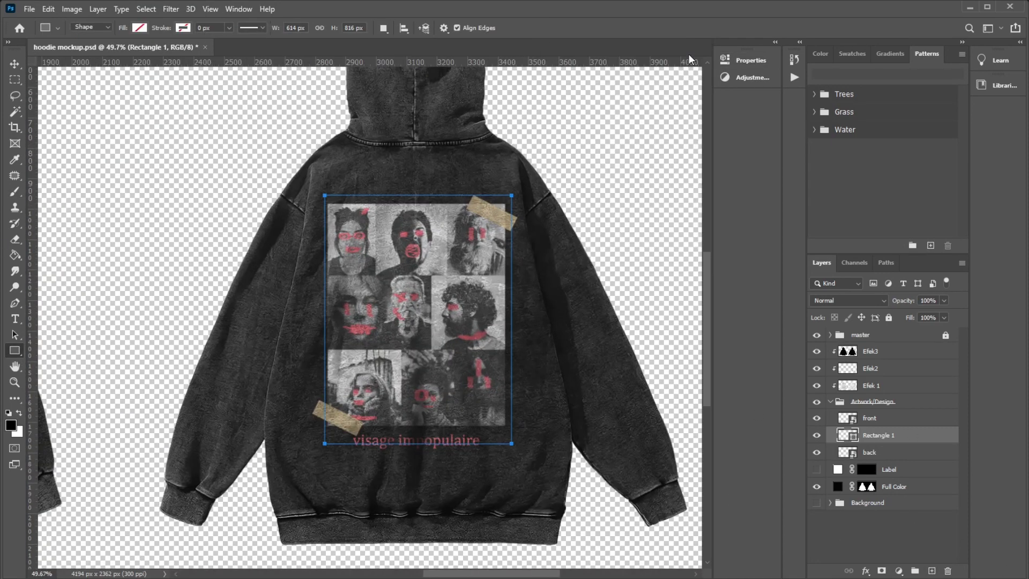
pyautogui.rightClick(874, 435)
pyautogui.click(139, 27)
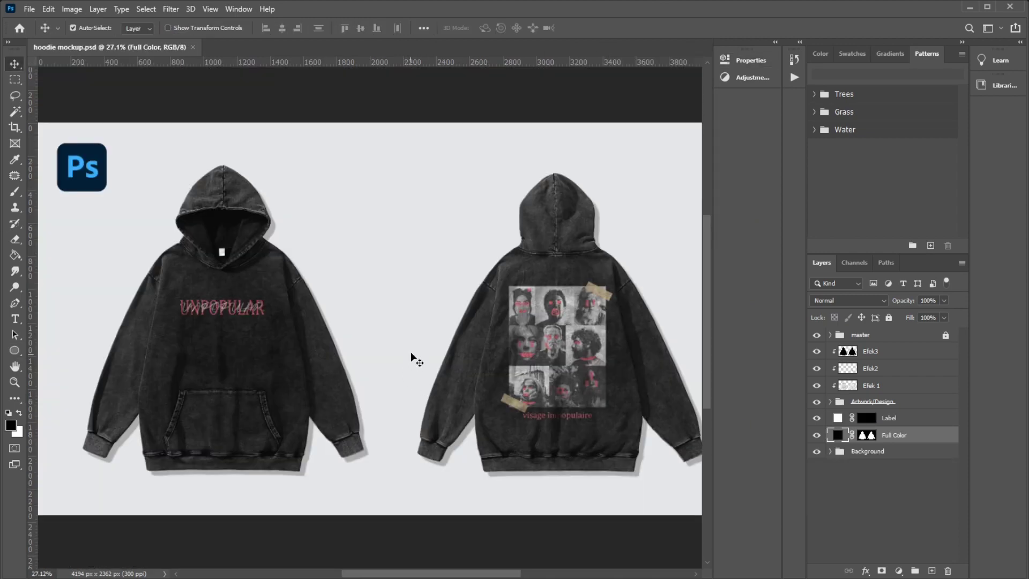
pyautogui.scroll(-2, 391, 353)
pyautogui.scroll(4, 391, 353)
pyautogui.scroll(-2, 329, 356)
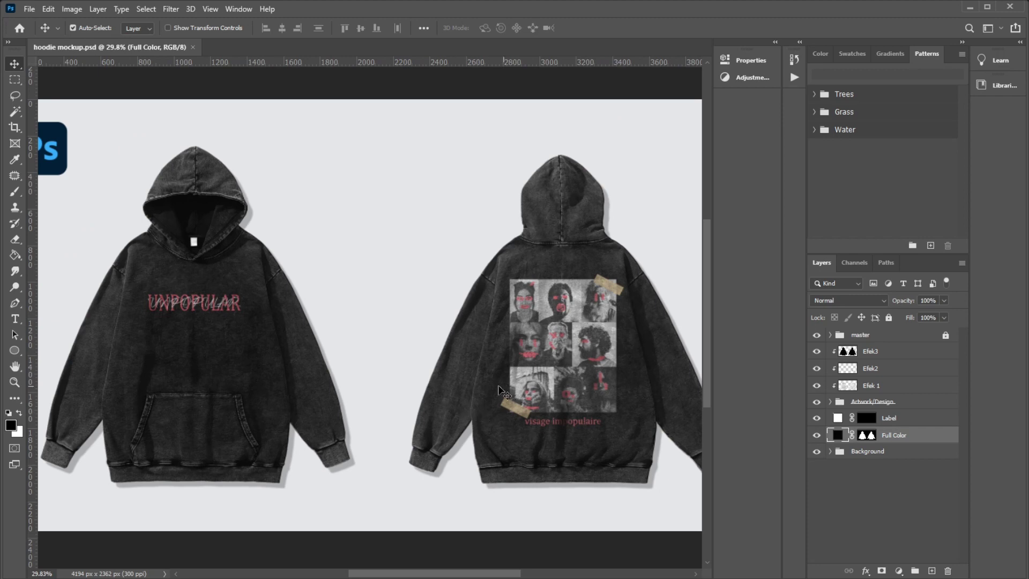
pyautogui.scroll(-2, 459, 368)
pyautogui.scroll(3, 90, 342)
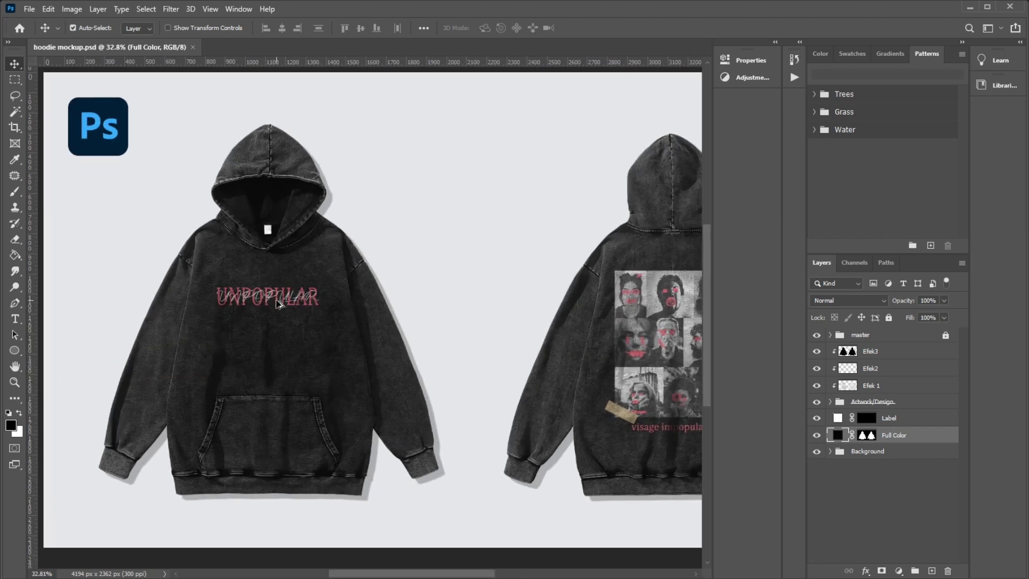
pyautogui.scroll(-1, 222, 338)
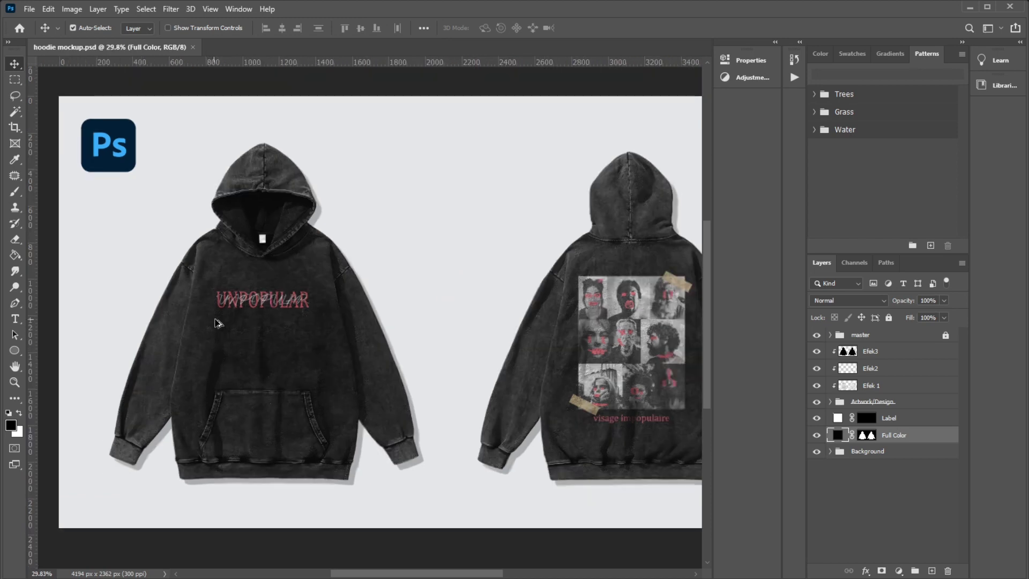
pyautogui.scroll(-2, 220, 338)
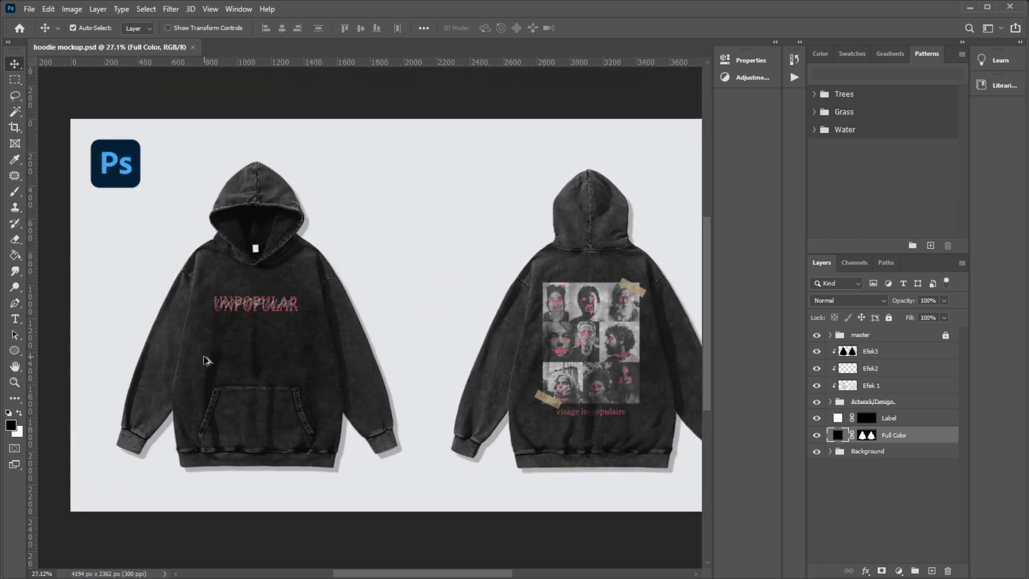
pyautogui.scroll(2, 322, 316)
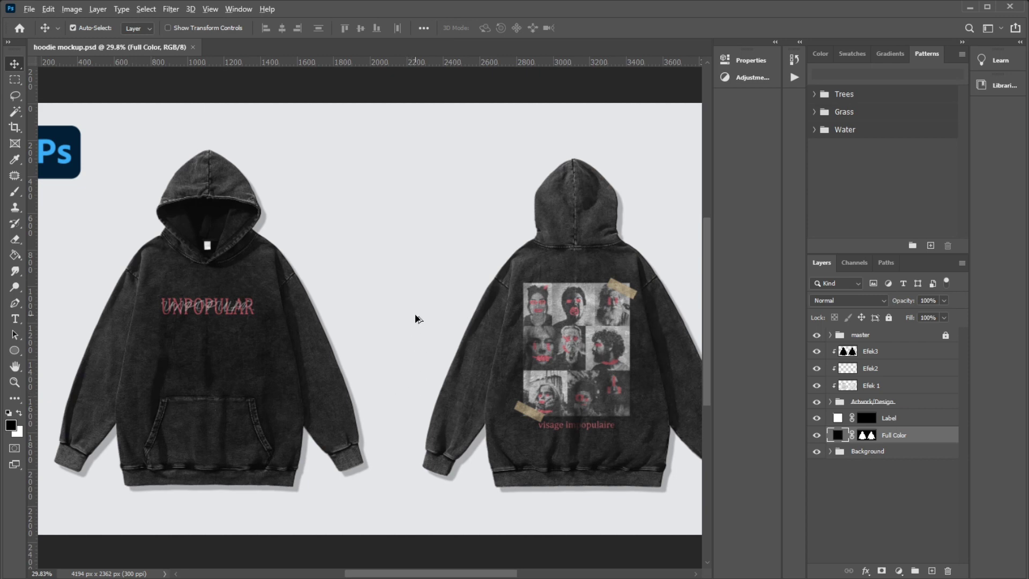
pyautogui.scroll(-1, 418, 325)
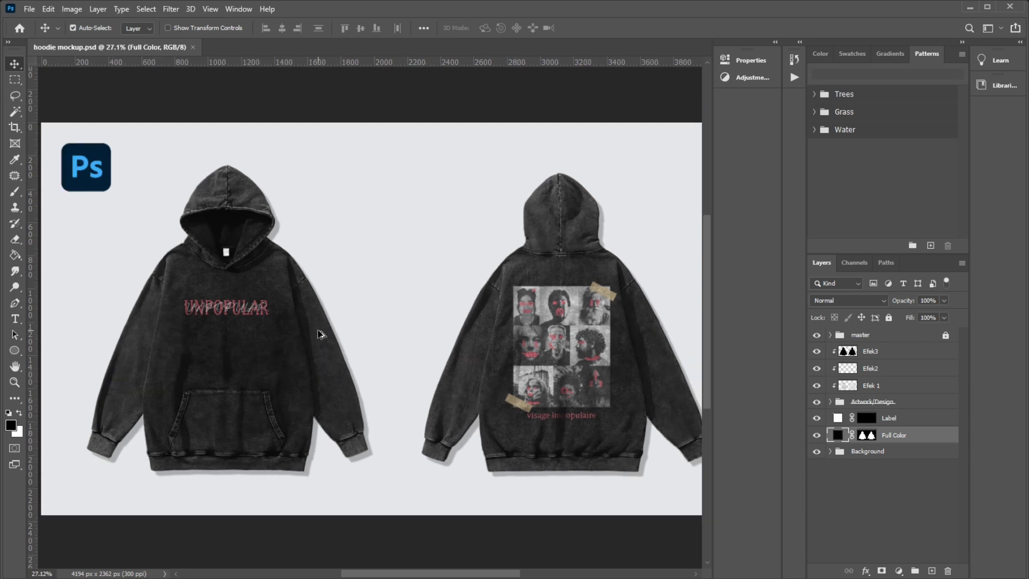
# Step: Expand master and toggle the Group 1 and Layer 2 textures off and back on
pyautogui.click(890, 338)
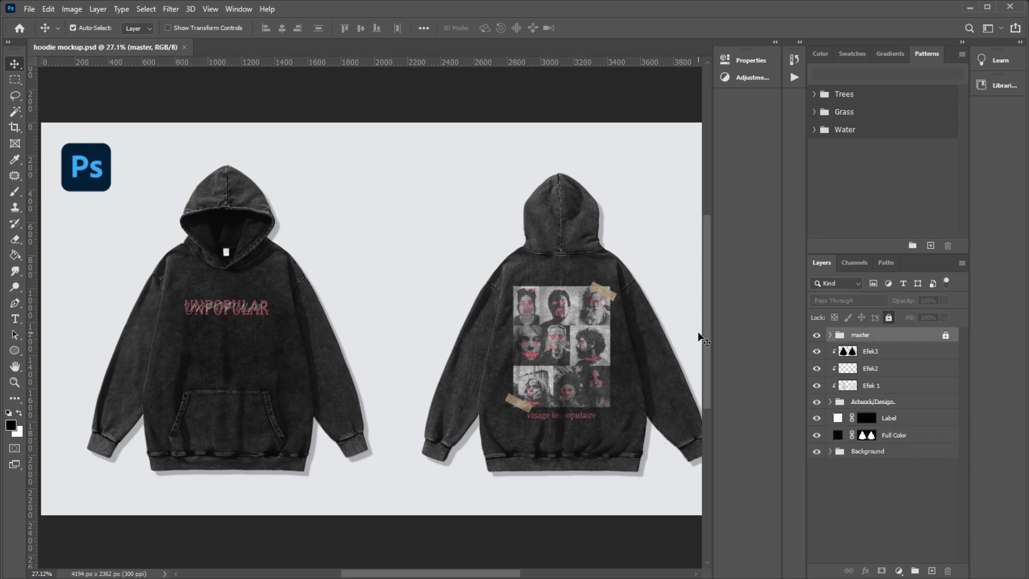
pyautogui.click(830, 335)
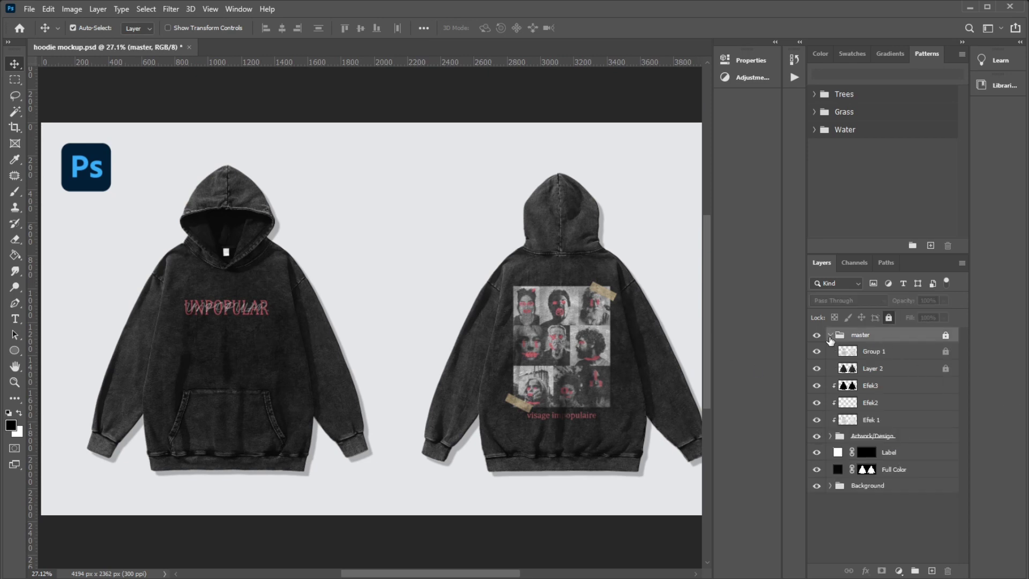
pyautogui.click(893, 352)
pyautogui.click(883, 370)
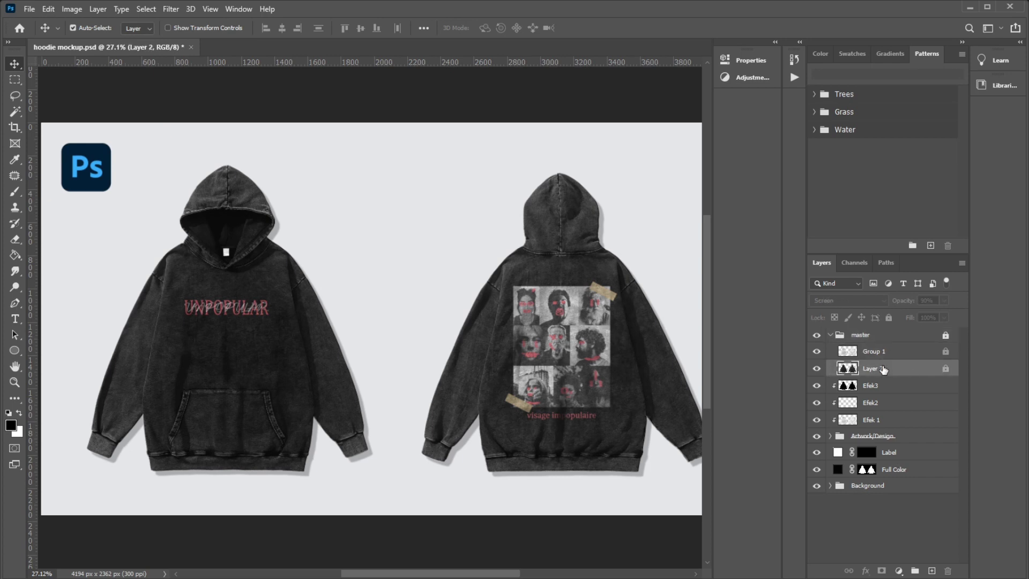
pyautogui.click(817, 351)
pyautogui.scroll(2, 248, 352)
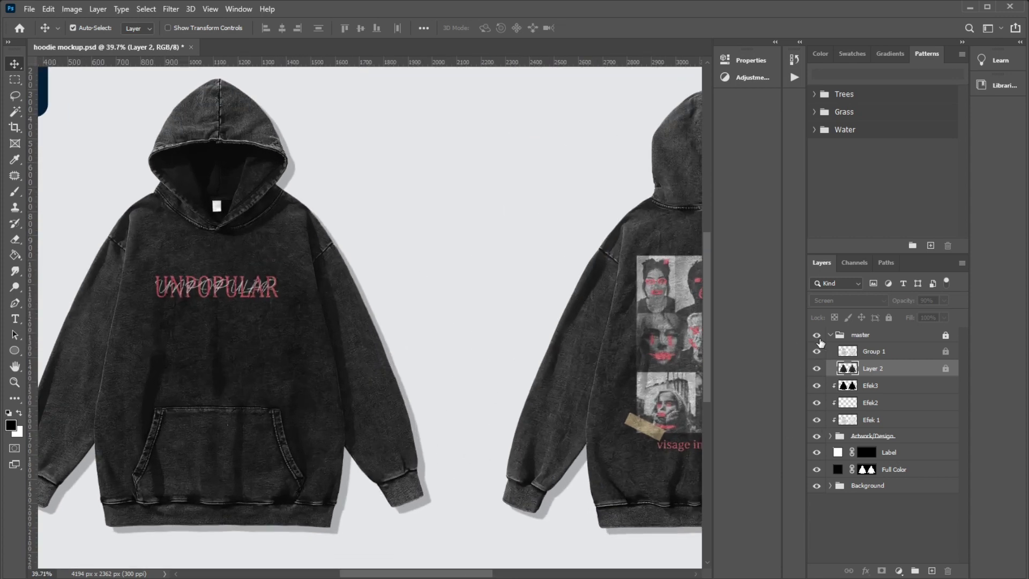
pyautogui.moveTo(817, 369); pyautogui.dragTo(816, 351)
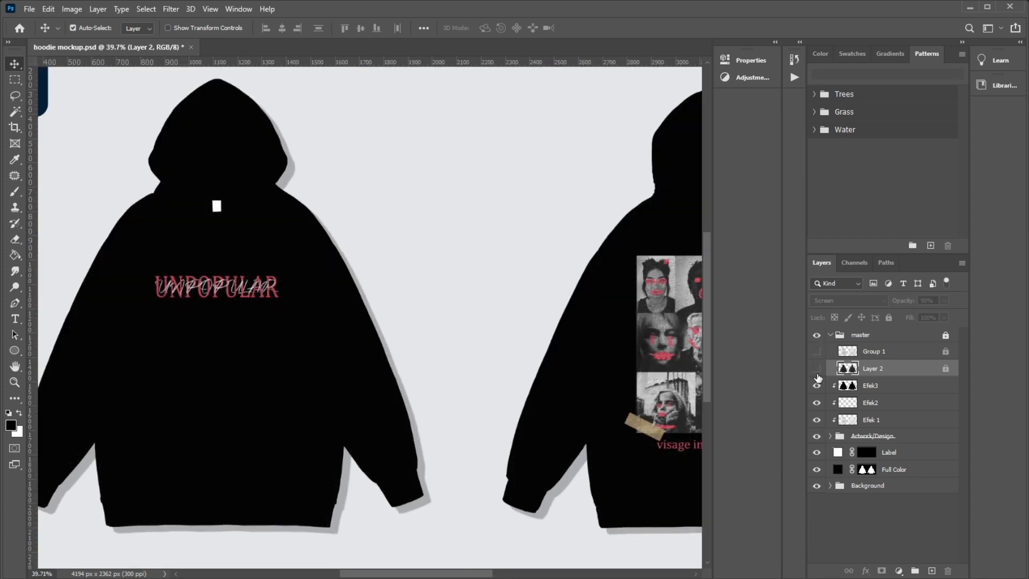
pyautogui.click(817, 368)
pyautogui.click(817, 352)
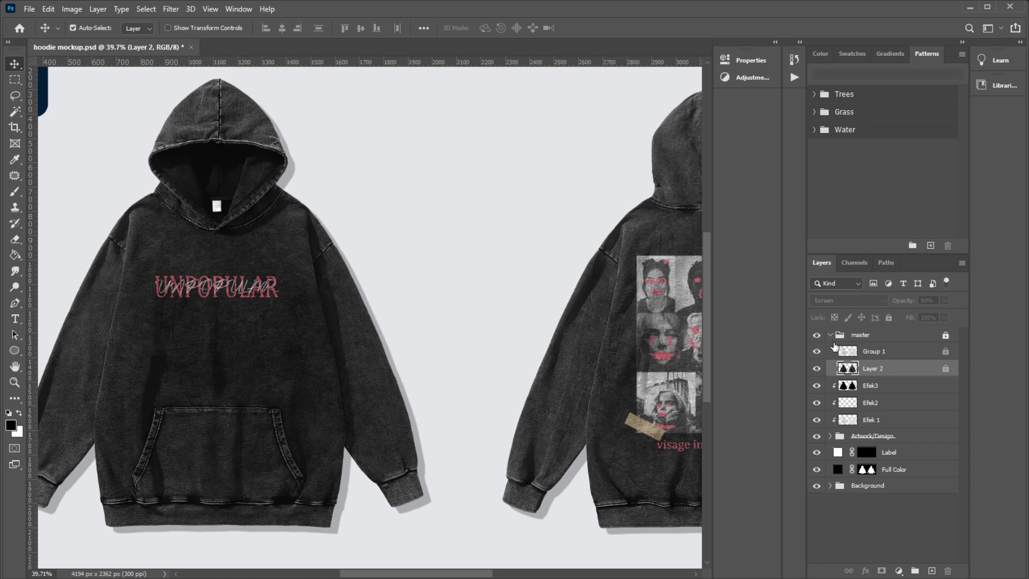
# Step: Check Group 1 and Layer 2 blend modes, unlock the master group, and collapse it
pyautogui.click(877, 357)
pyautogui.click(887, 355)
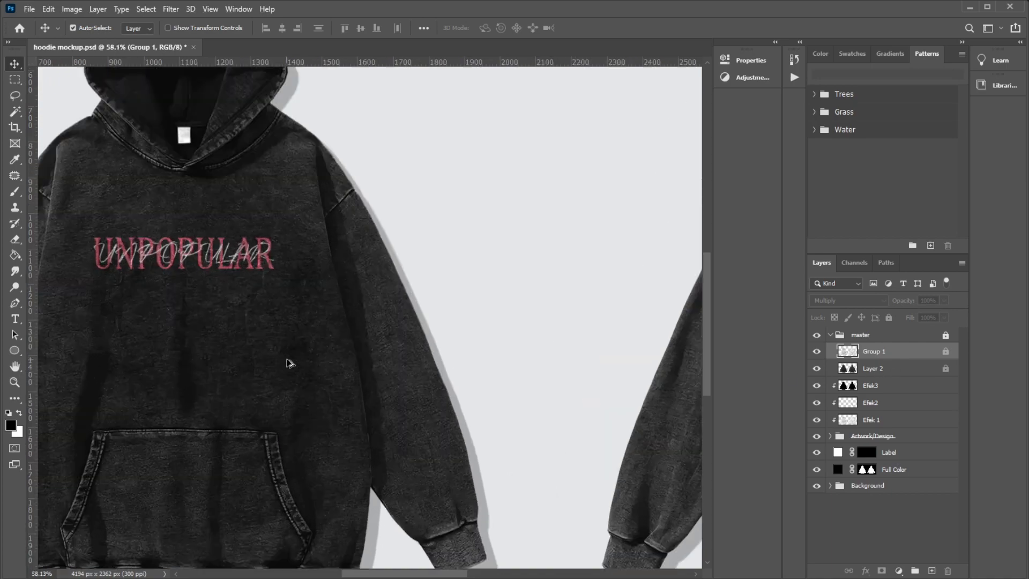
pyautogui.scroll(2, 290, 363)
pyautogui.scroll(-1, 306, 349)
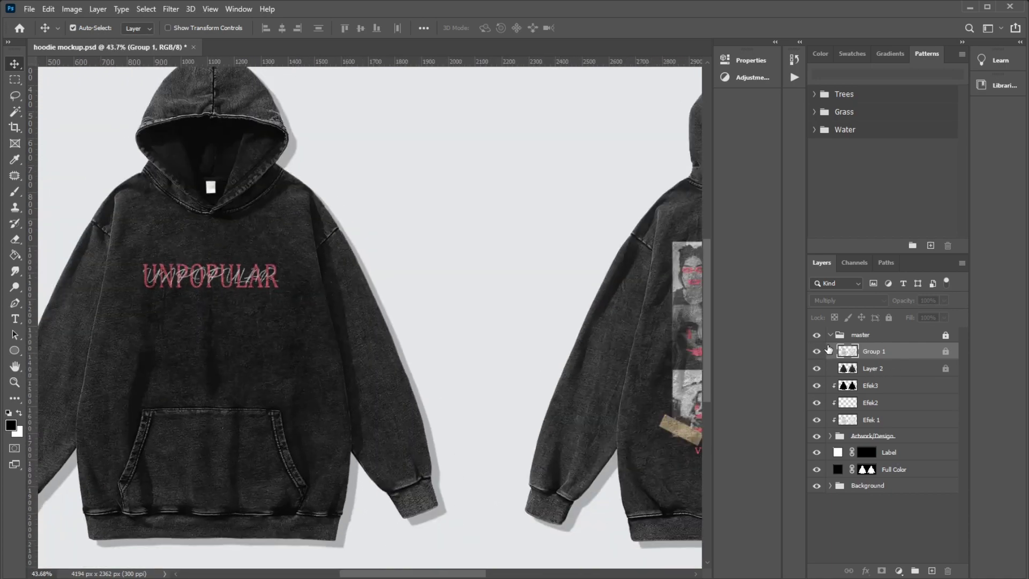
pyautogui.click(888, 369)
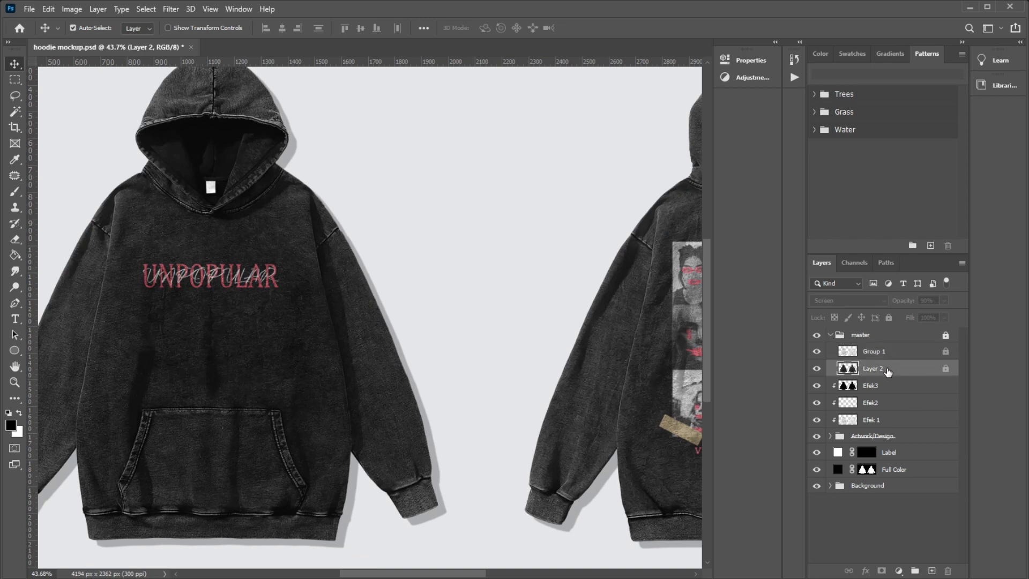
pyautogui.click(946, 336)
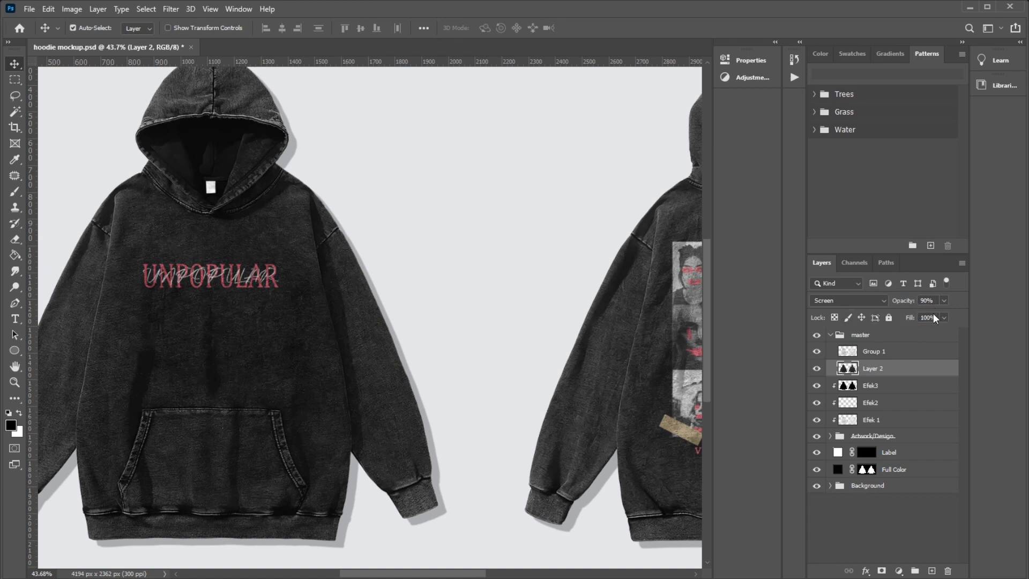
pyautogui.click(885, 353)
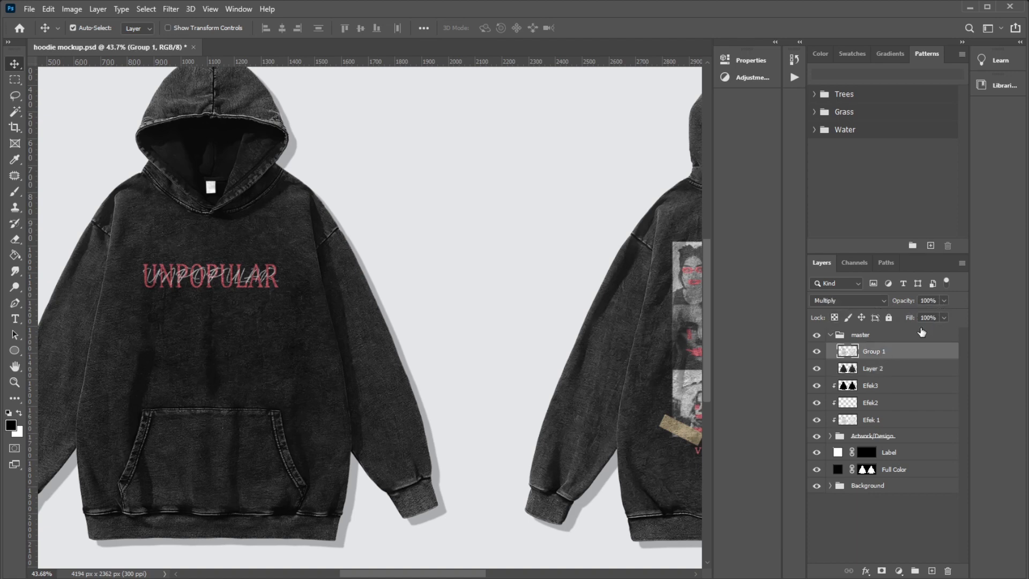
pyautogui.click(831, 336)
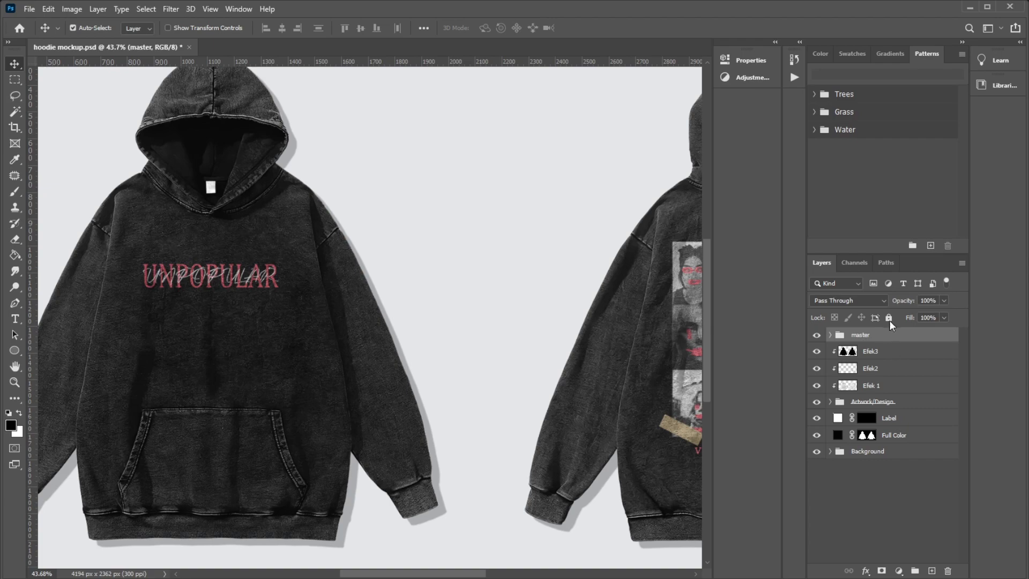
# Step: Lock the master group with Lock All, then select the Full Color, Label, Efek3 and back print layers
pyautogui.click(889, 318)
pyautogui.moveTo(196, 320)
pyautogui.mouseDown()
pyautogui.moveTo(249, 345)
pyautogui.moveTo(280, 216)
pyautogui.mouseUp()
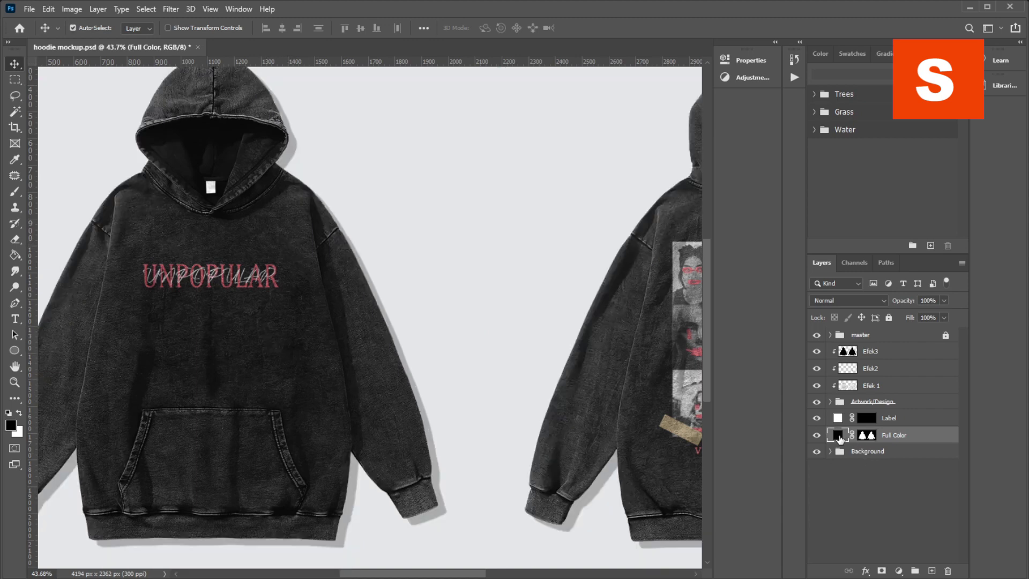
pyautogui.hotkey('alt', ']')
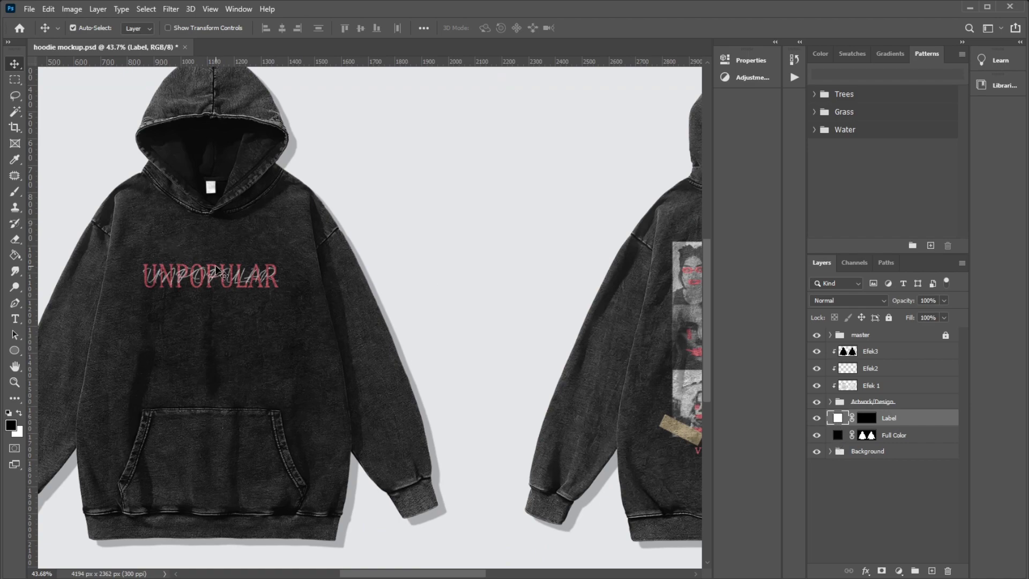
pyautogui.click(216, 268)
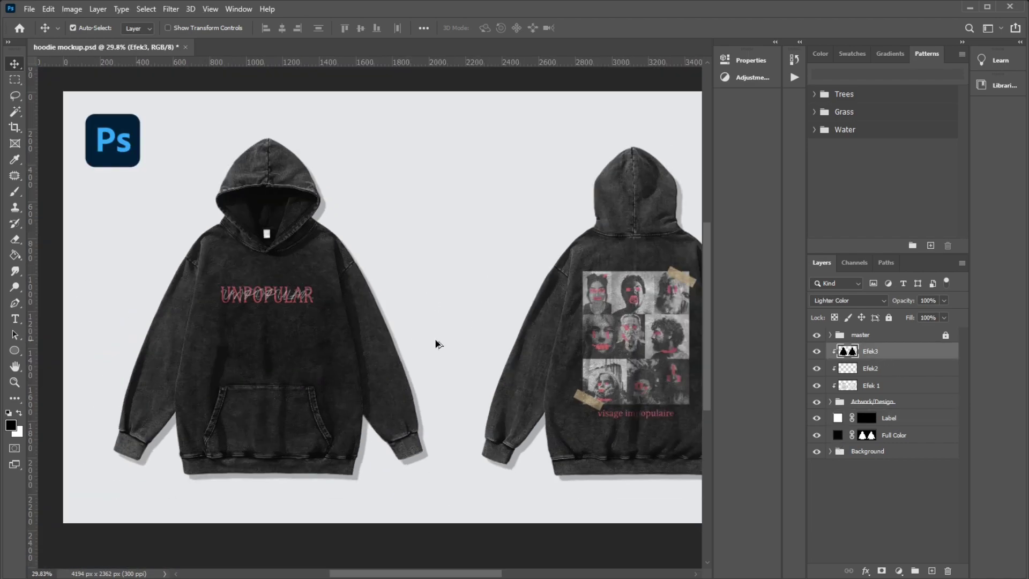
pyautogui.scroll(-1, 436, 338)
pyautogui.click(644, 297)
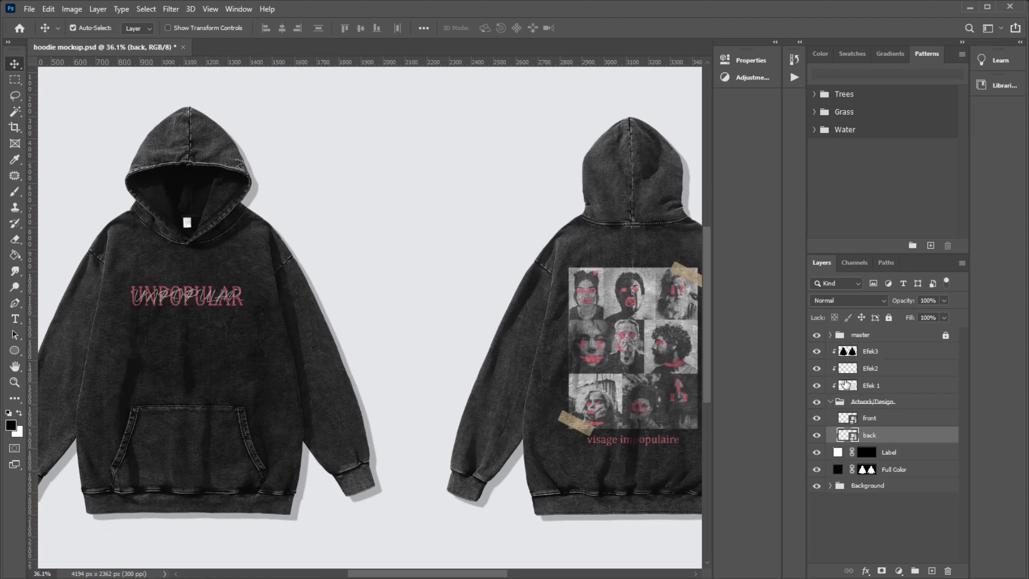
pyautogui.scroll(-2, 200, 320)
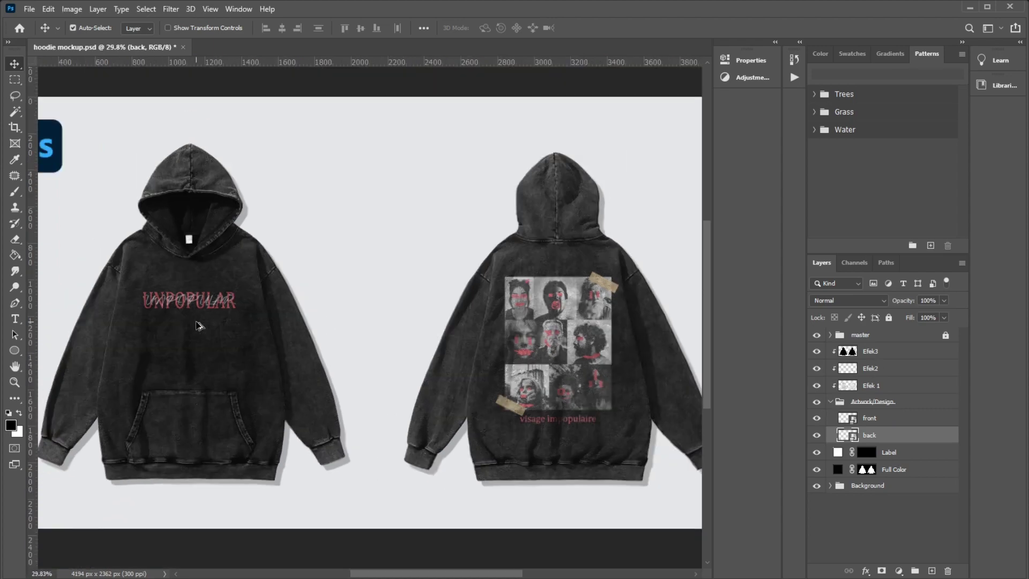
pyautogui.scroll(-1, 531, 324)
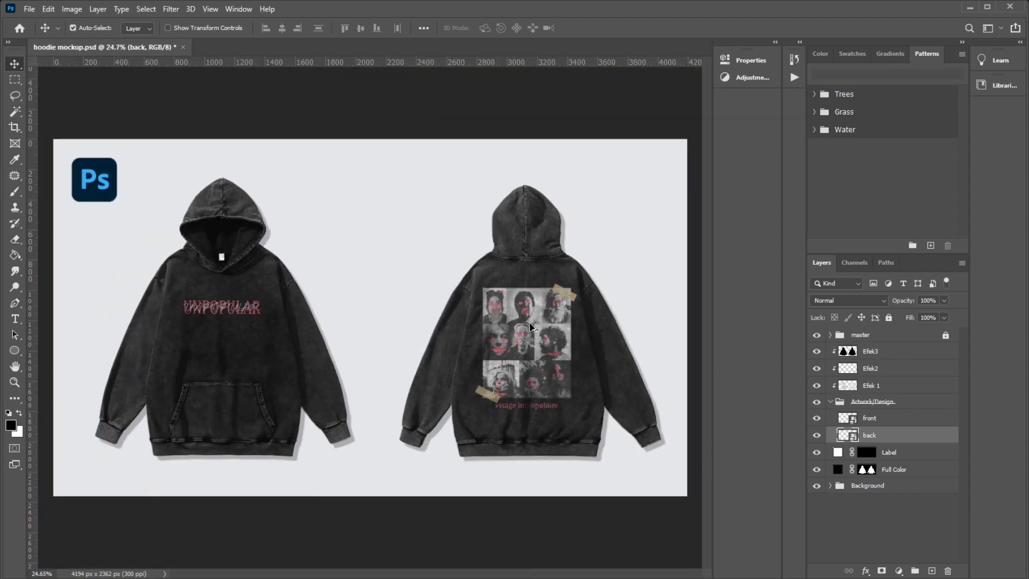
# Step: Step through the Efek 1, Efek2 and Efek3 effect layers
pyautogui.click(884, 389)
pyautogui.scroll(1, 615, 258)
pyautogui.scroll(2, 616, 258)
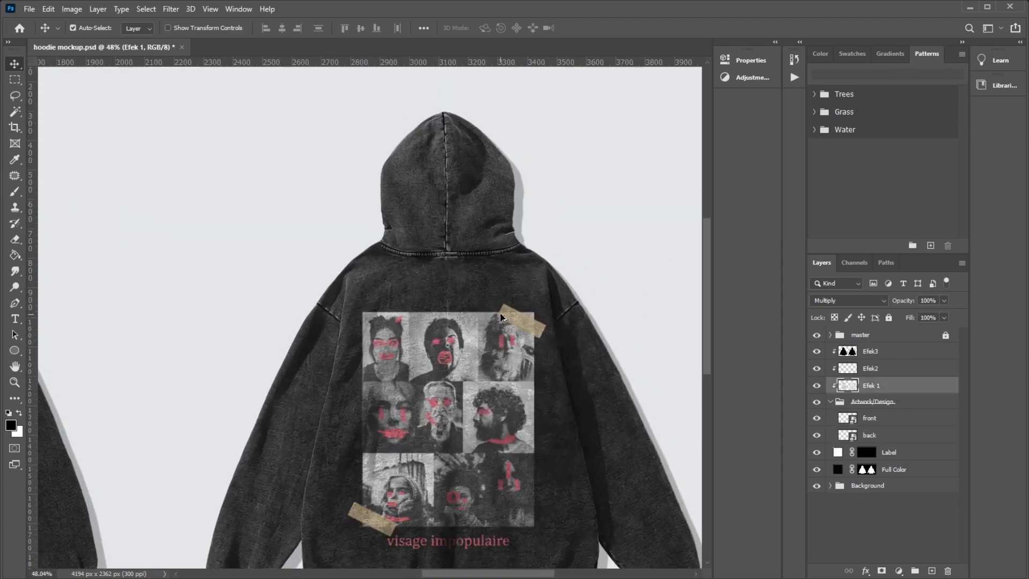
pyautogui.scroll(1, 616, 257)
pyautogui.scroll(-3, 504, 259)
pyautogui.scroll(2, 504, 259)
pyautogui.scroll(1, 503, 259)
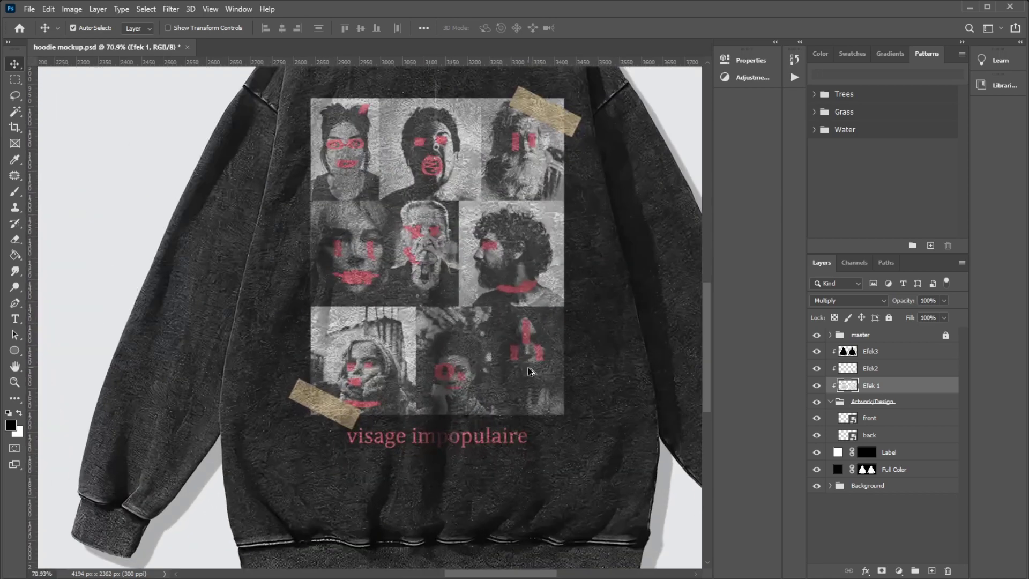
pyautogui.scroll(-1, 504, 258)
pyautogui.scroll(-1, 242, 171)
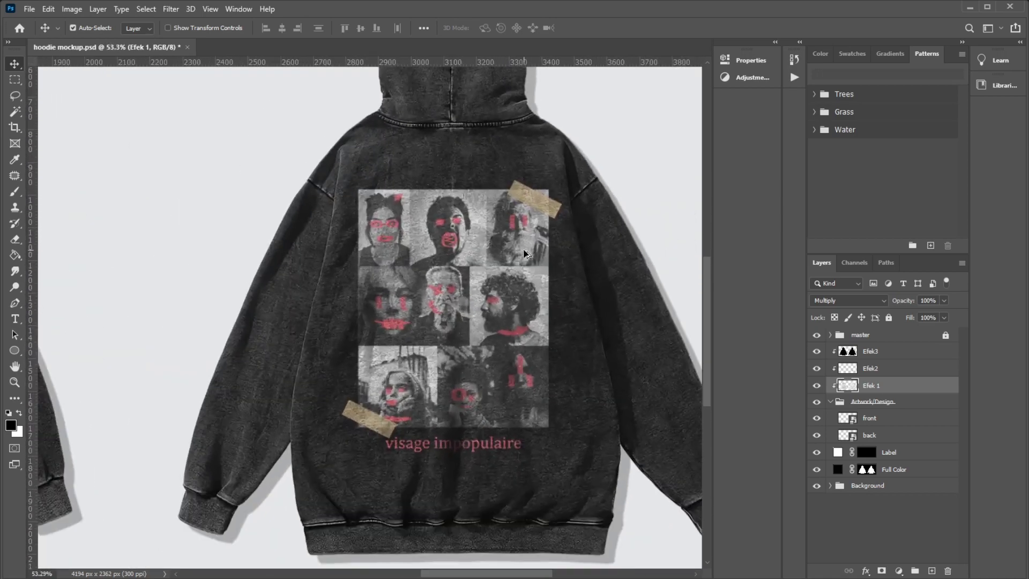
pyautogui.click(879, 371)
pyautogui.click(874, 354)
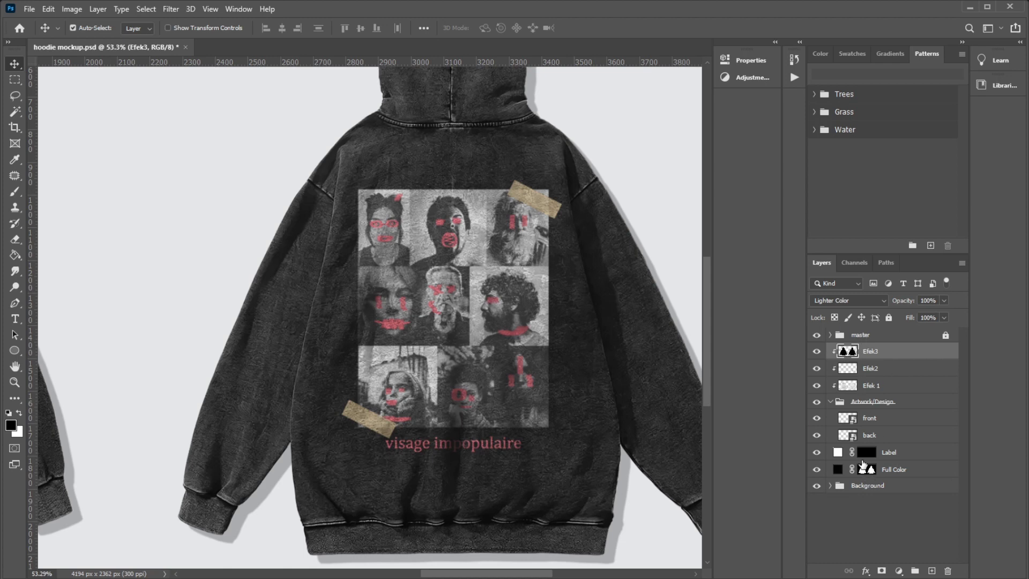
pyautogui.keyDown('alt'); pyautogui.click(831, 362); pyautogui.keyUp('alt')
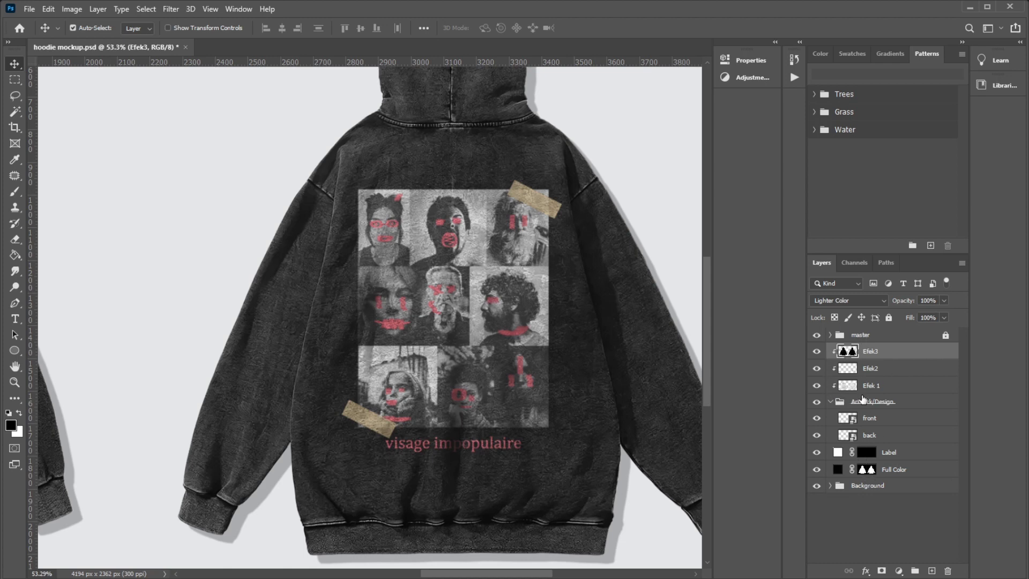
# Step: Inspect the front print in Artwork/Design, fold the group shut, and select Efek 1
pyautogui.click(830, 402)
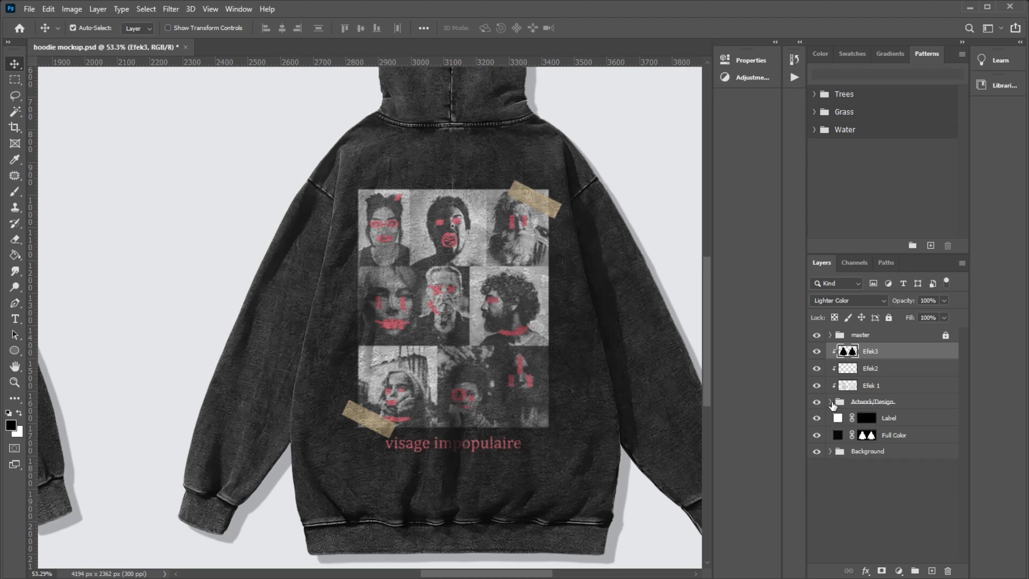
pyautogui.click(872, 403)
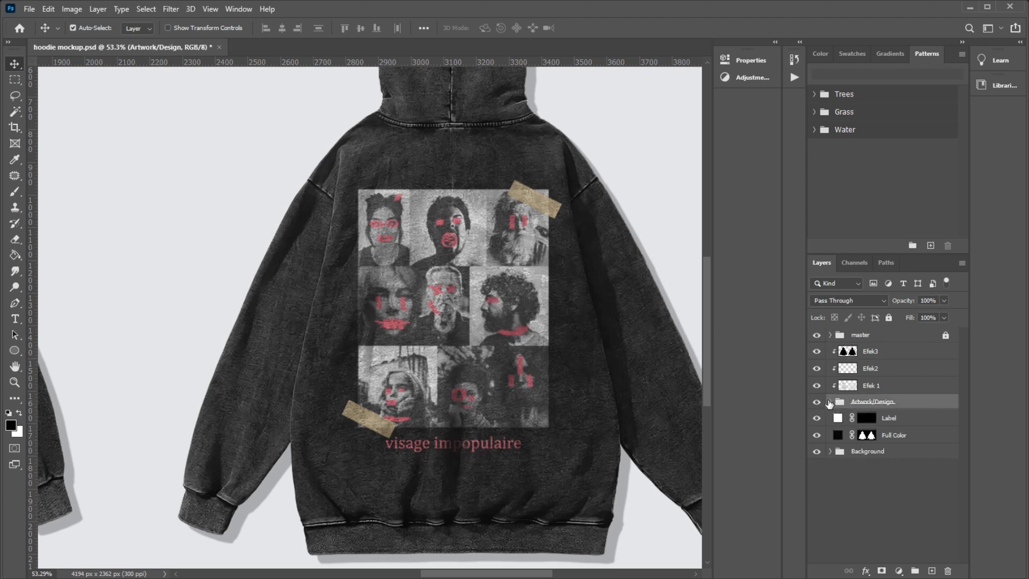
pyautogui.click(830, 402)
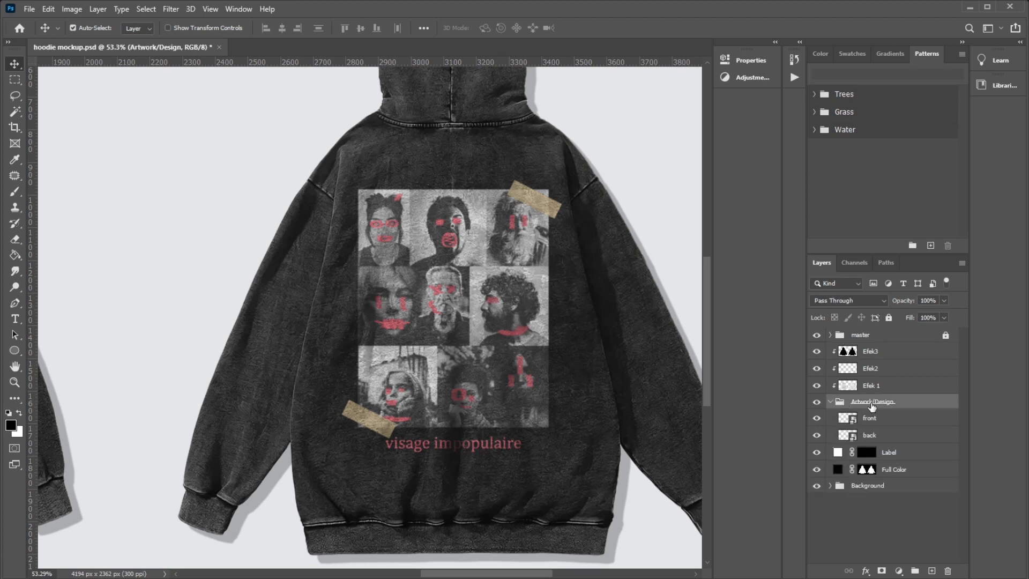
pyautogui.click(830, 403)
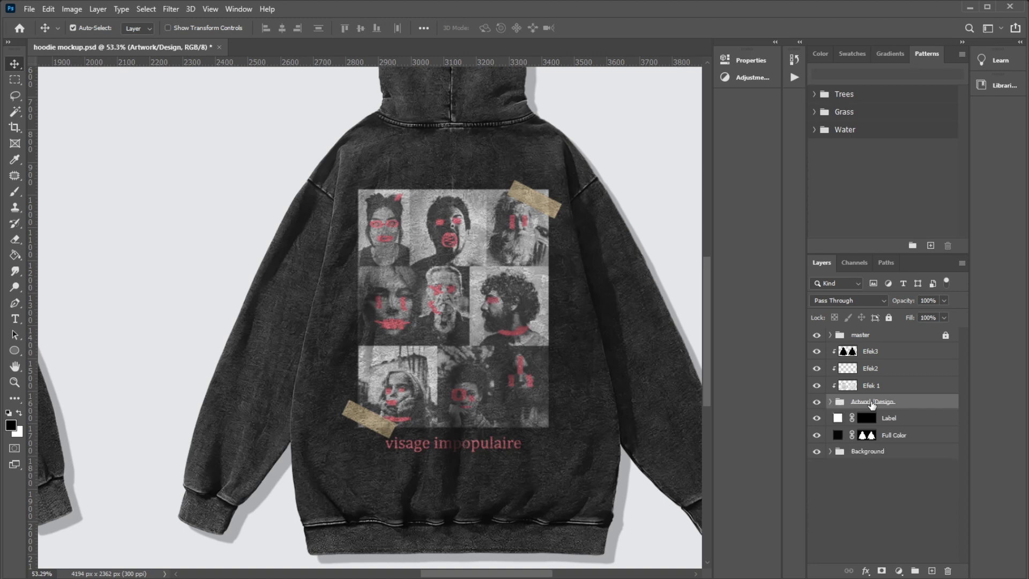
pyautogui.click(830, 403)
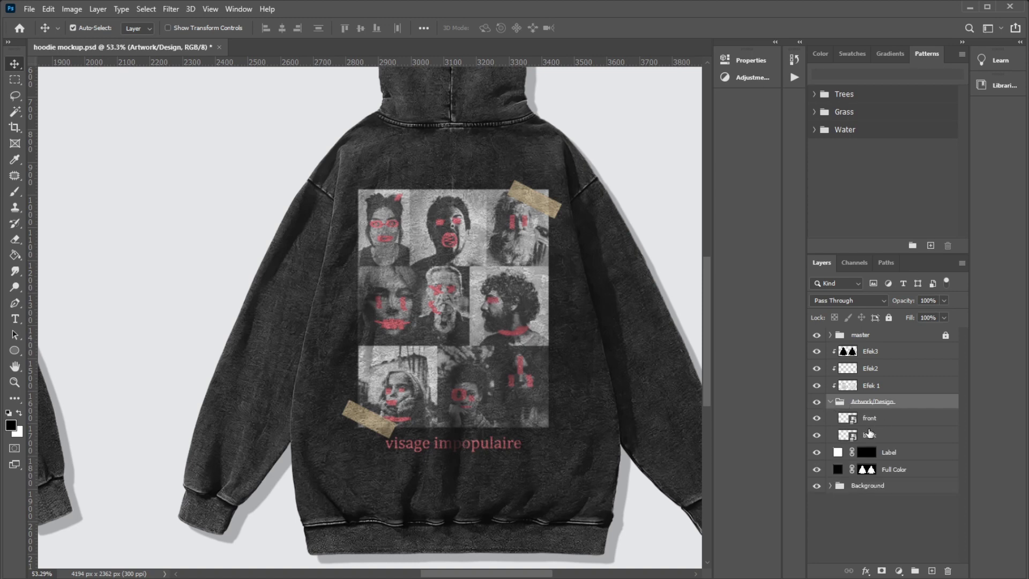
pyautogui.click(873, 423)
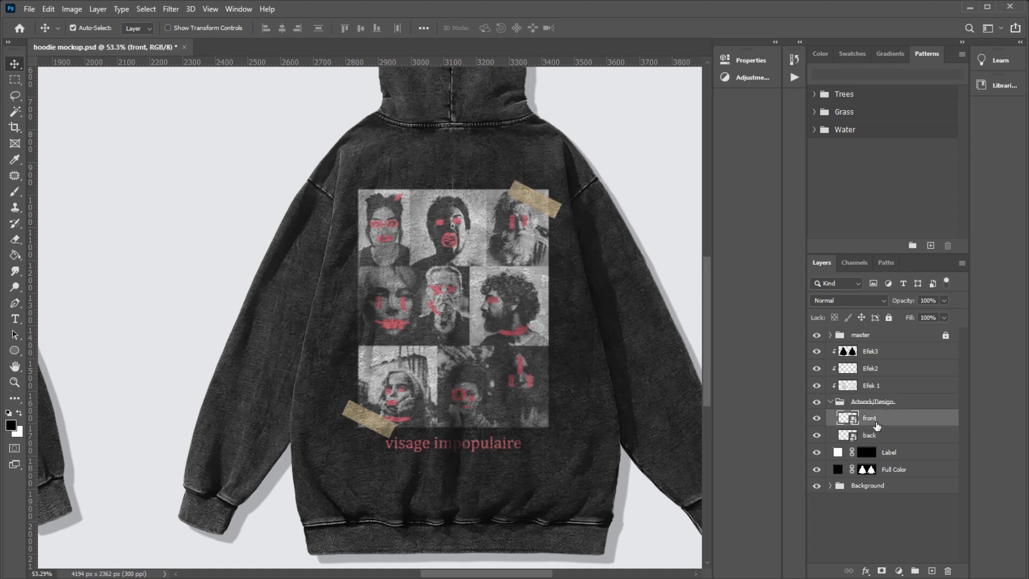
pyautogui.click(830, 402)
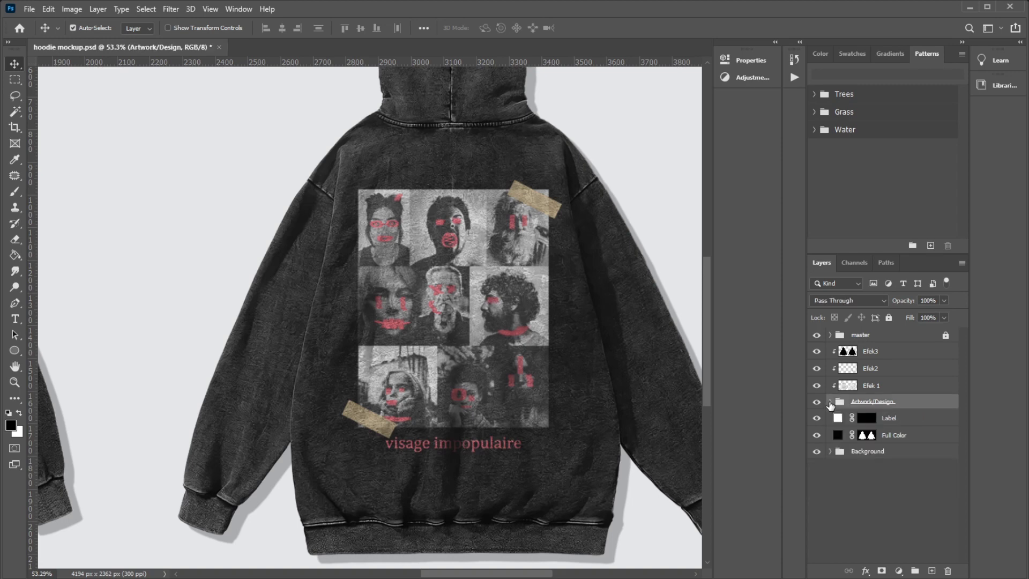
pyautogui.click(830, 403)
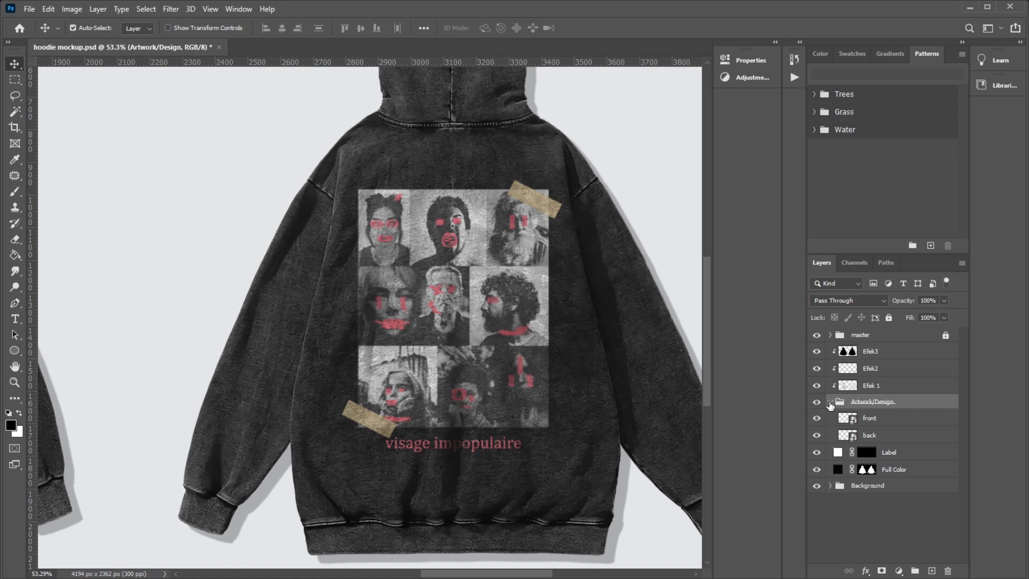
pyautogui.click(830, 402)
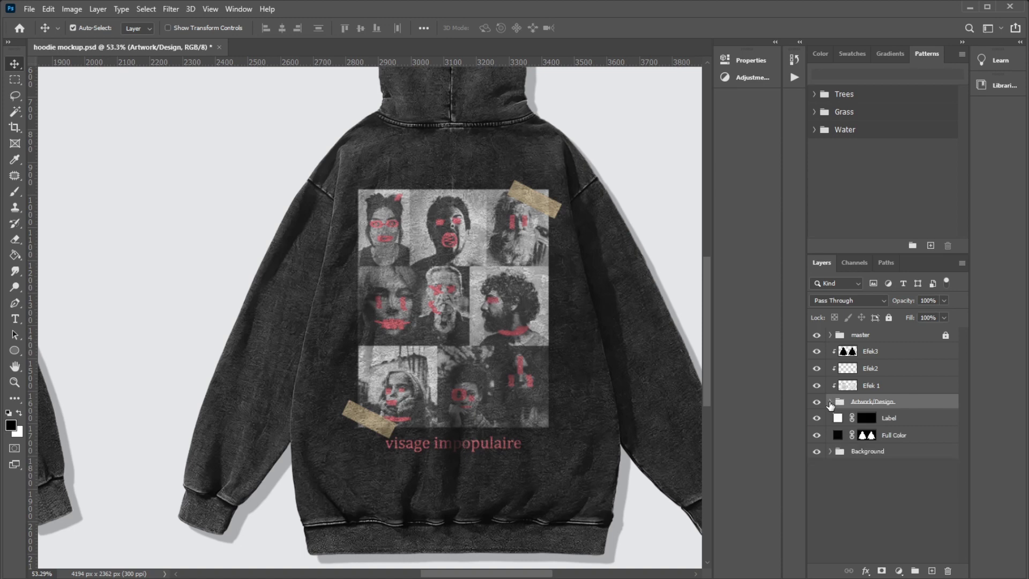
pyautogui.click(881, 389)
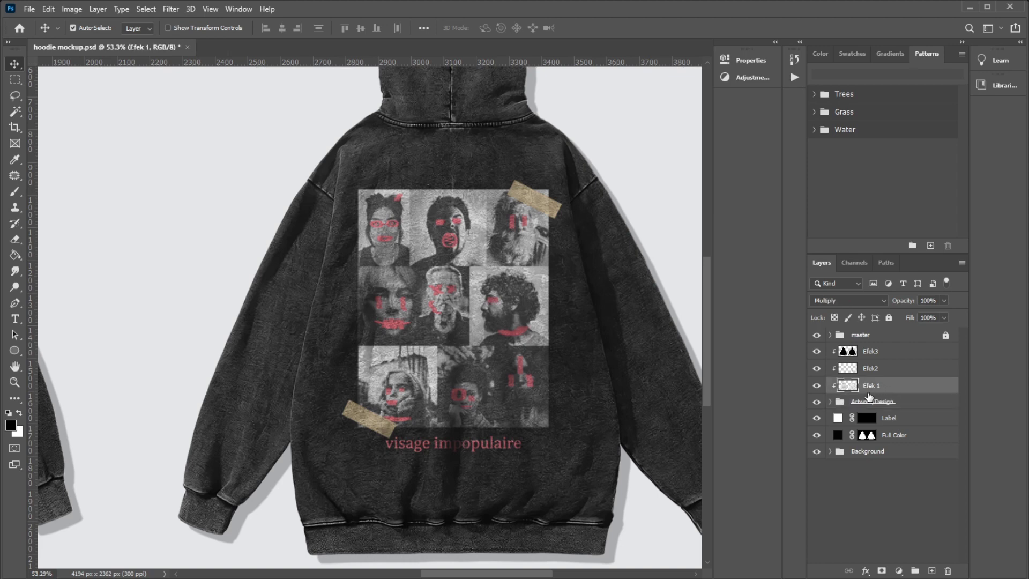
# Step: Peek inside the master group, then make Efek 1 the active layer
pyautogui.click(866, 337)
pyautogui.click(831, 336)
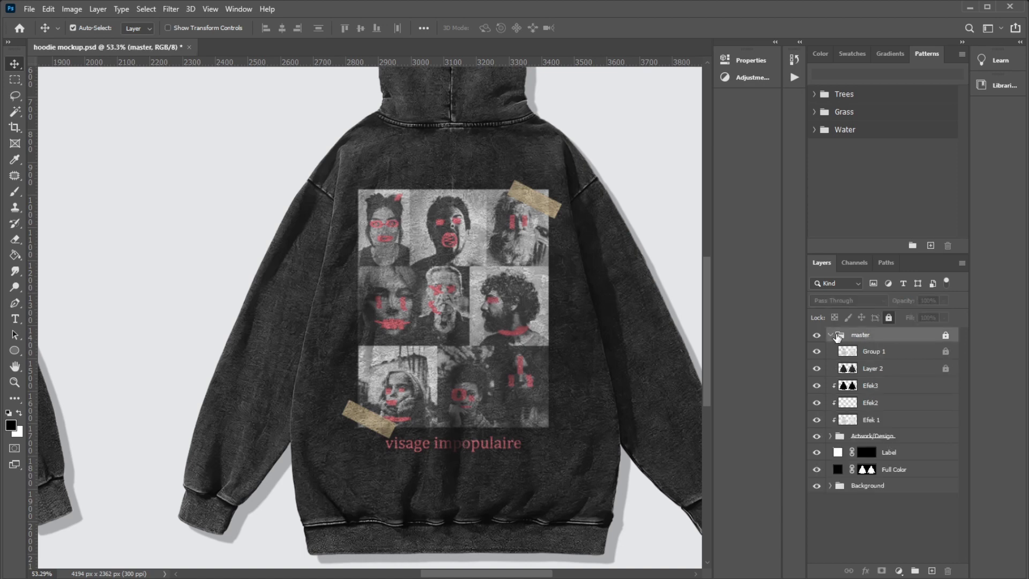
pyautogui.click(832, 336)
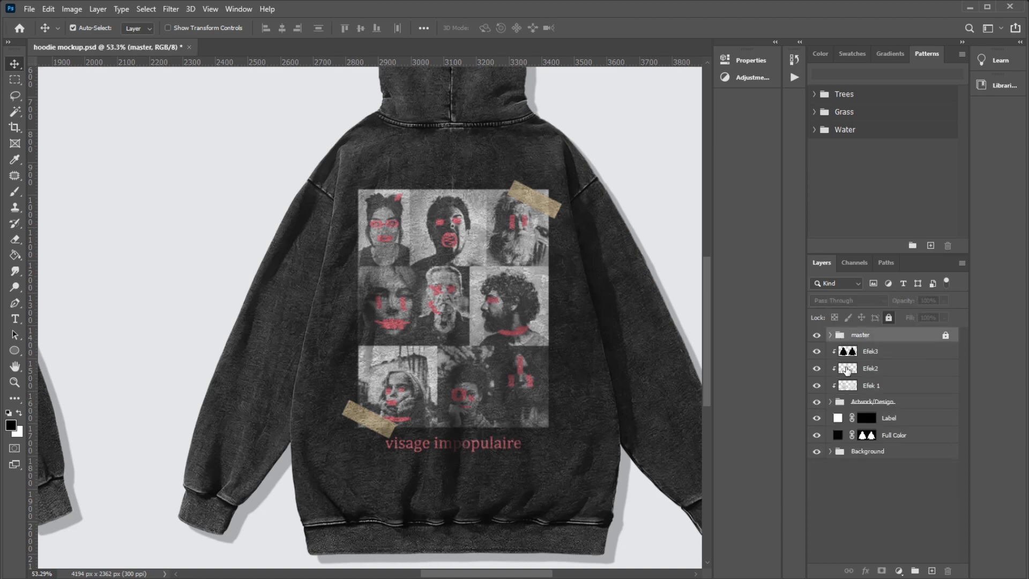
pyautogui.click(888, 389)
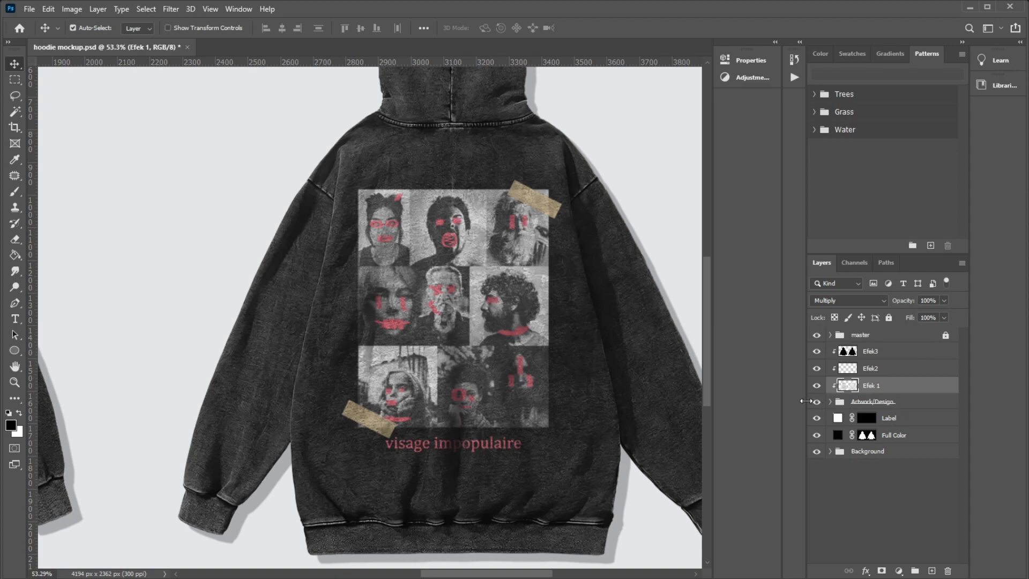
pyautogui.scroll(1, 298, 259)
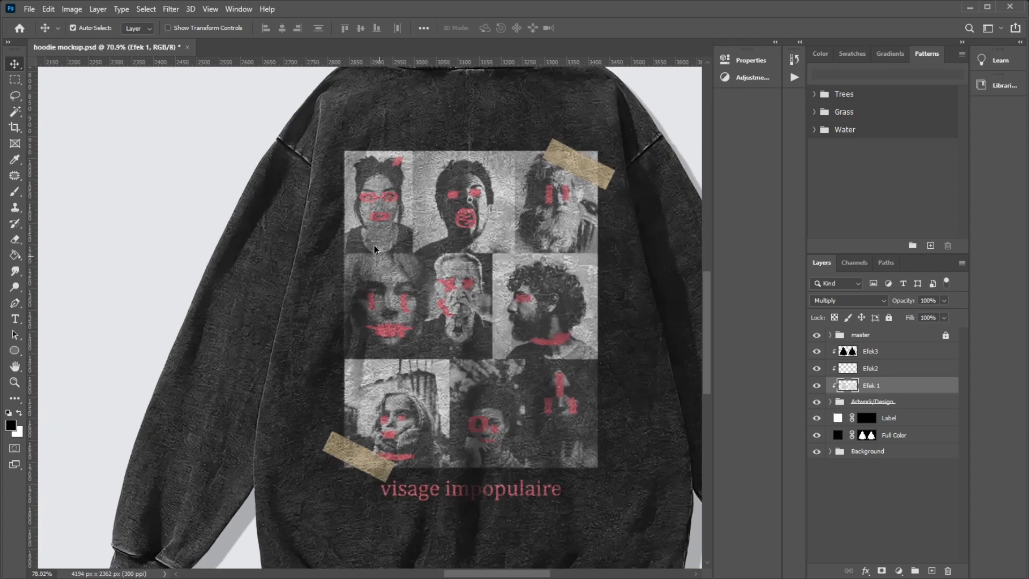
pyautogui.scroll(1, 299, 260)
pyautogui.scroll(-2, 292, 324)
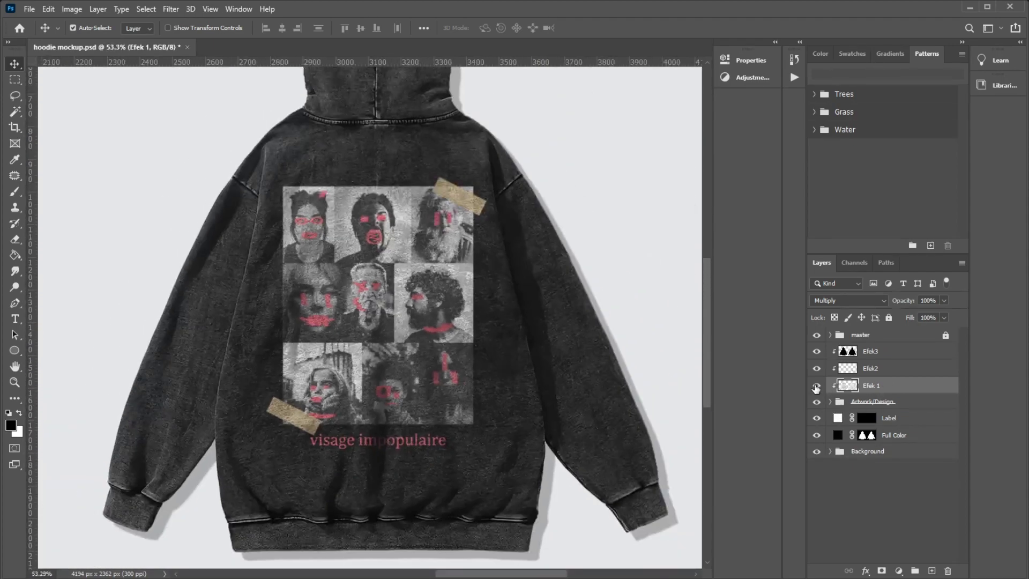
# Step: Toggle Efek 1 off and on to compare the back print, then bring up the Distort filters
pyautogui.click(817, 385)
pyautogui.click(816, 386)
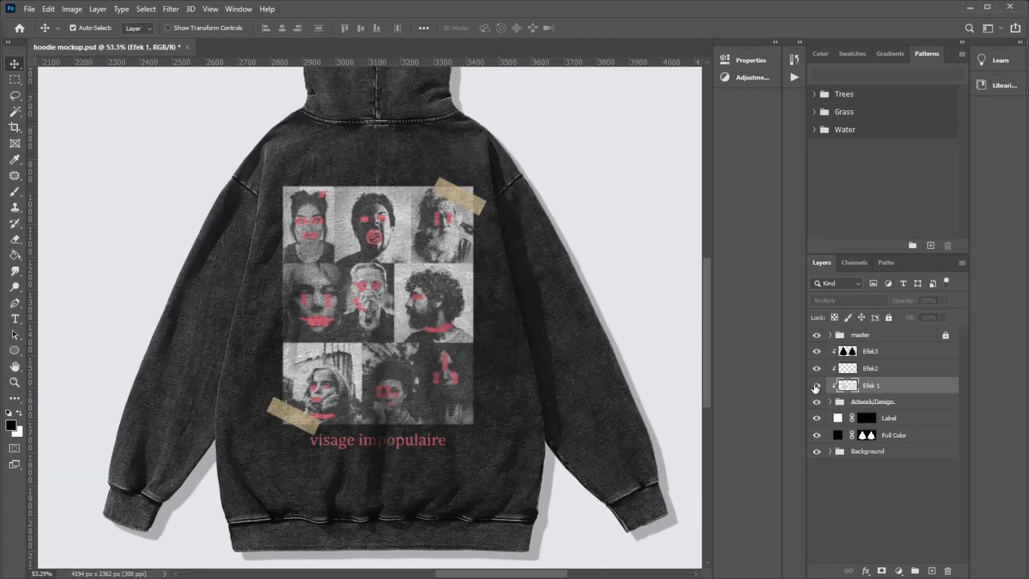
pyautogui.click(818, 387)
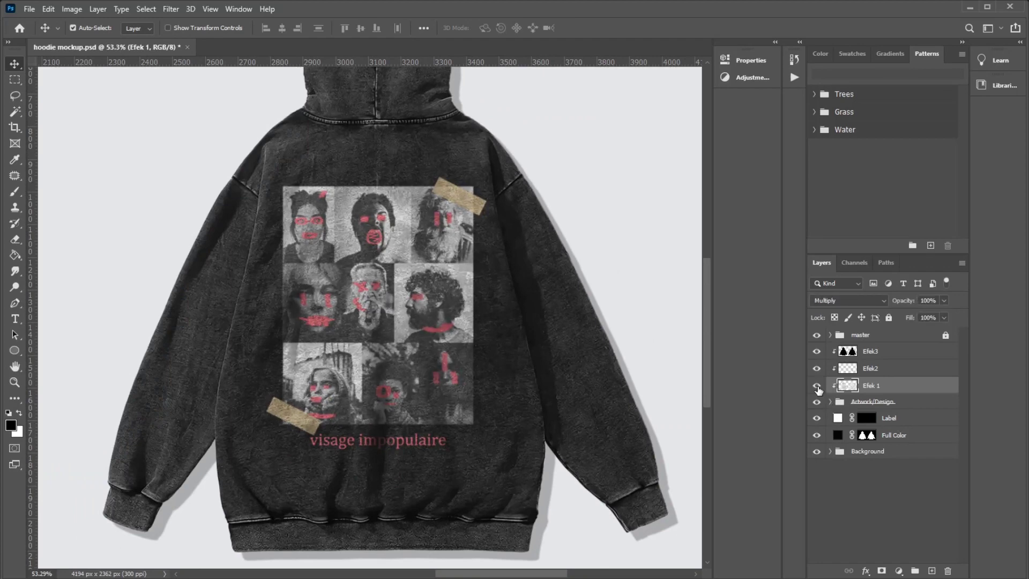
pyautogui.click(817, 386)
pyautogui.click(170, 8)
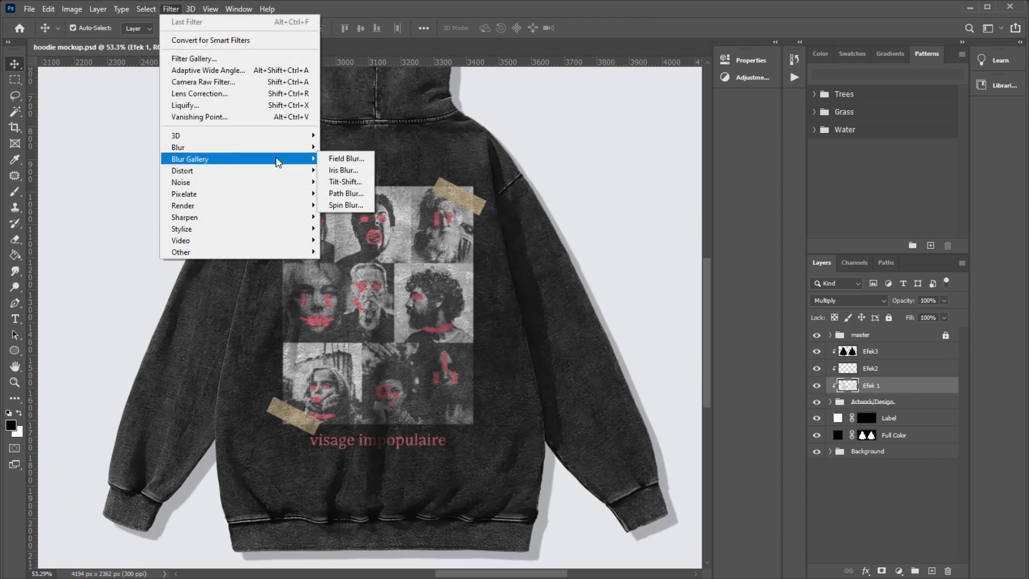
pyautogui.moveTo(183, 170)
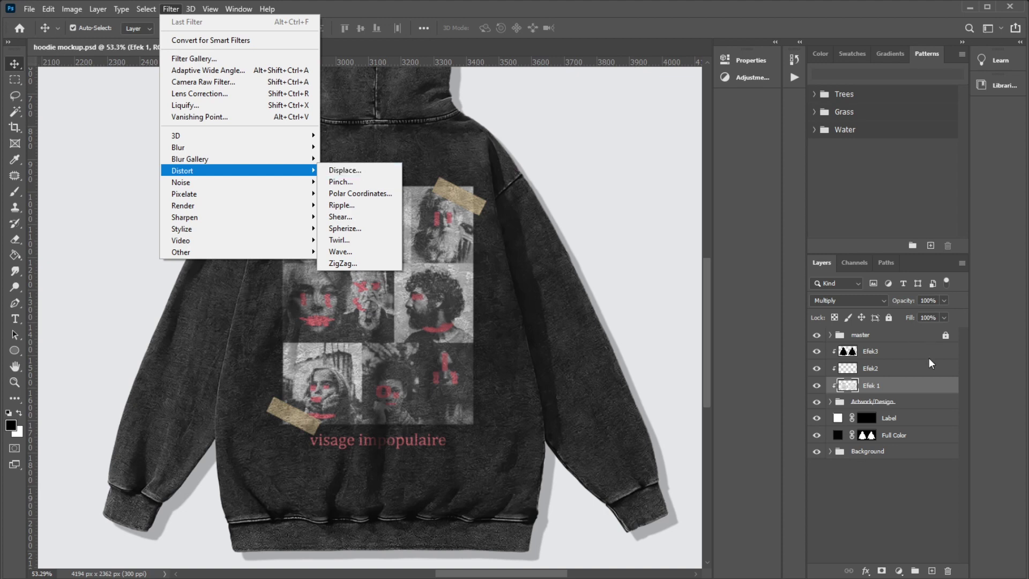
# Step: Dismiss the filter list, select Efek2, and compare the print with and without it
pyautogui.click(910, 391)
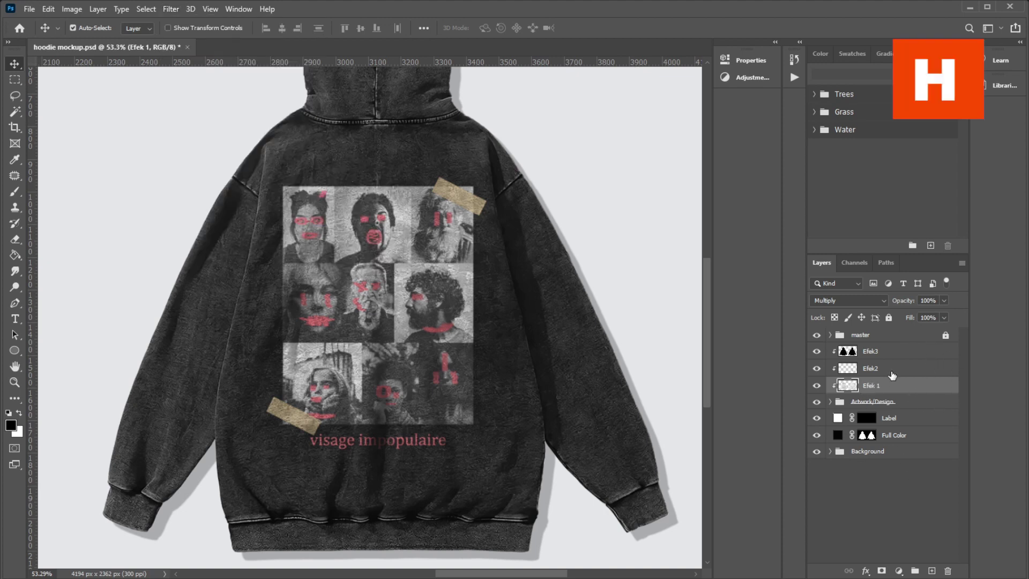
pyautogui.click(893, 372)
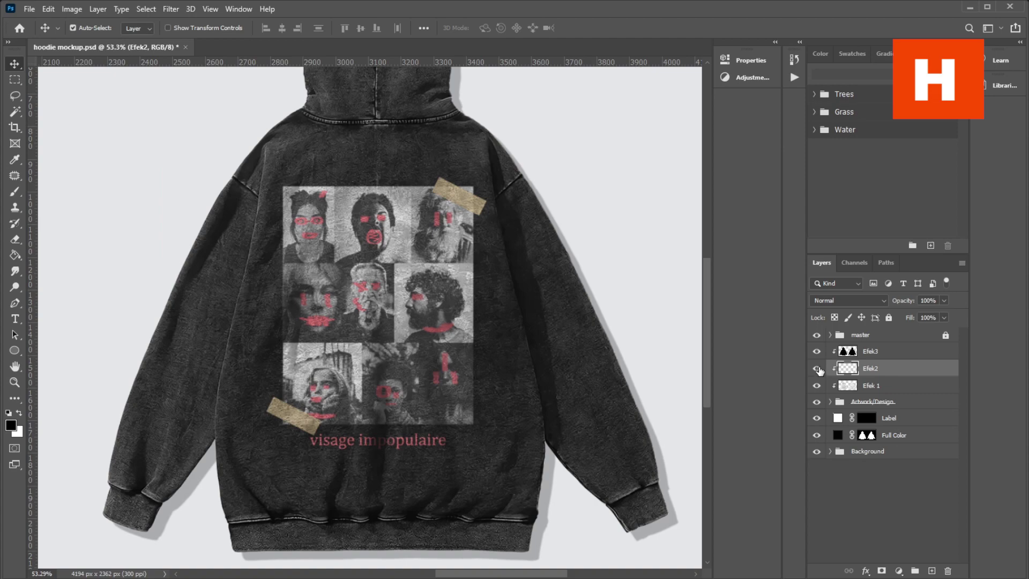
pyautogui.click(817, 369)
pyautogui.click(818, 369)
pyautogui.click(818, 369)
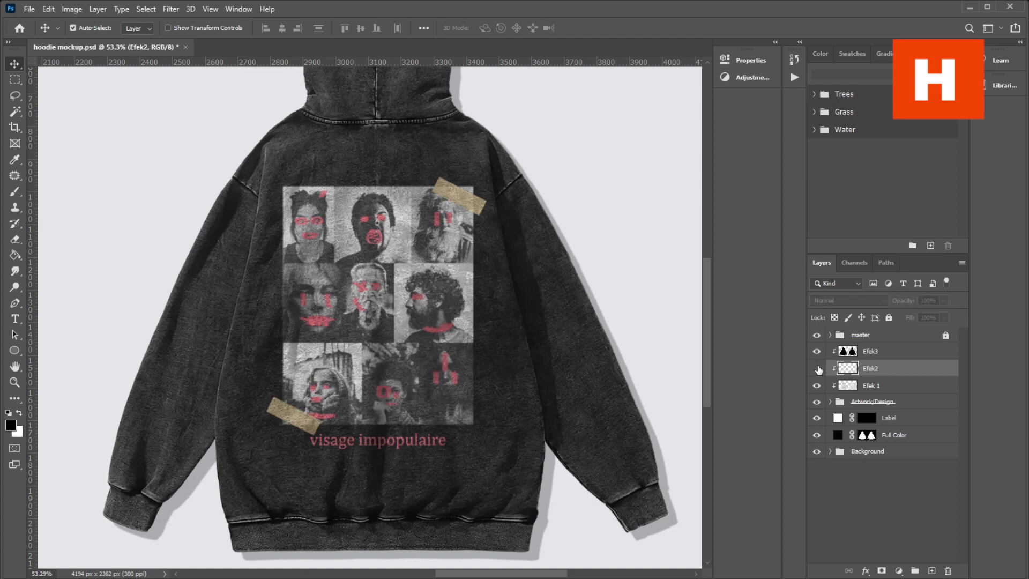
pyautogui.scroll(2, 266, 293)
pyautogui.click(817, 369)
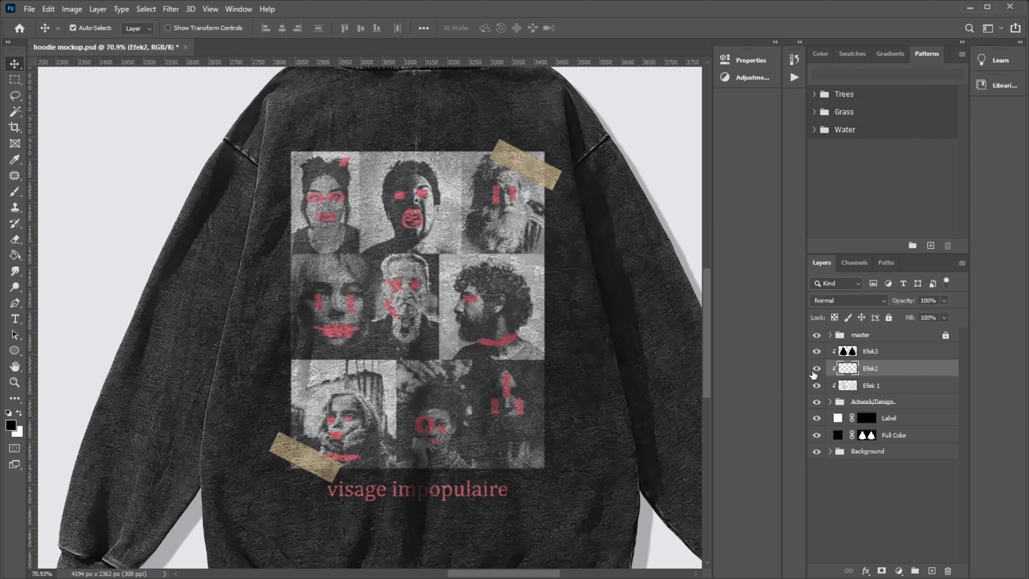
# Step: Solo Efek2 over the artwork, then re-show the master hoodie group and Efek 1
pyautogui.keyDown('alt'); pyautogui.click(817, 369); pyautogui.keyUp('alt')
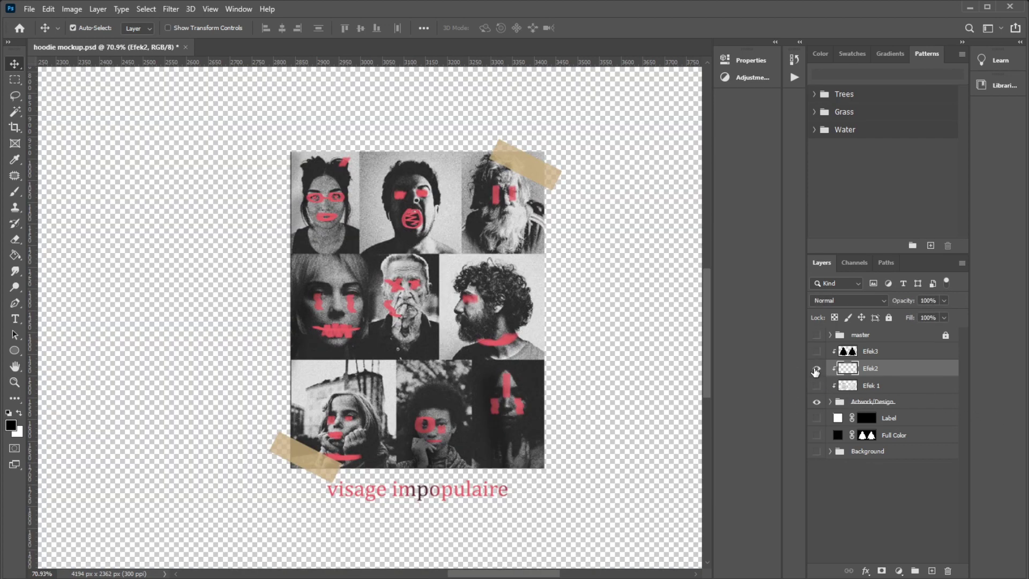
pyautogui.click(818, 370)
pyautogui.click(817, 370)
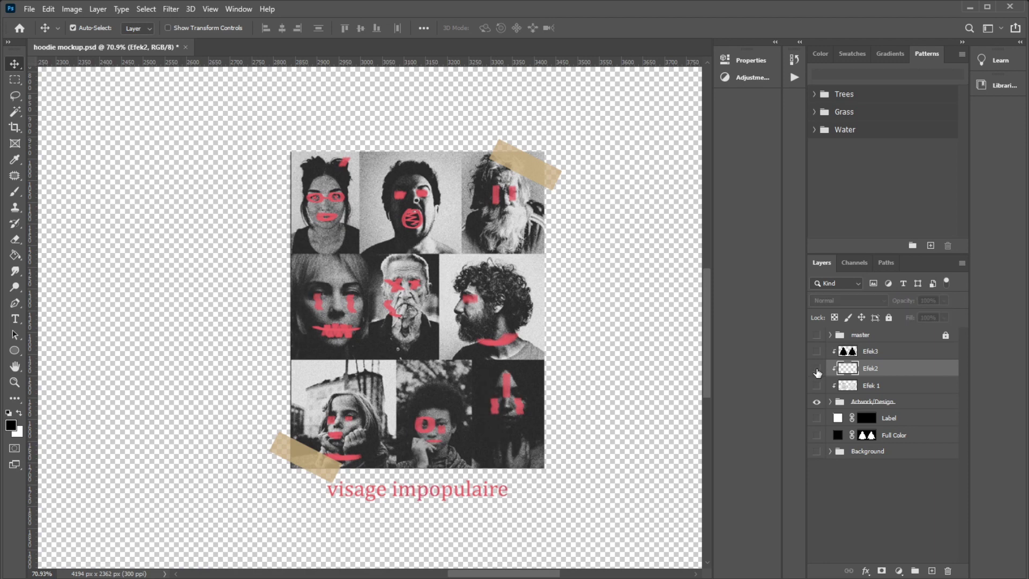
pyautogui.click(817, 371)
pyautogui.click(817, 370)
pyautogui.click(816, 335)
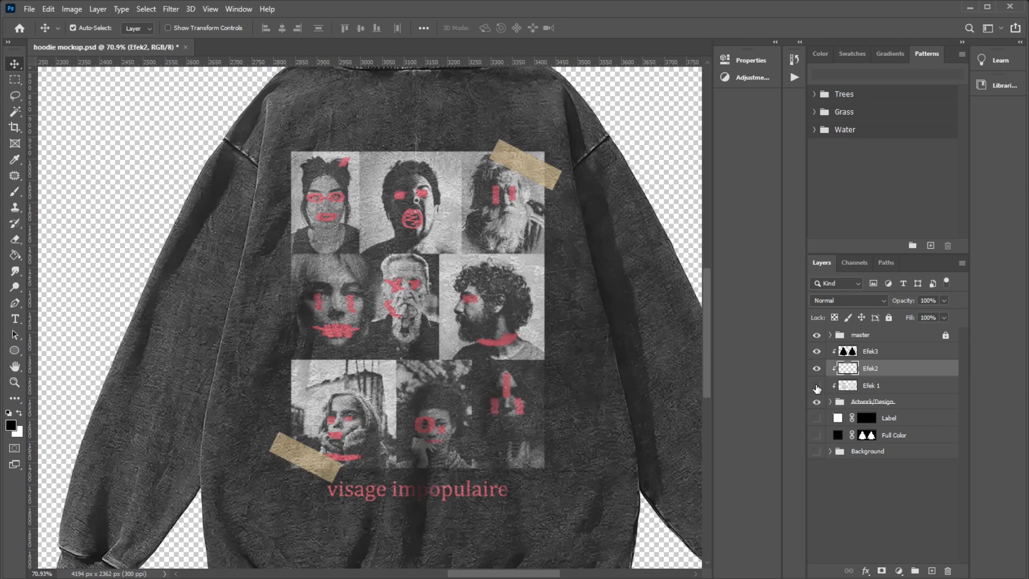
pyautogui.click(817, 386)
pyautogui.moveTo(295, 456); pyautogui.dragTo(235, 427)
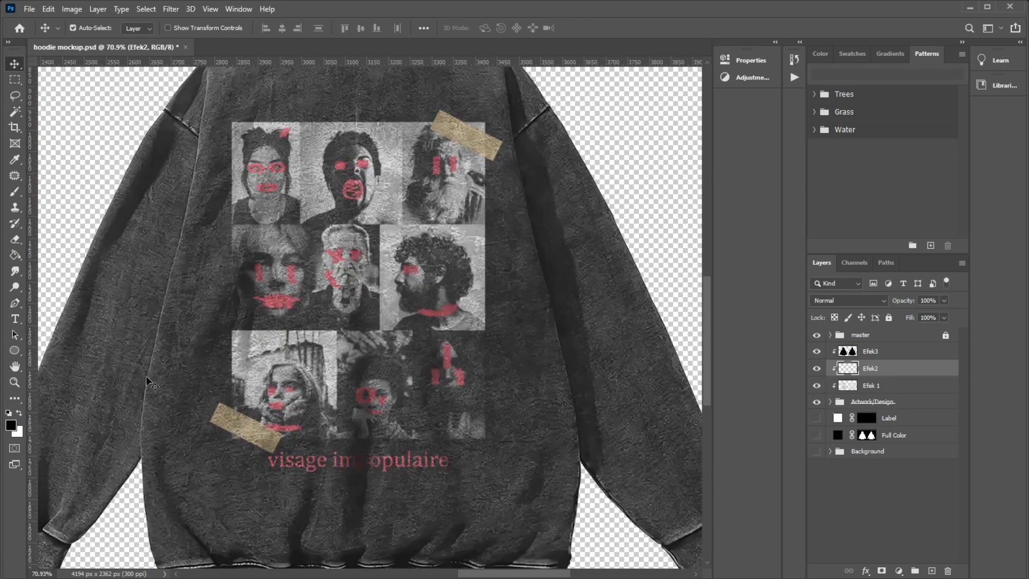
# Step: Ready the Brush tool in Overlay mode at 25% opacity, zooming around the back print
pyautogui.press('b')
pyautogui.click(184, 25)
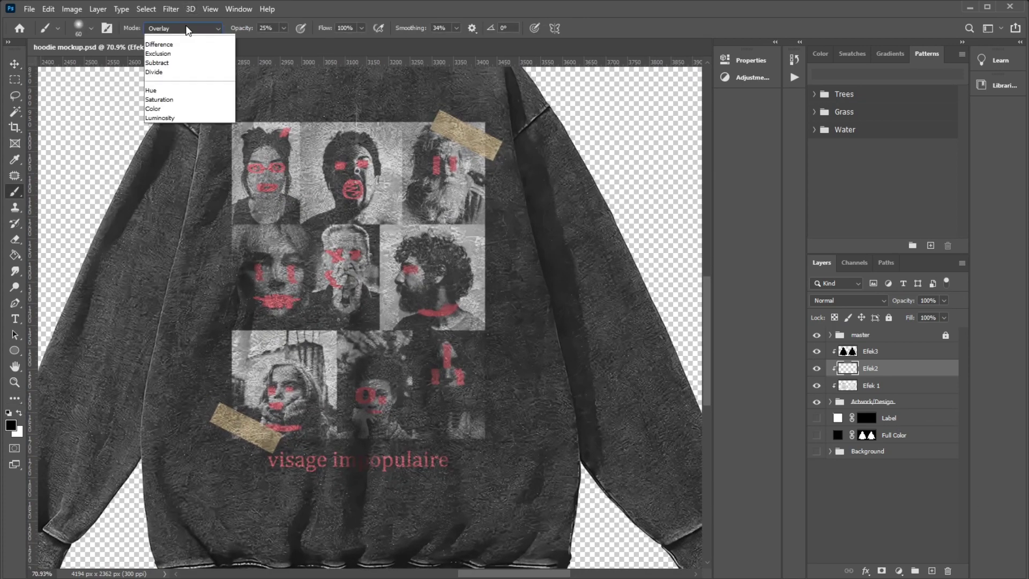
pyautogui.click(185, 24)
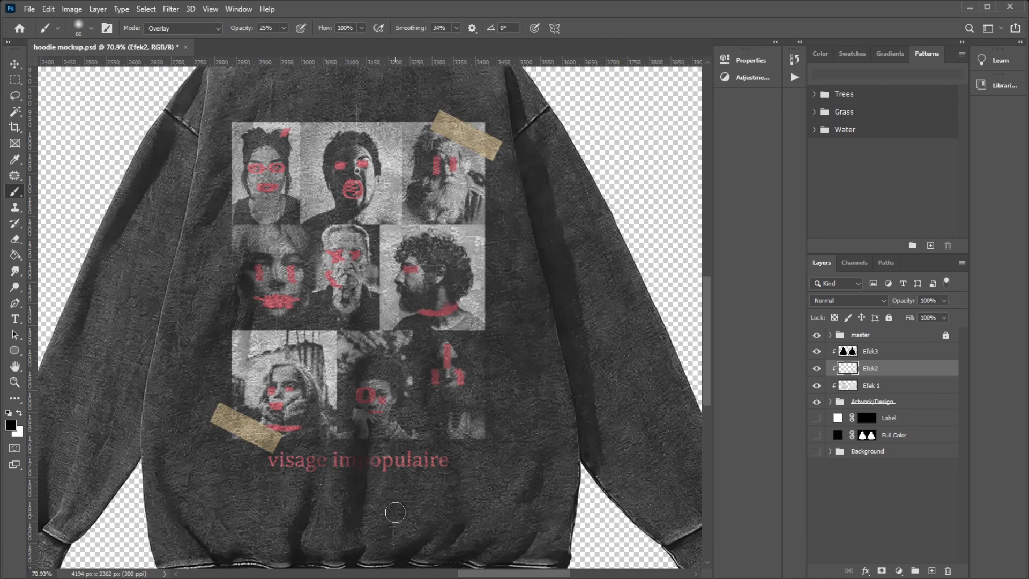
pyautogui.scroll(2, 395, 512)
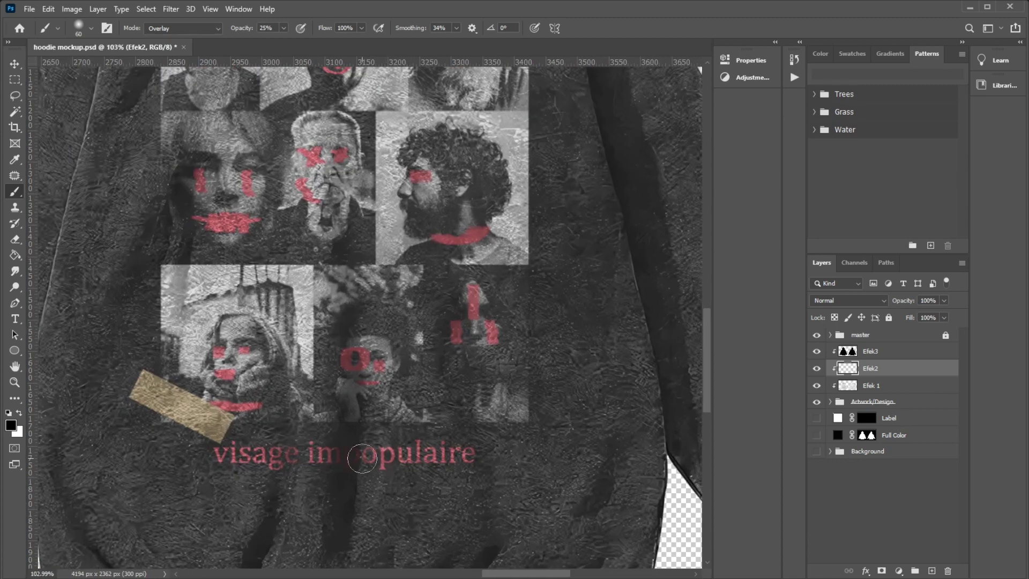
pyautogui.scroll(-2, 362, 458)
pyautogui.scroll(-1, 375, 478)
pyautogui.scroll(-1, 380, 485)
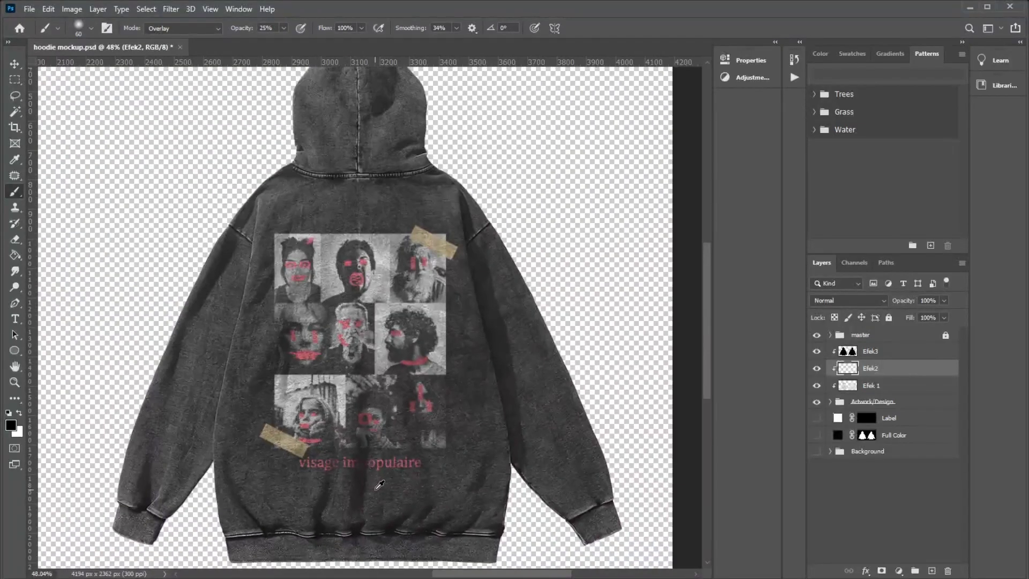
pyautogui.scroll(1, 343, 317)
pyautogui.scroll(3, 327, 282)
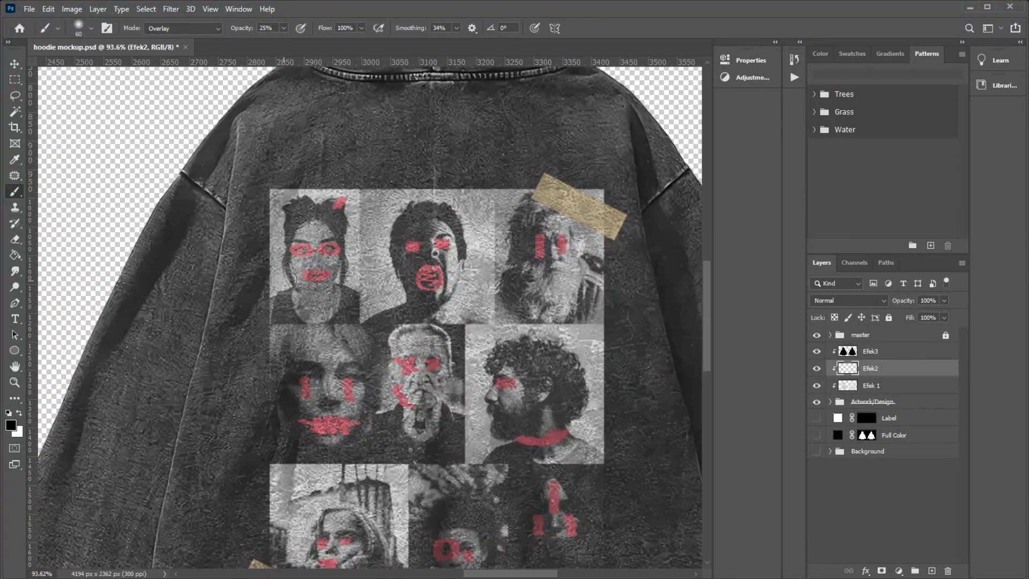
pyautogui.scroll(-1, 257, 413)
pyautogui.scroll(-2, 294, 413)
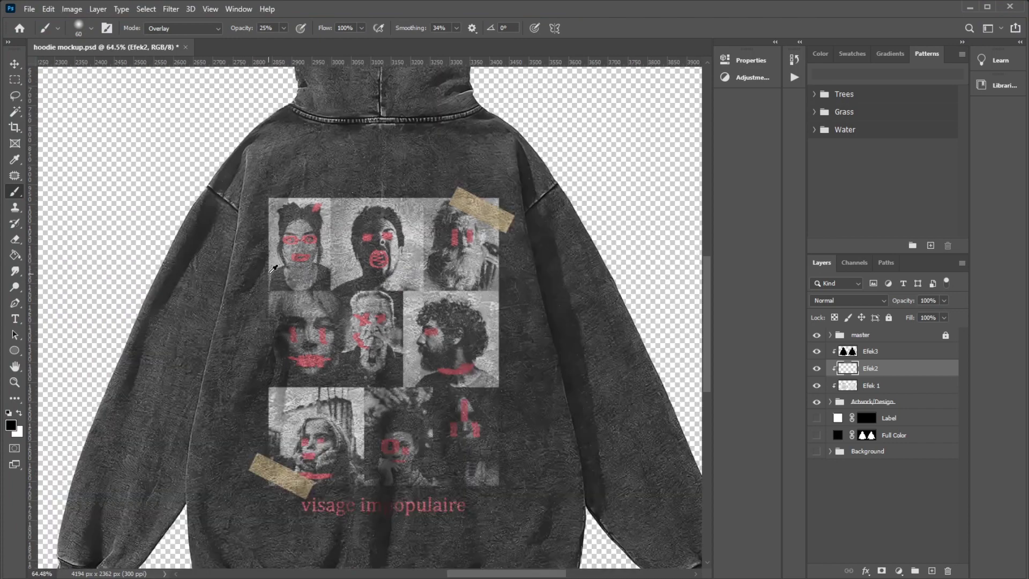
pyautogui.scroll(-1, 332, 410)
pyautogui.scroll(1, 365, 409)
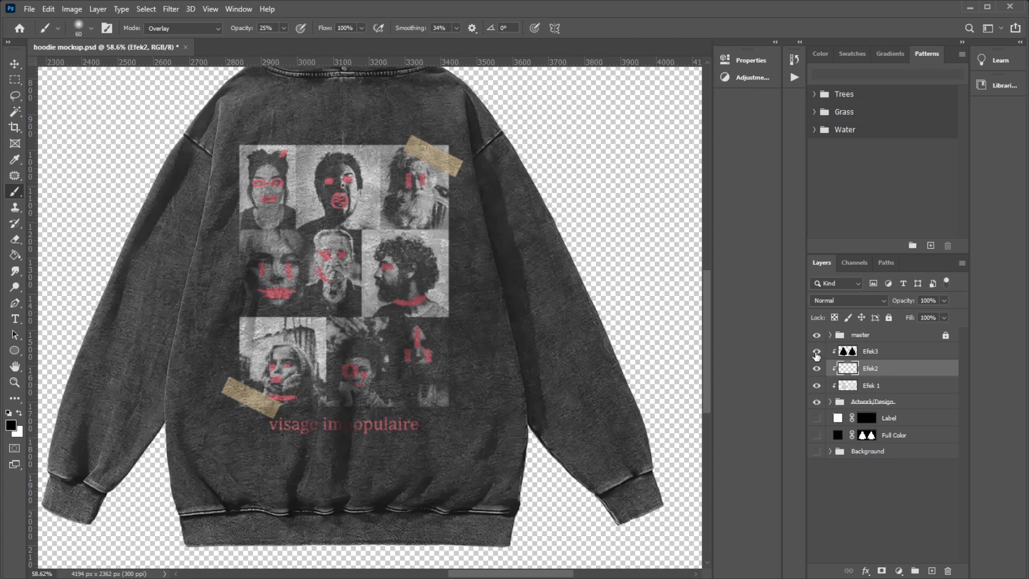
pyautogui.scroll(3, 403, 208)
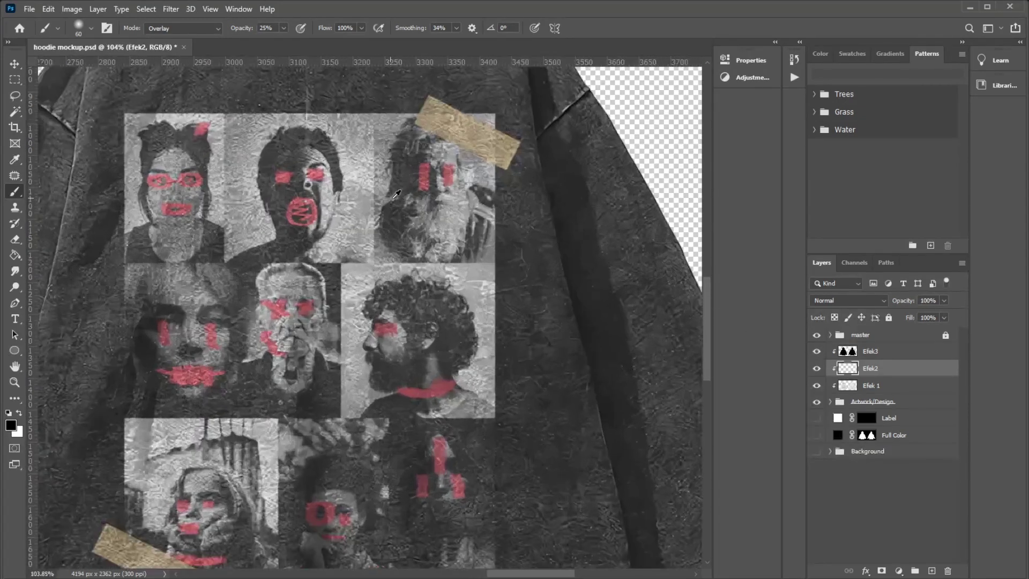
pyautogui.scroll(-2, 303, 143)
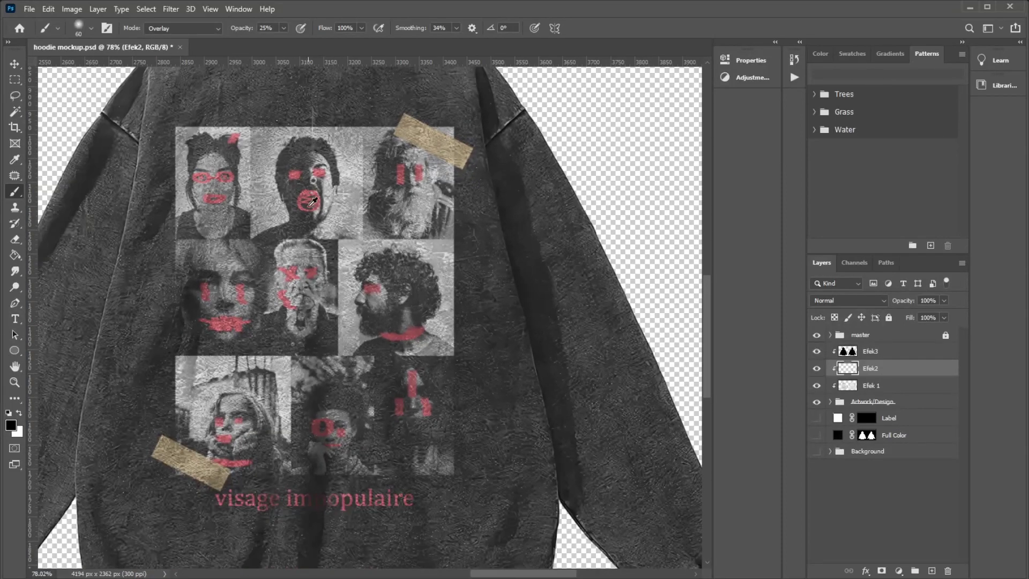
# Step: Toggle the Efek3 texture's visibility and step through the Efek 1–3 layers
pyautogui.click(817, 352)
pyautogui.click(817, 351)
pyautogui.click(885, 352)
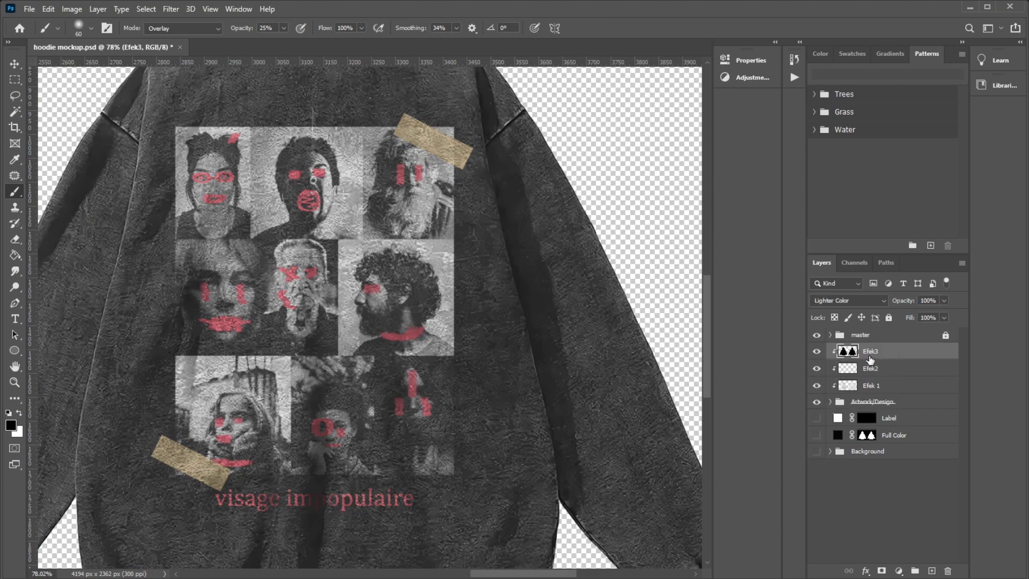
pyautogui.click(885, 386)
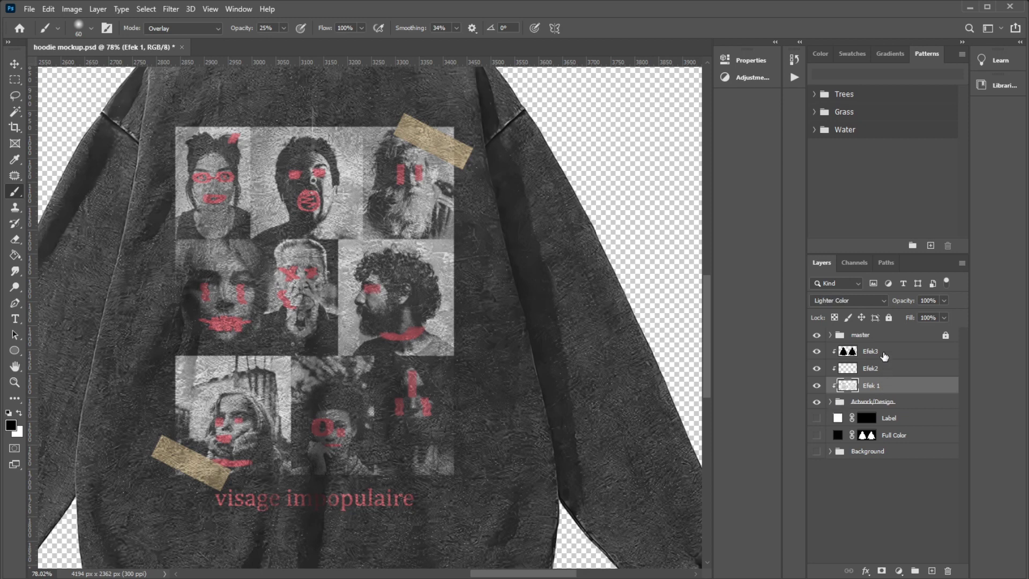
pyautogui.click(884, 354)
pyautogui.hotkey('alt', '[')
pyautogui.click(885, 386)
# Step: Expand the Artwork/Design group, select the back artwork layer and fit the hoodie back in view
pyautogui.click(830, 402)
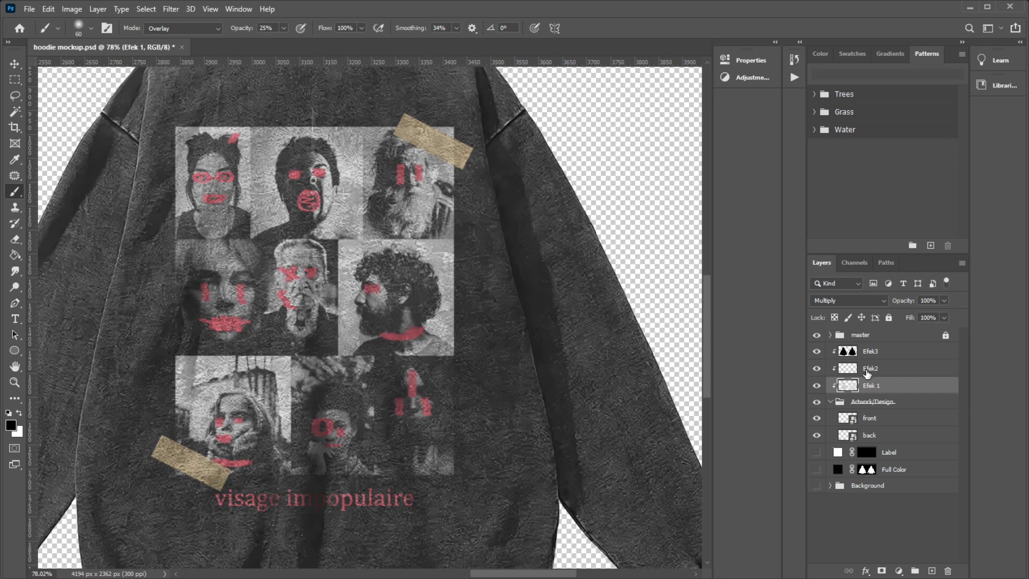
pyautogui.click(880, 354)
pyautogui.click(879, 369)
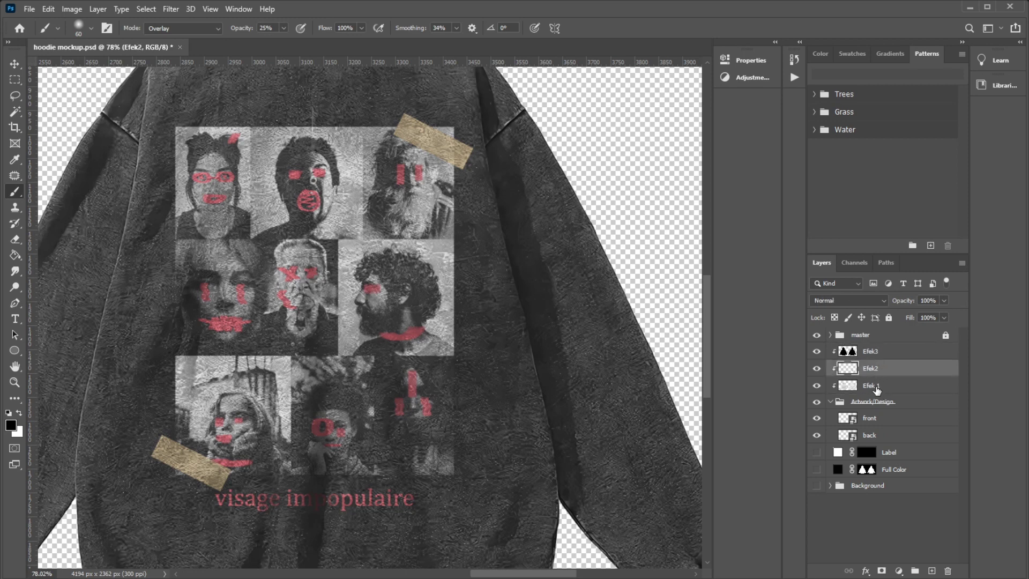
pyautogui.click(877, 388)
pyautogui.click(874, 423)
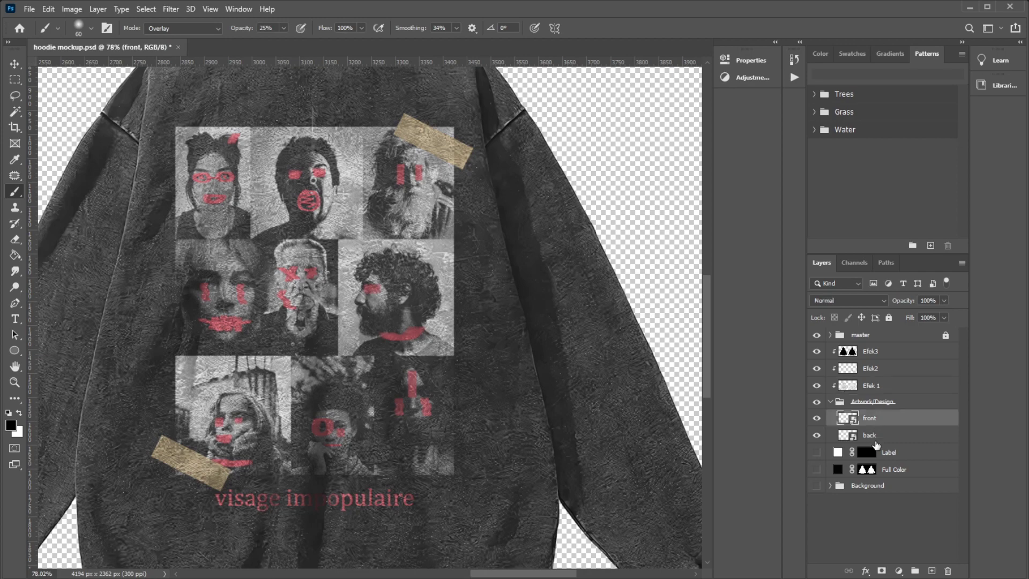
pyautogui.hotkey('ctrl', '-')
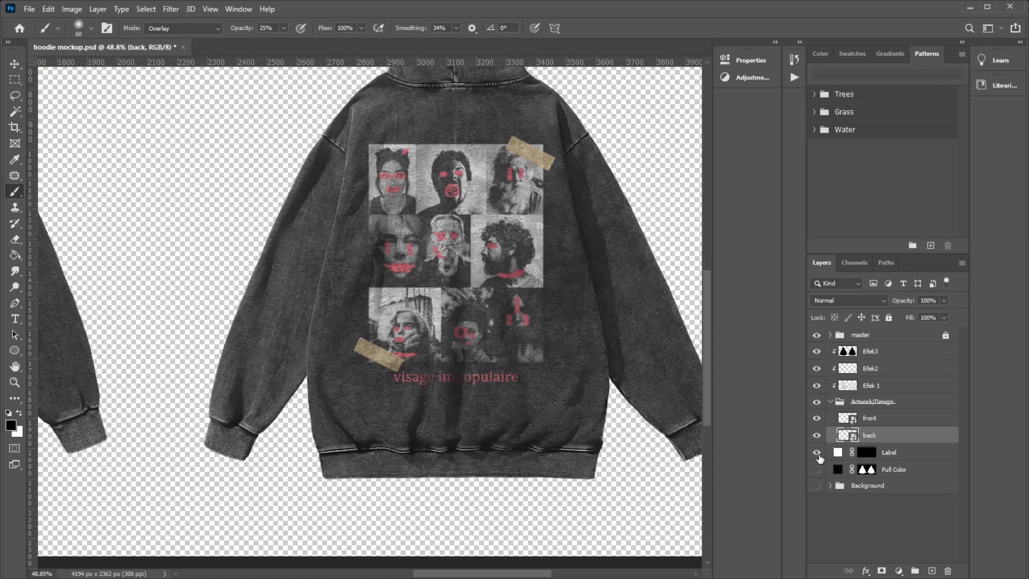
# Step: Hide the Label layer, turn the Full Color layer back on and zoom on the back print
pyautogui.click(817, 453)
pyautogui.click(817, 469)
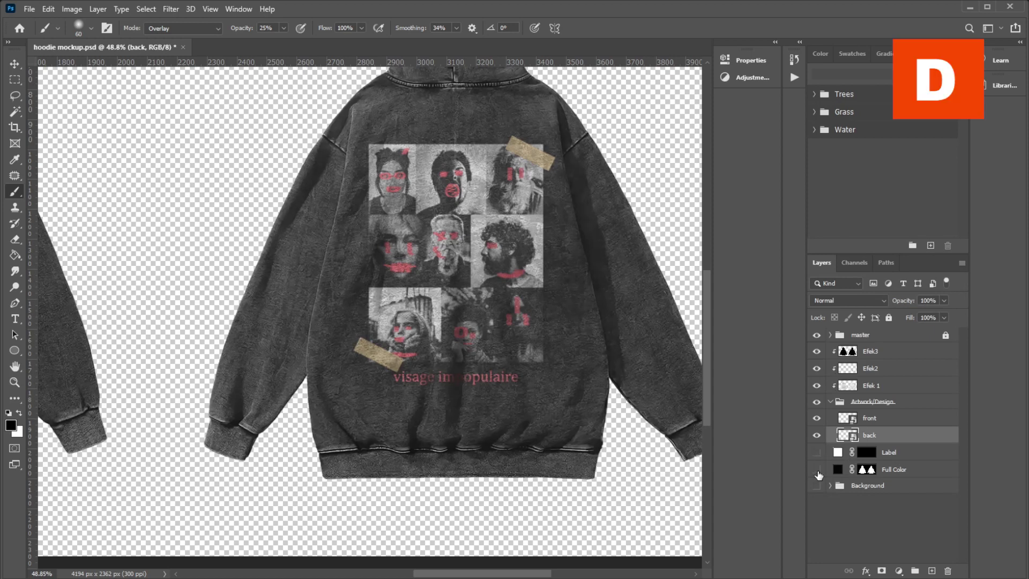
pyautogui.click(817, 470)
pyautogui.click(817, 470)
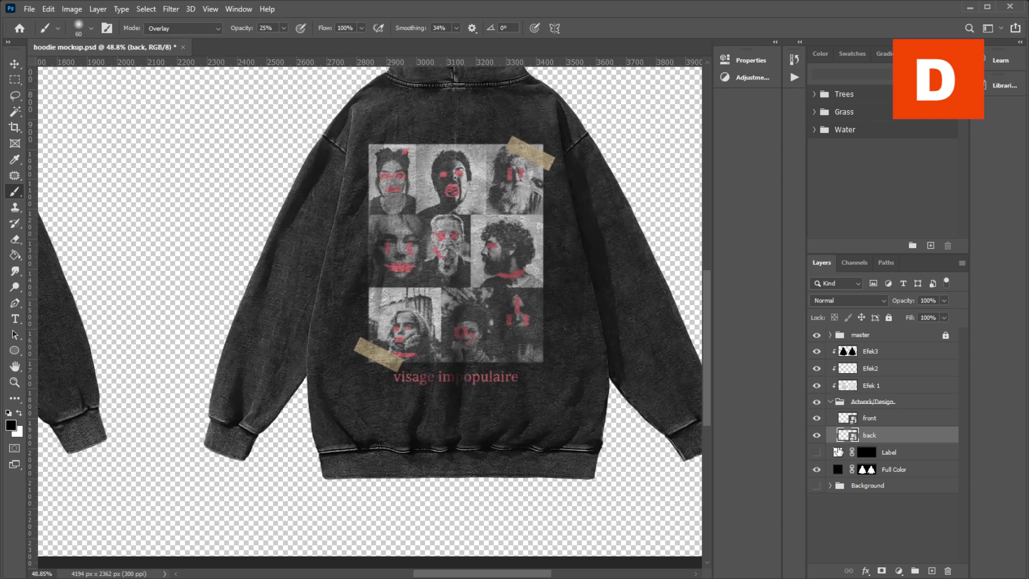
pyautogui.scroll(-2, 412, 239)
pyautogui.scroll(5, 411, 239)
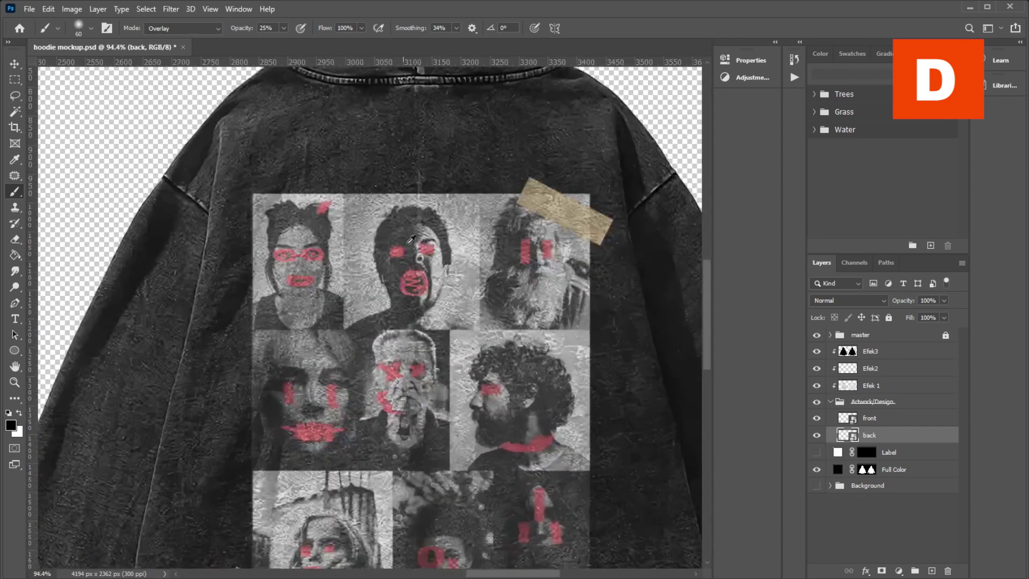
pyautogui.scroll(-2, 412, 239)
pyautogui.scroll(-1, 412, 239)
pyautogui.scroll(2, 411, 239)
pyautogui.scroll(3, 412, 240)
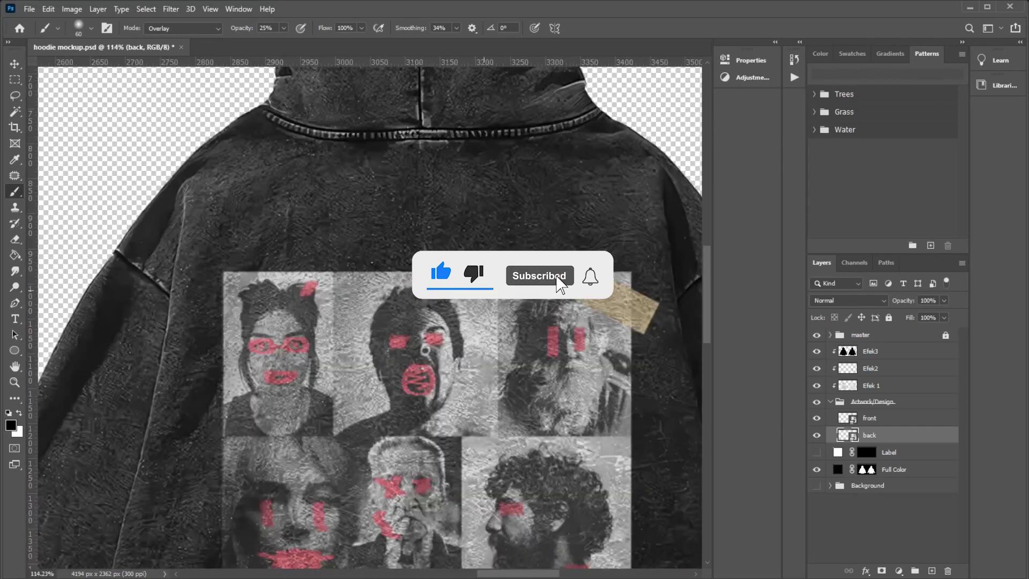
pyautogui.scroll(-3, 310, 285)
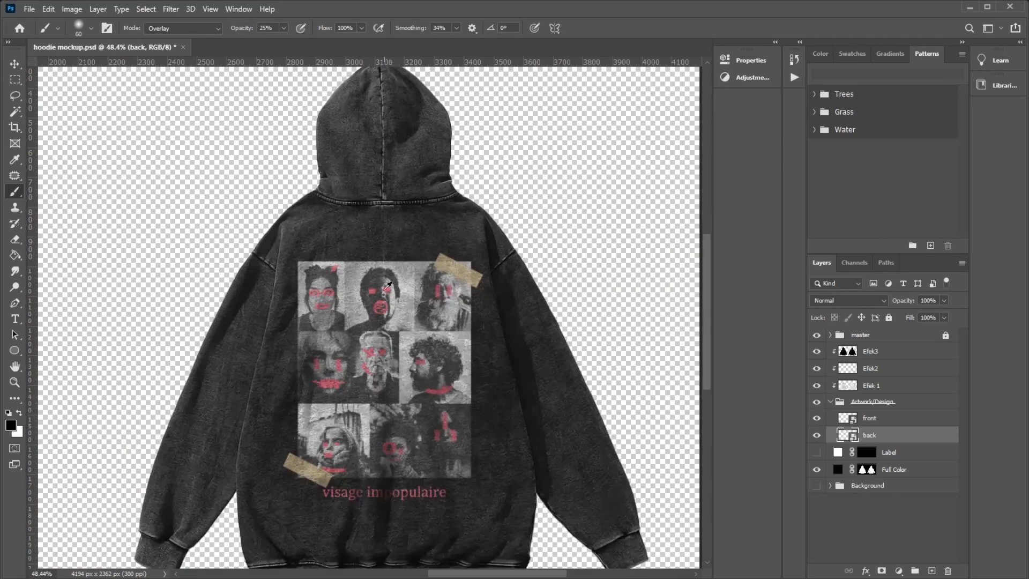
pyautogui.scroll(-1, 366, 381)
pyautogui.scroll(3, 369, 268)
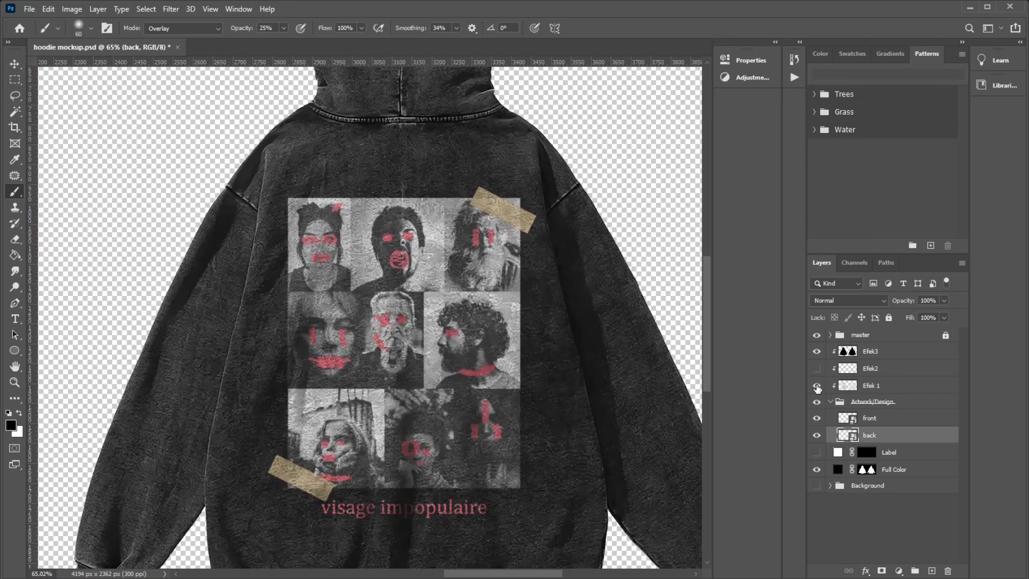
# Step: Hide the Efek 1, Efek2 and Efek3 layers, then show all three again
pyautogui.moveTo(816, 369); pyautogui.dragTo(817, 386)
pyautogui.click(817, 352)
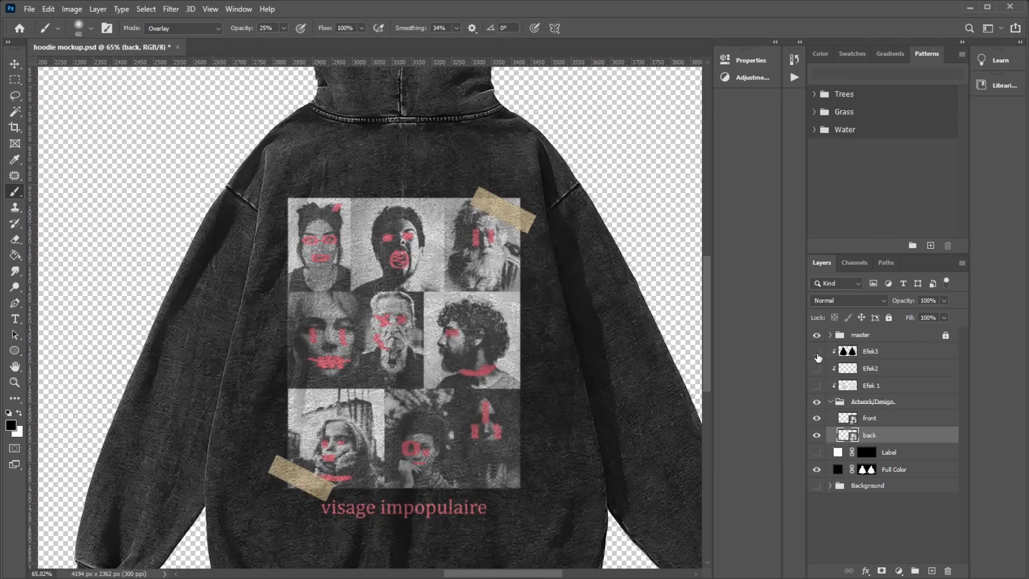
pyautogui.moveTo(817, 351); pyautogui.dragTo(817, 385)
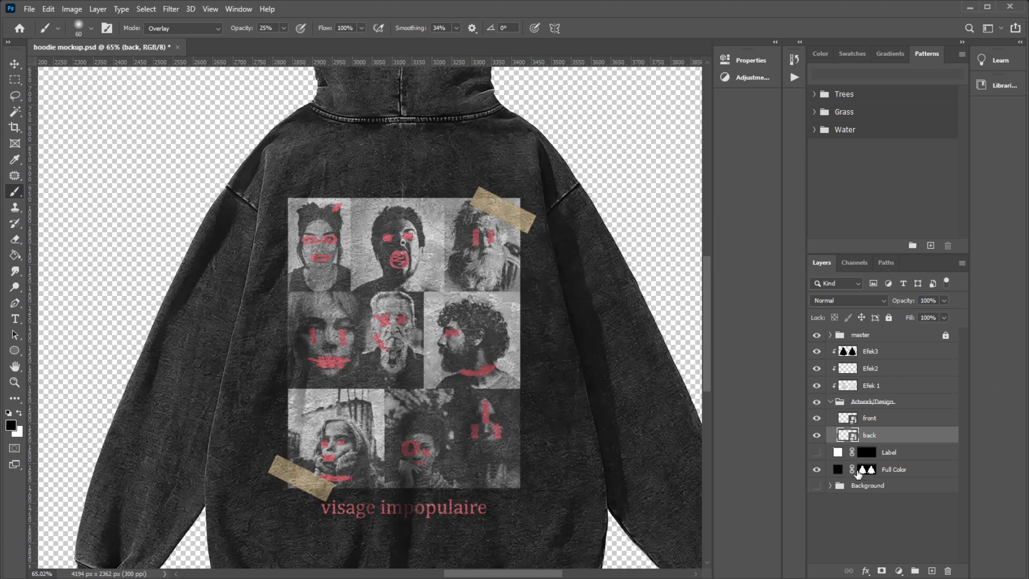
# Step: Zoom around both hoodies to review the front and back prints
pyautogui.scroll(-2, 565, 372)
pyautogui.scroll(-2, 565, 373)
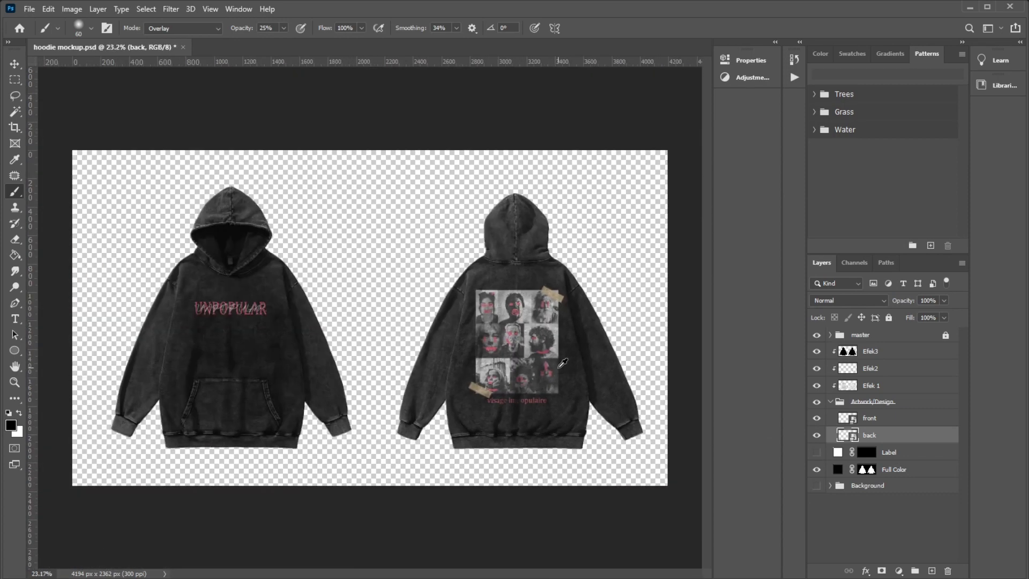
pyautogui.scroll(2, 177, 325)
pyautogui.scroll(2, 141, 322)
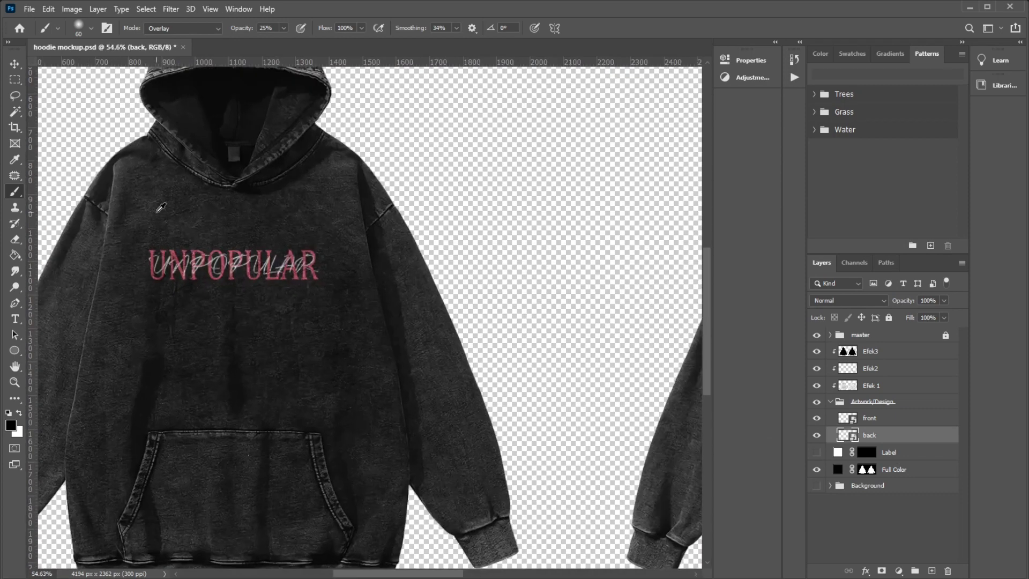
pyautogui.scroll(-2, 161, 207)
pyautogui.scroll(3, 185, 249)
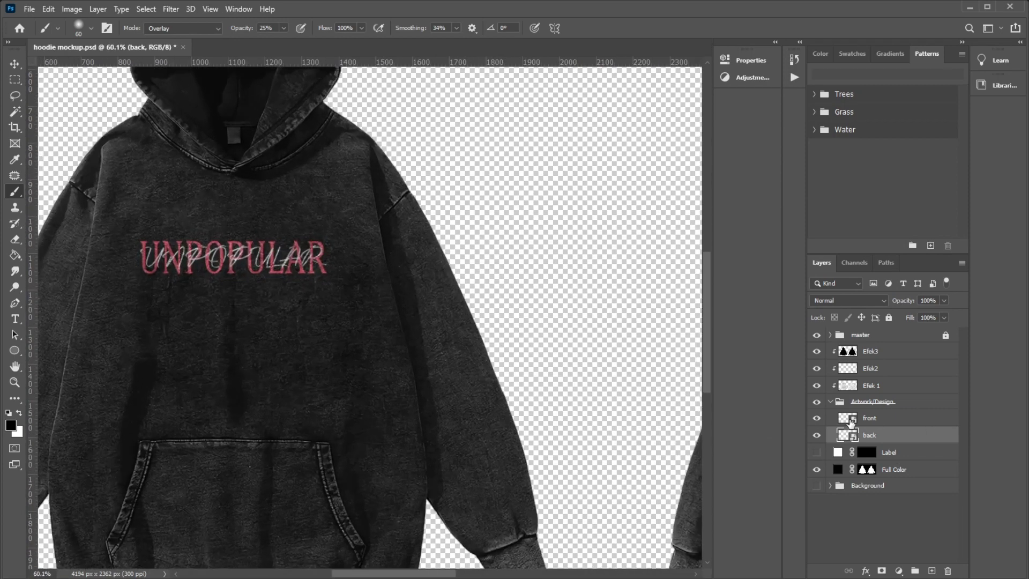
pyautogui.scroll(-2, 161, 226)
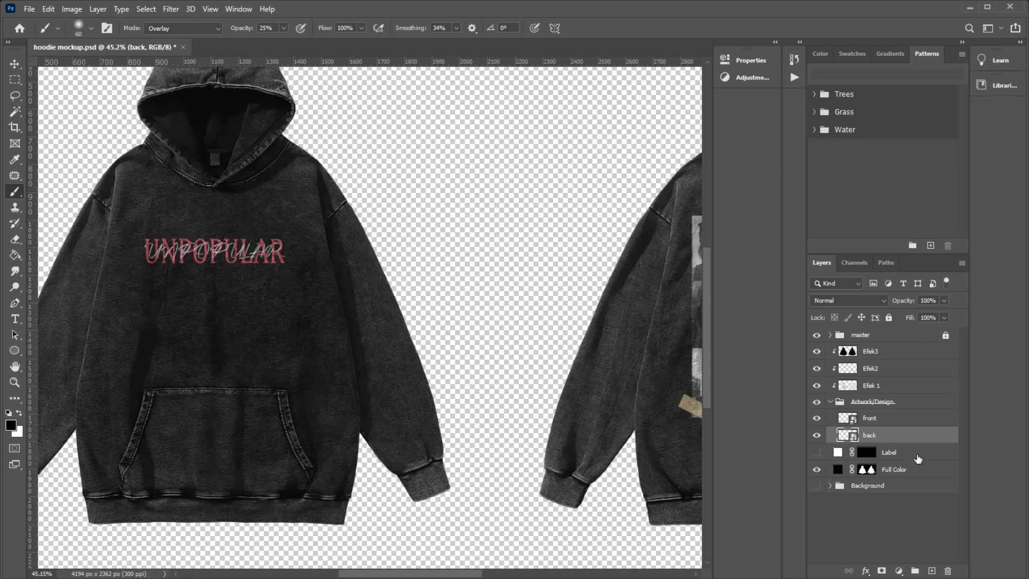
pyautogui.scroll(-2, 153, 303)
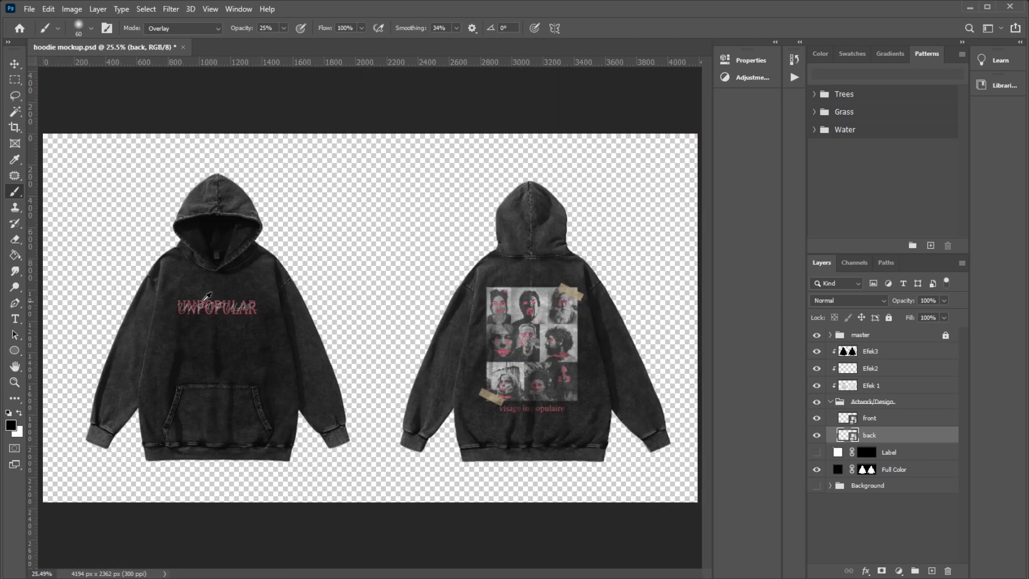
pyautogui.scroll(1, 587, 391)
pyautogui.scroll(1, 586, 390)
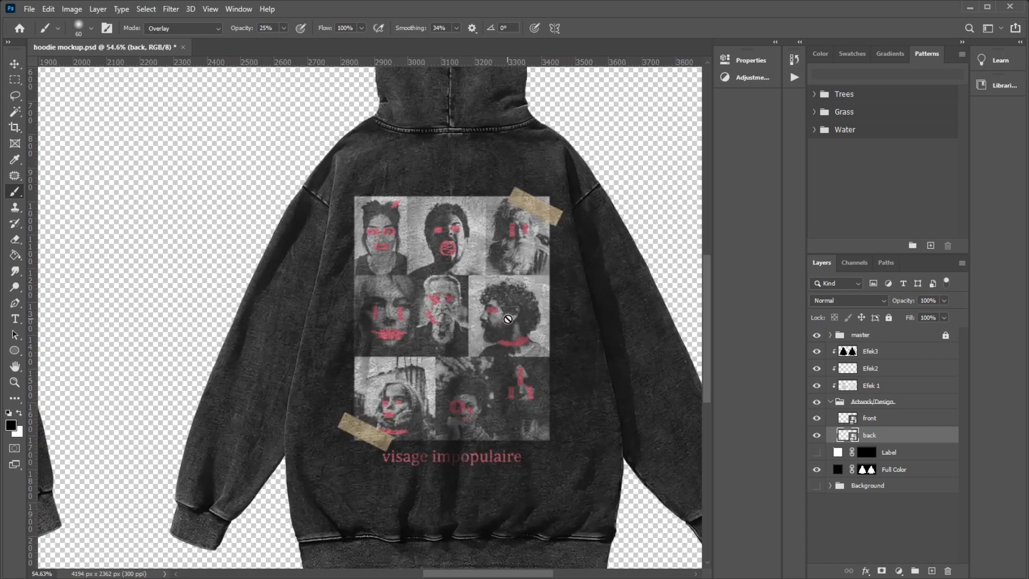
pyautogui.scroll(-2, 555, 317)
pyautogui.scroll(-3, 566, 309)
pyautogui.scroll(2, 268, 360)
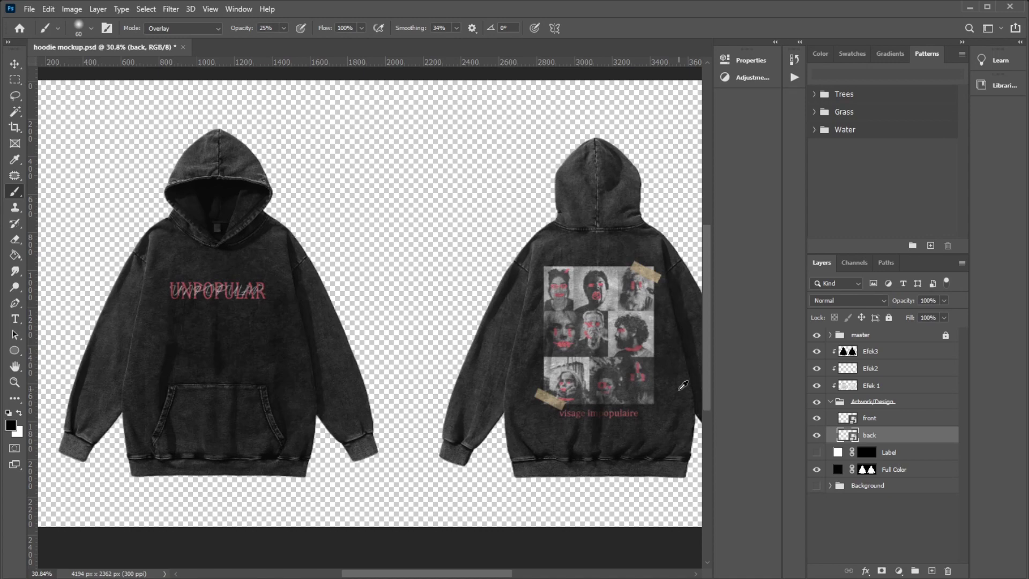
pyautogui.scroll(1, 683, 384)
pyautogui.scroll(1, 515, 385)
pyautogui.scroll(-2, 496, 389)
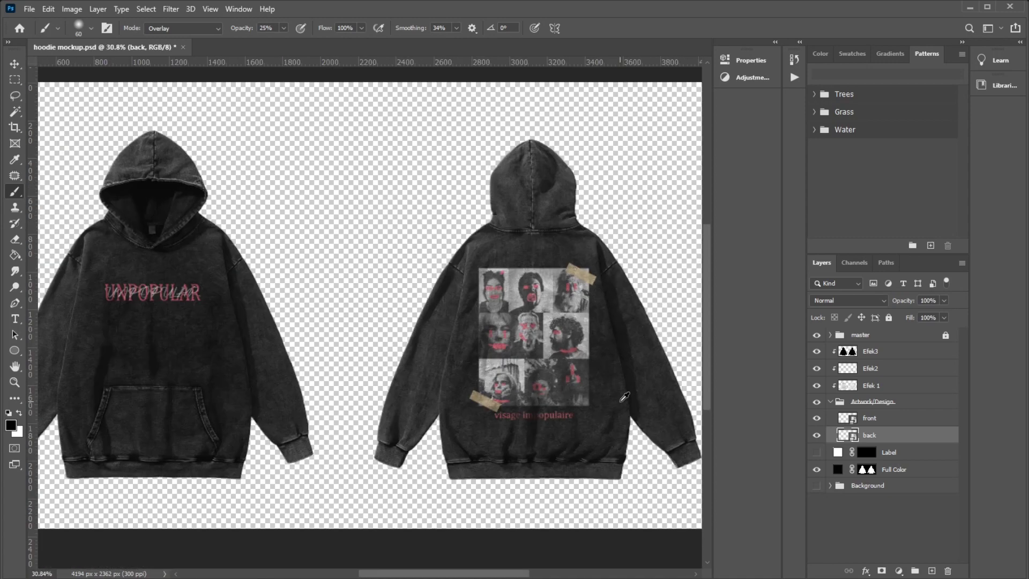
pyautogui.scroll(2, 625, 396)
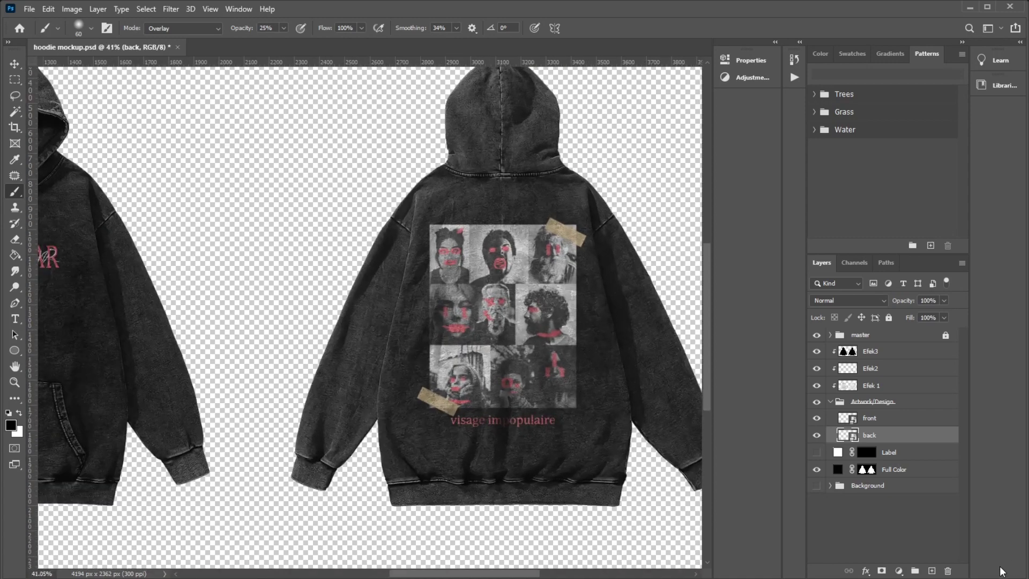
# Step: Add a new empty Layer 6 above the 'back' print layer
pyautogui.click(931, 571)
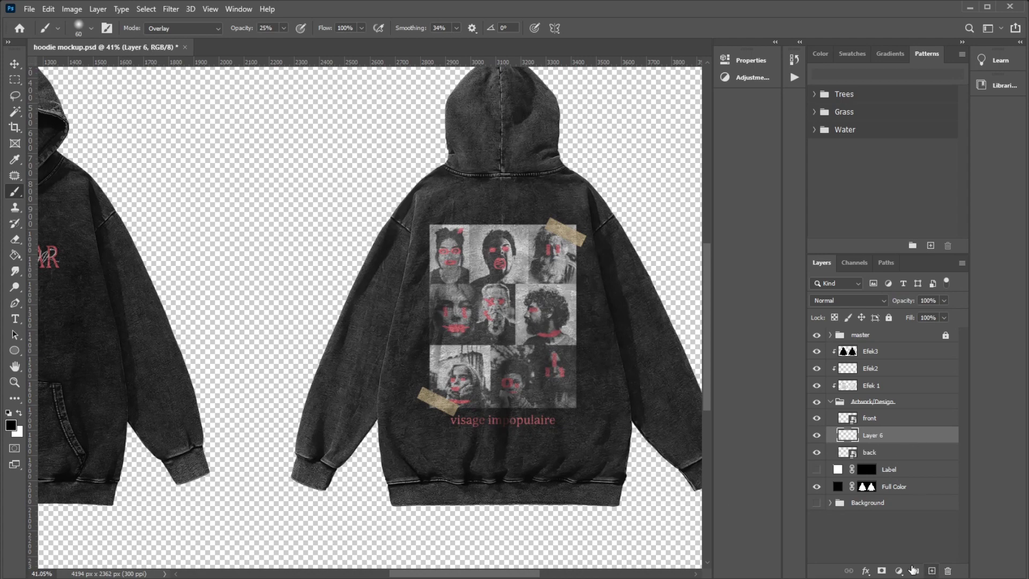
pyautogui.scroll(-2, 322, 308)
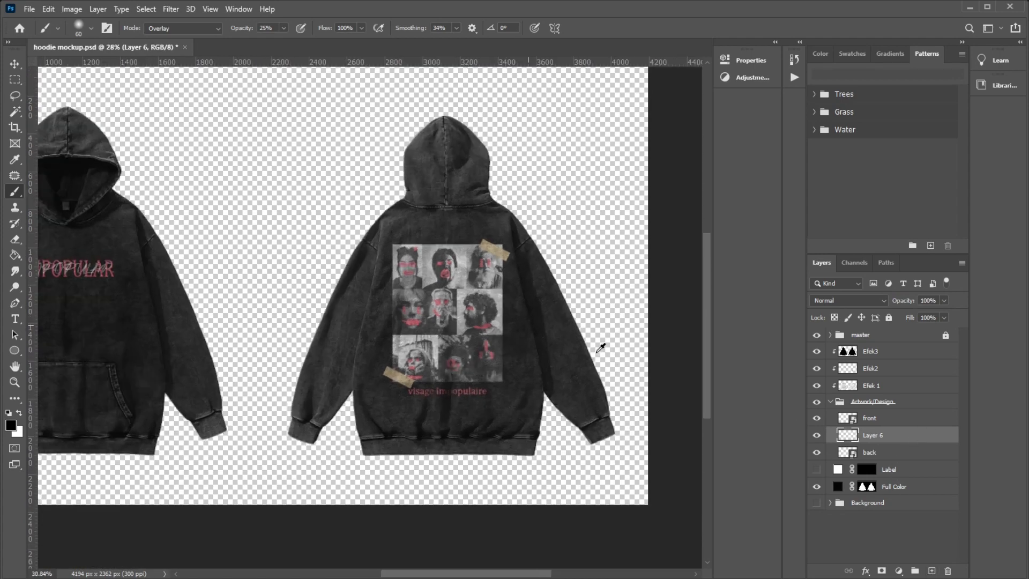
pyautogui.scroll(2, 601, 349)
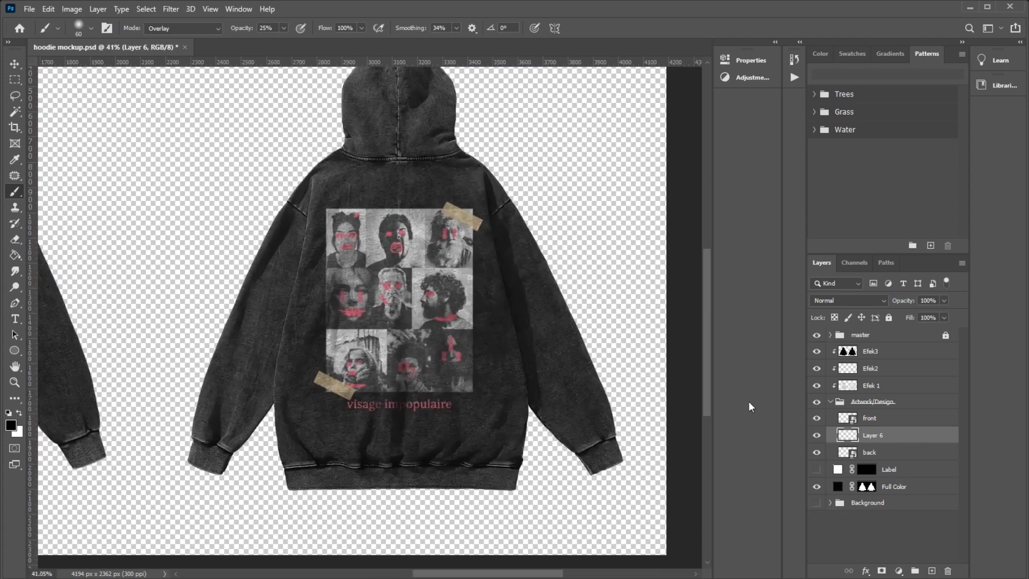
# Step: Draw a trial rectangle over the back print with the Rectangle Tool, then discard it
pyautogui.click(15, 350)
pyautogui.click(64, 350)
pyautogui.scroll(1, 321, 230)
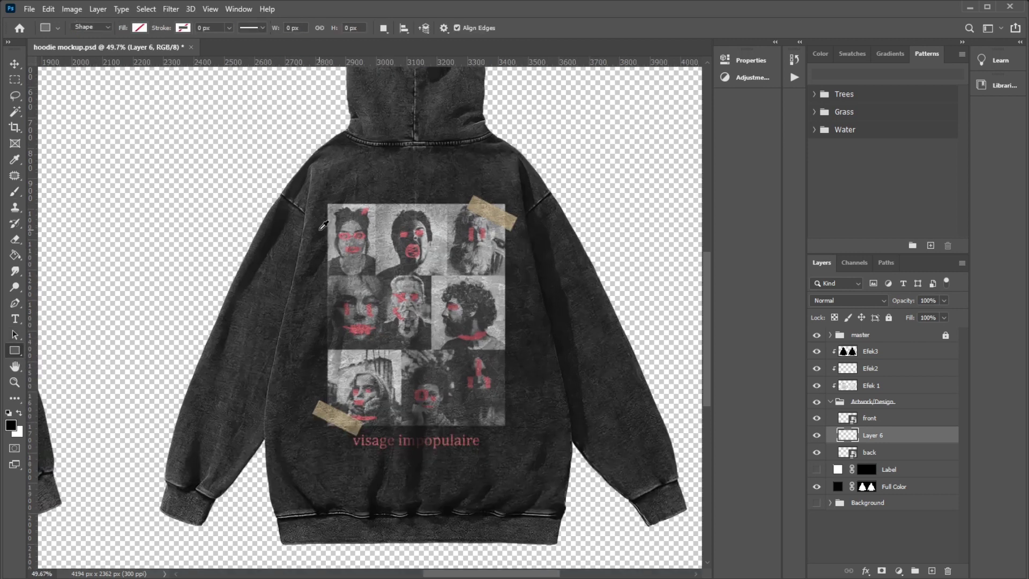
pyautogui.moveTo(324, 199); pyautogui.dragTo(510, 443)
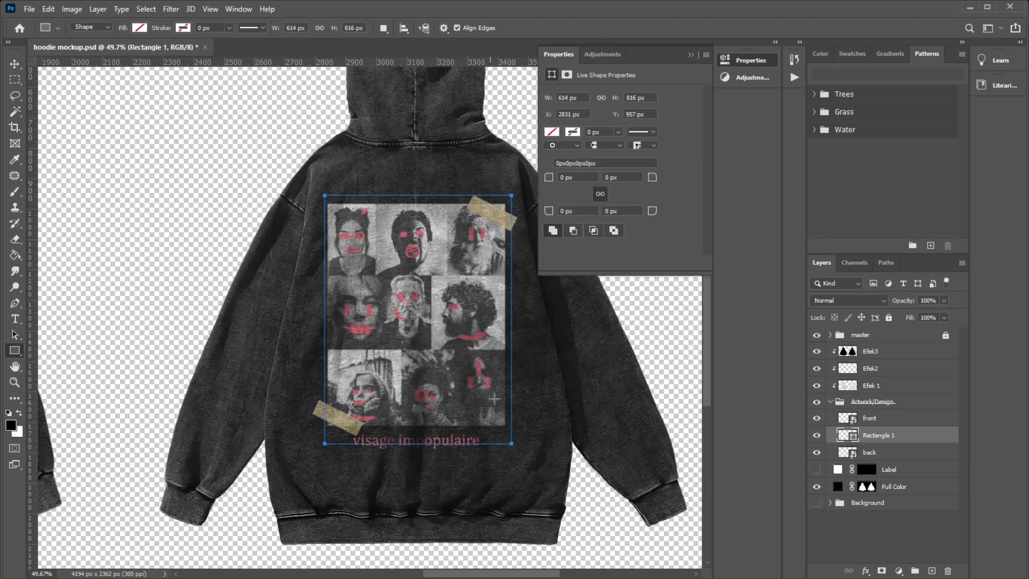
pyautogui.rightClick(882, 441)
pyautogui.click(729, 273)
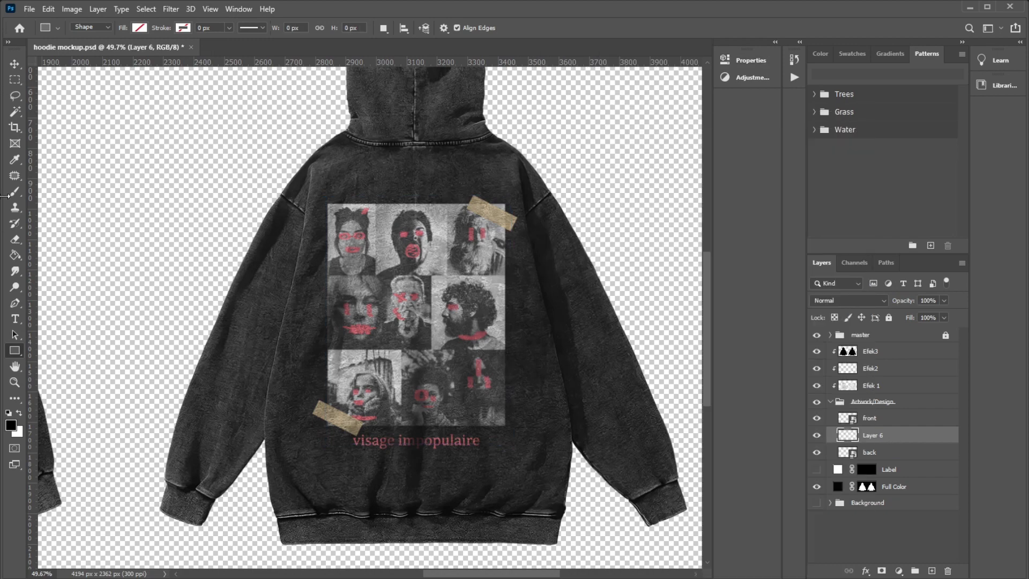
# Step: Set the shape fill to red and draw a red rectangle covering the back print
pyautogui.click(140, 28)
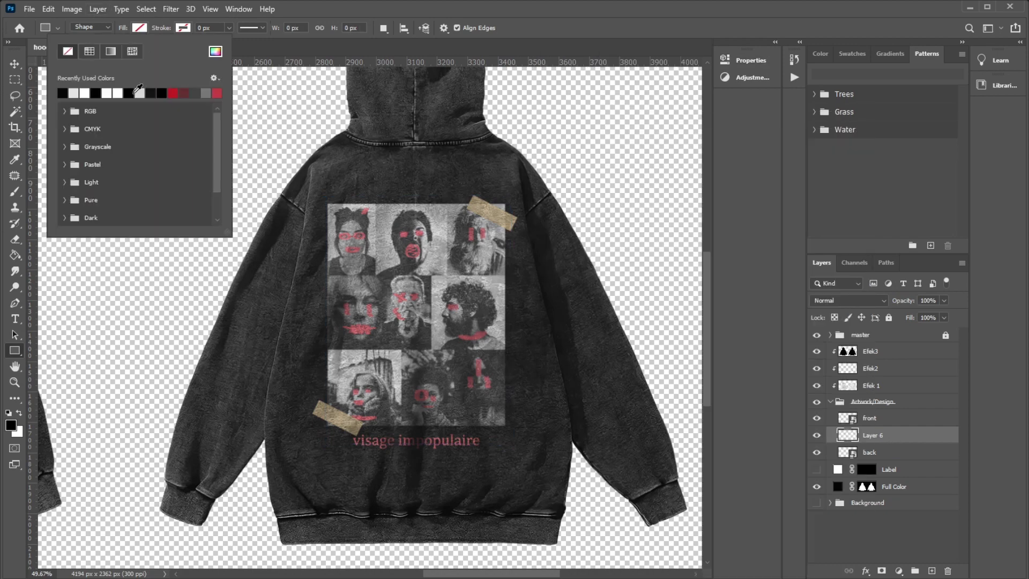
pyautogui.click(112, 92)
pyautogui.click(216, 92)
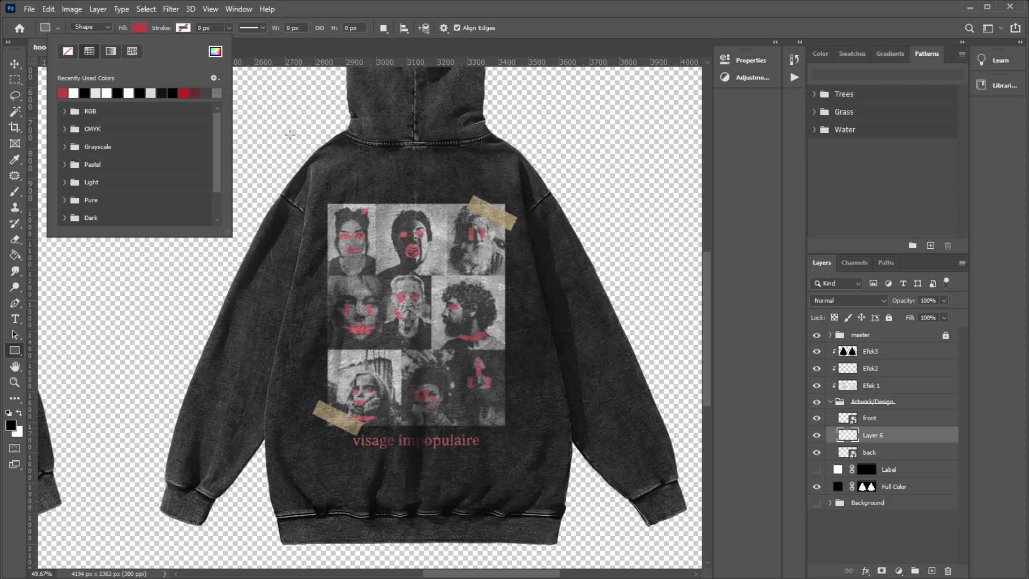
pyautogui.moveTo(324, 193)
pyautogui.mouseDown()
pyautogui.moveTo(518, 442)
pyautogui.moveTo(512, 453)
pyautogui.mouseUp()
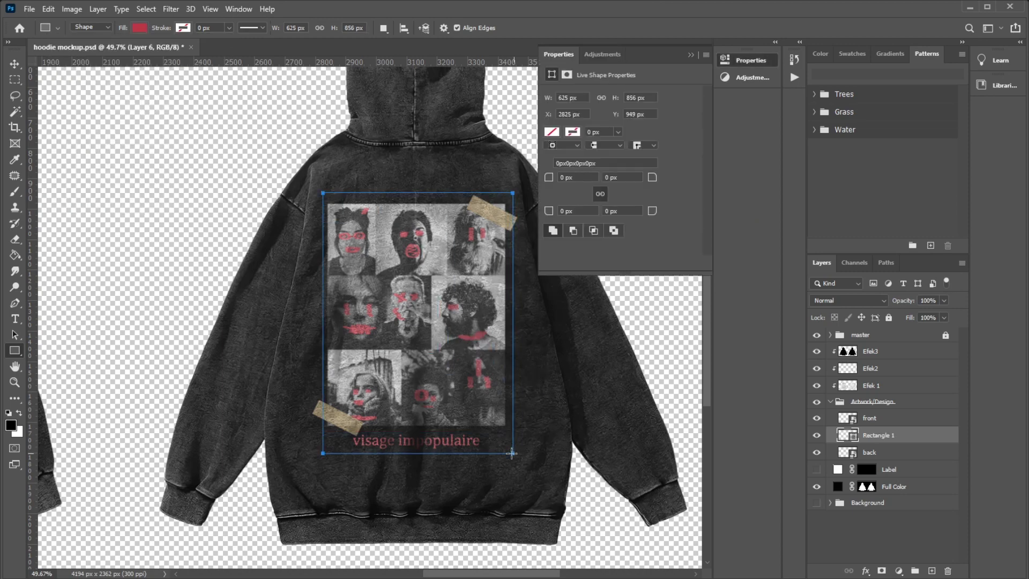
pyautogui.click(691, 54)
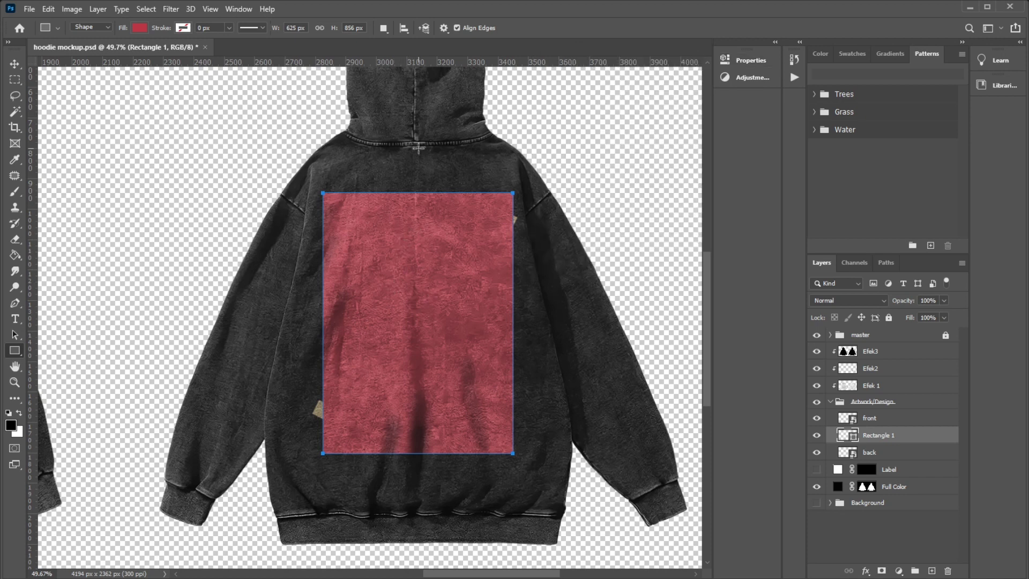
# Step: Convert Rectangle 1 to a smart object, hide the front print and open its contents
pyautogui.rightClick(898, 435)
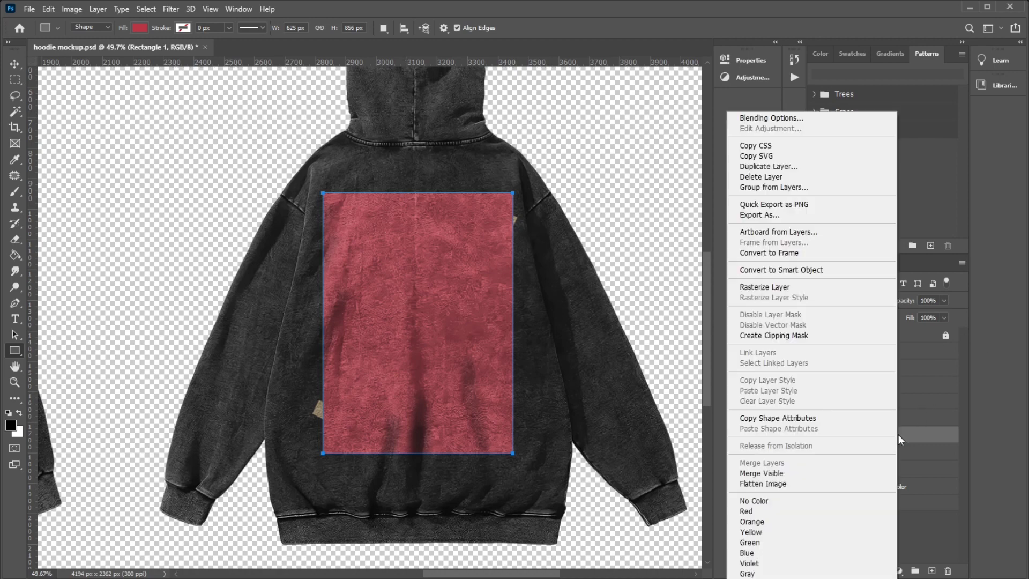
pyautogui.click(787, 271)
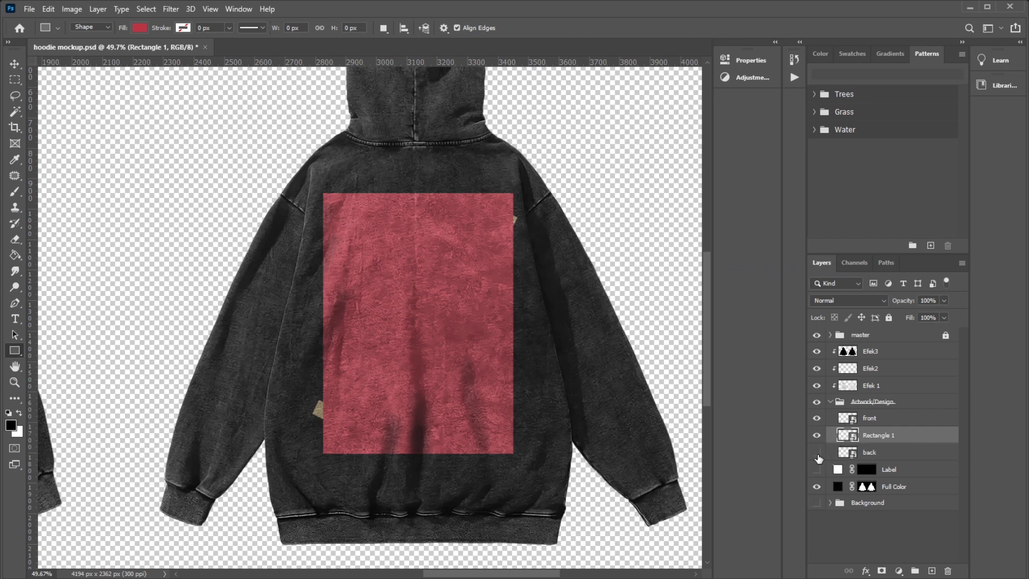
pyautogui.click(817, 418)
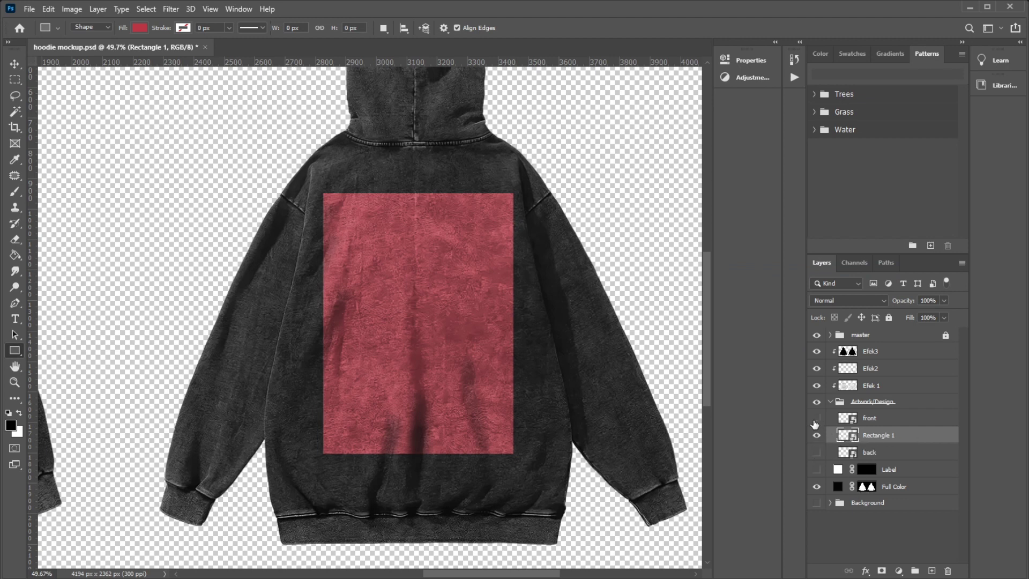
pyautogui.doubleClick(846, 437)
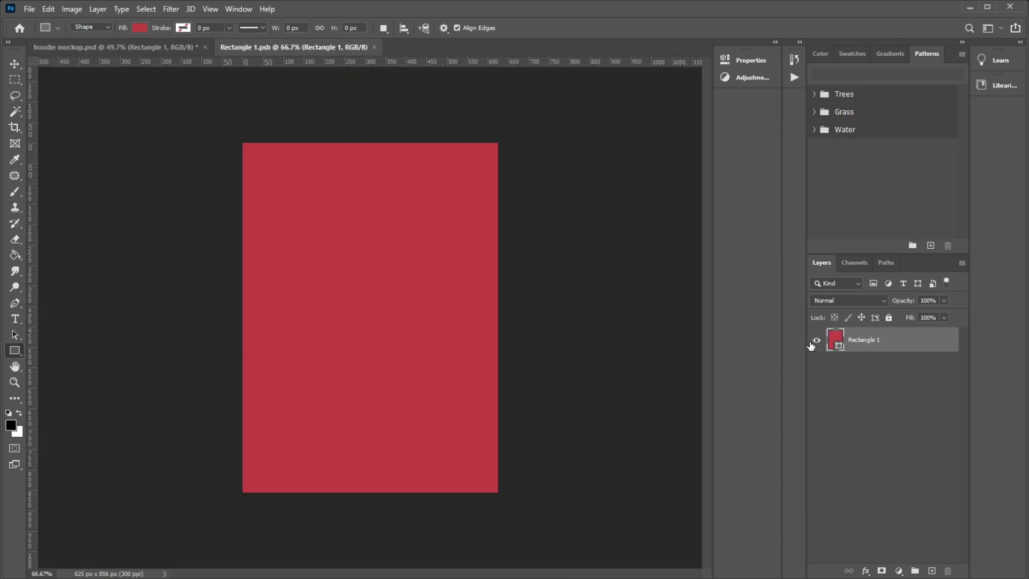
pyautogui.click(815, 340)
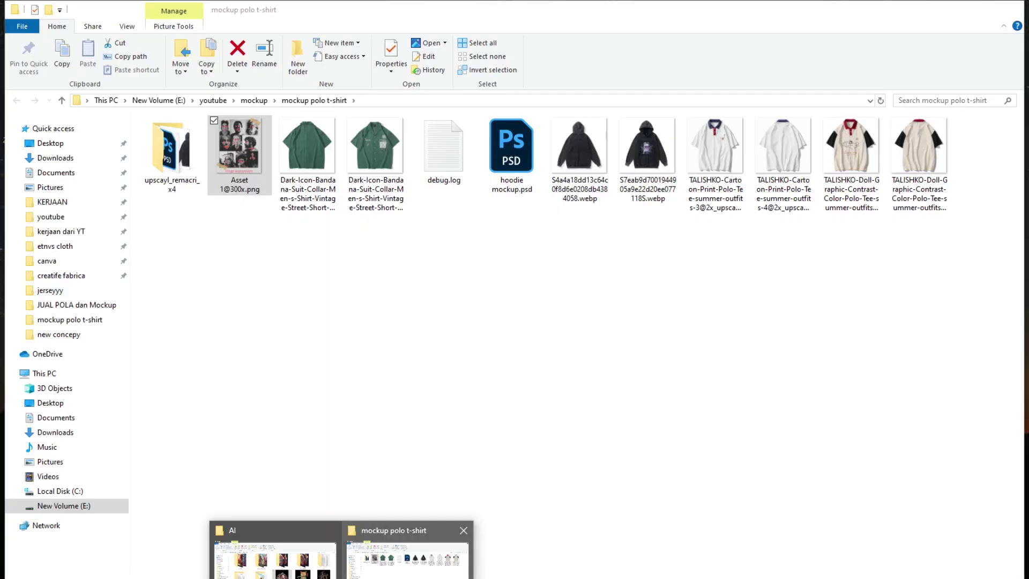
pyautogui.click(381, 573)
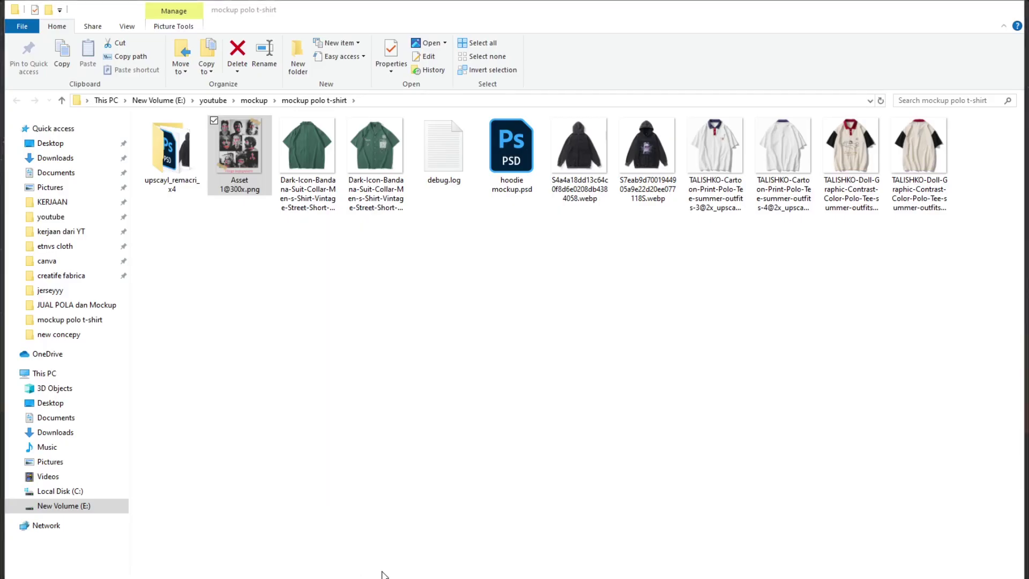
pyautogui.moveTo(244, 149)
pyautogui.mouseDown()
pyautogui.moveTo(300, 264)
pyautogui.moveTo(343, 303)
pyautogui.mouseUp()
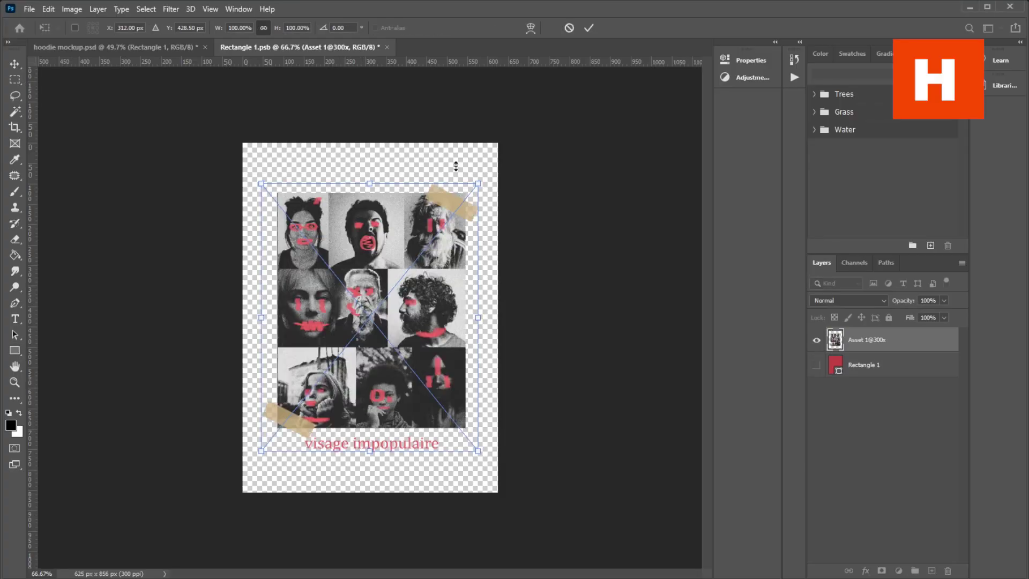
# Step: Scale the placed collage to about 96% and save the back-print artwork
pyautogui.moveTo(481, 181); pyautogui.dragTo(471, 184)
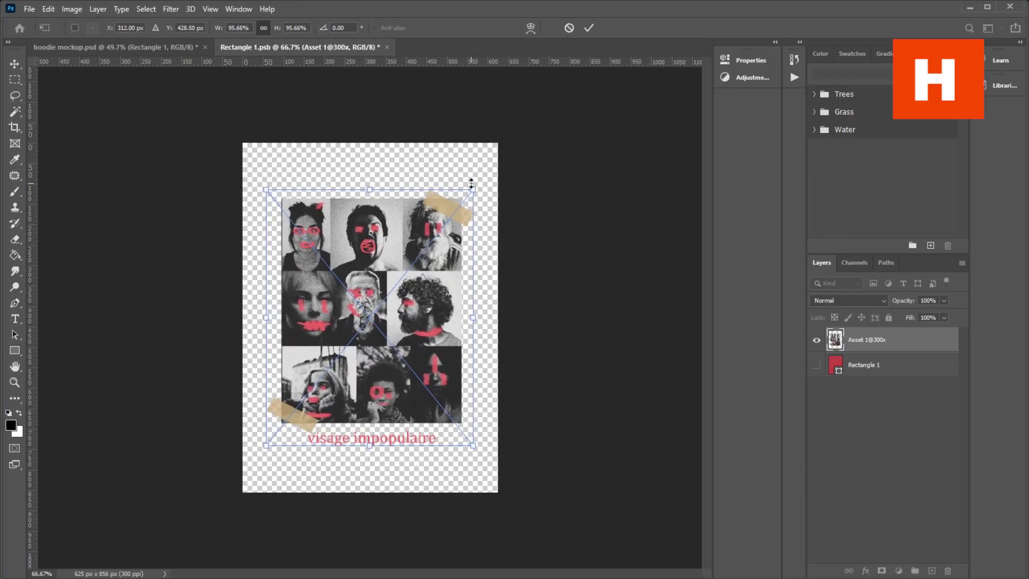
pyautogui.press('Return')
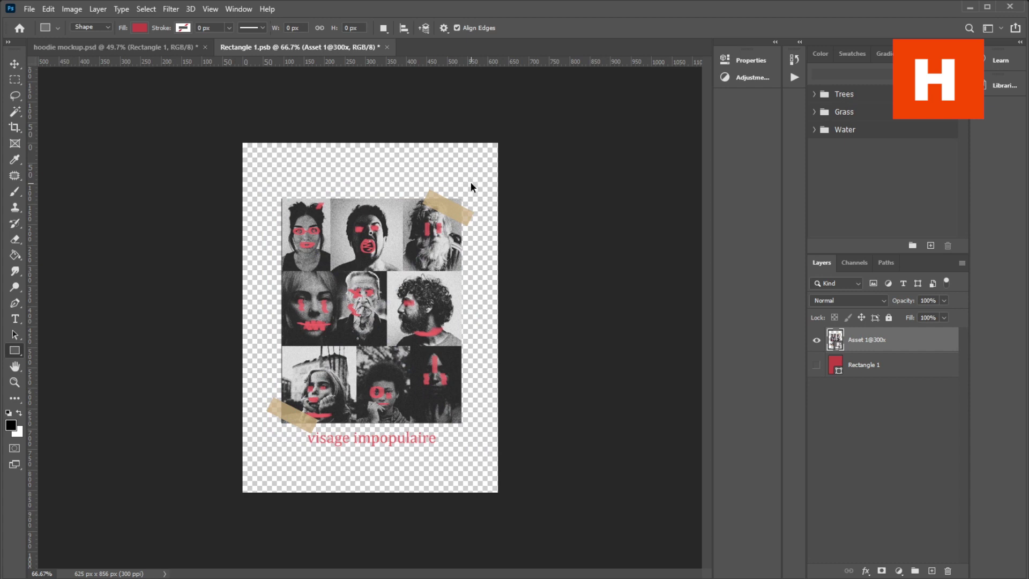
pyautogui.hotkey('ctrl', 's')
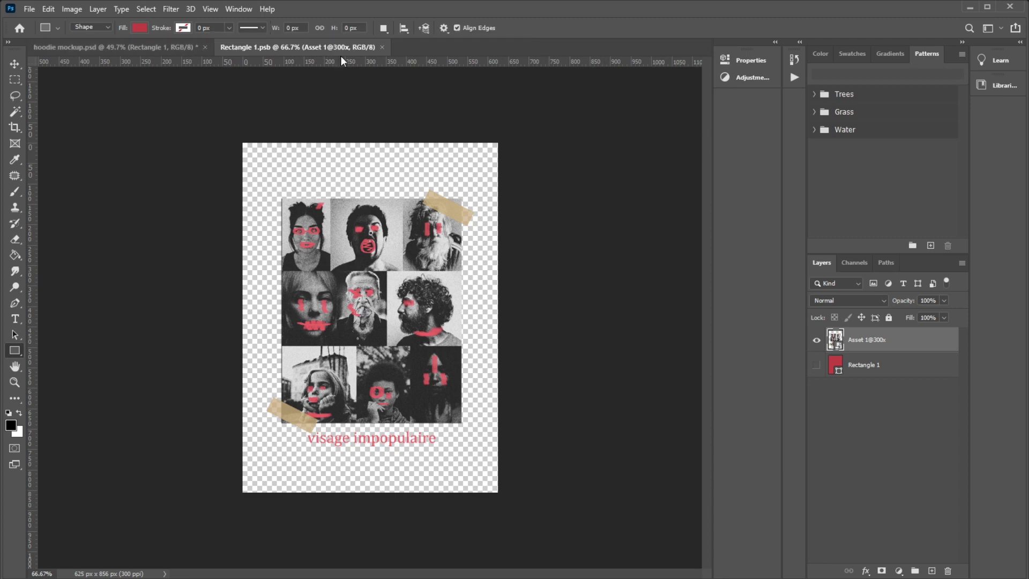
pyautogui.click(383, 47)
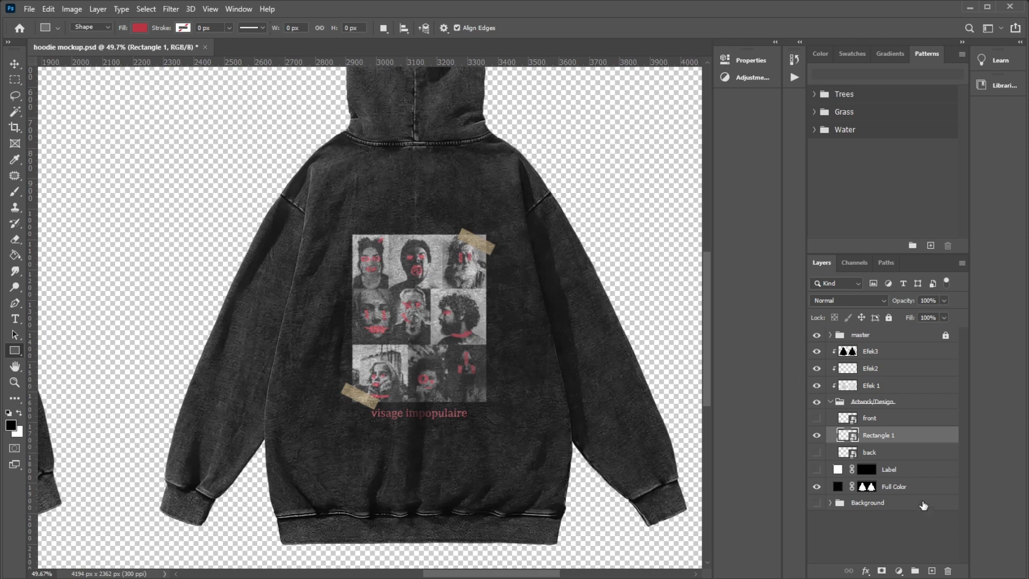
pyautogui.hotkey('alt', 'Tab')
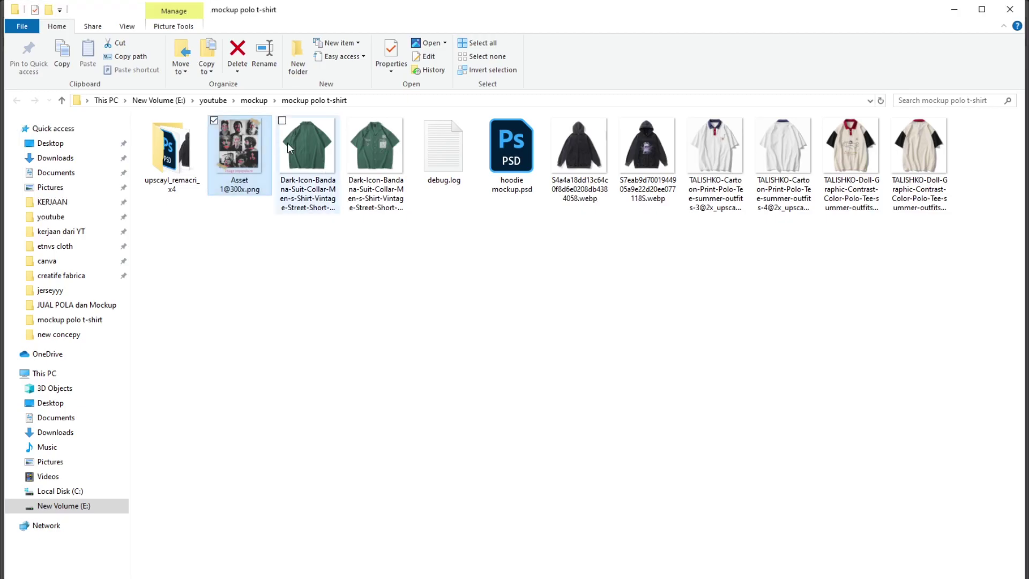
pyautogui.moveTo(244, 134); pyautogui.dragTo(460, 373)
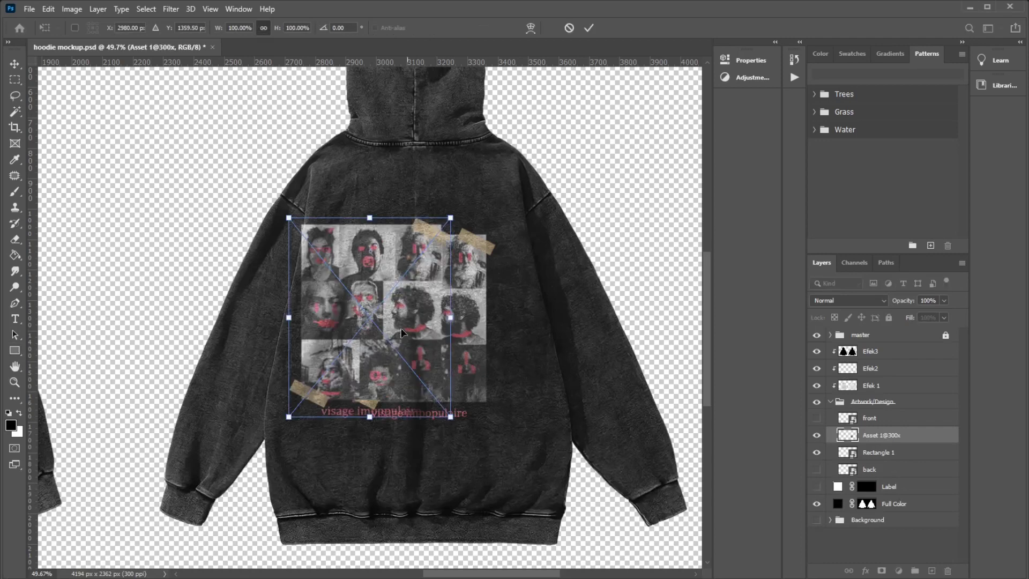
# Step: Position and commit the placed Asset 1@300x collage, dismissing the value range and duplicate layer errors
pyautogui.moveTo(375, 284); pyautogui.dragTo(426, 279)
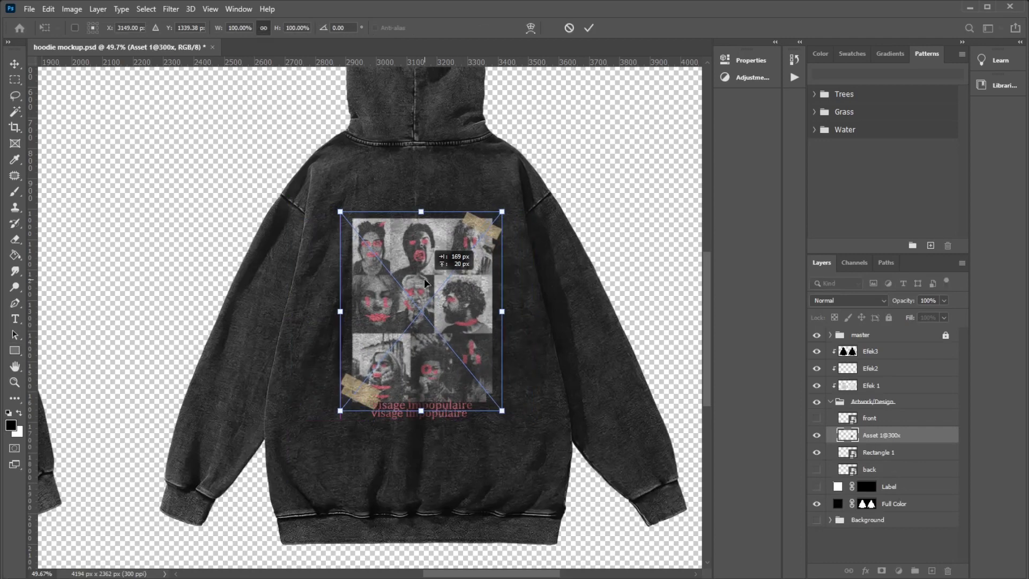
pyautogui.press('Return')
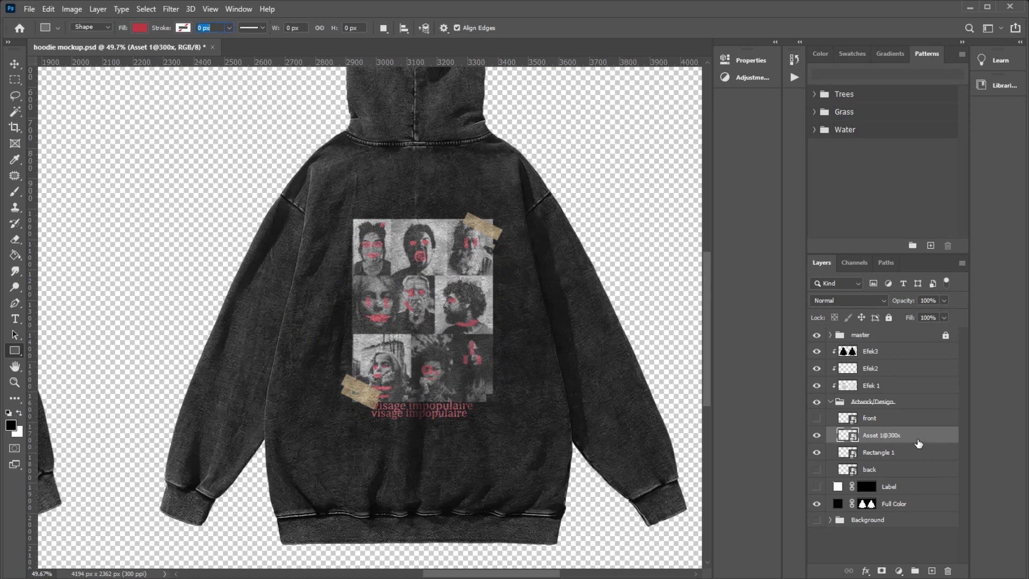
pyautogui.click(909, 446)
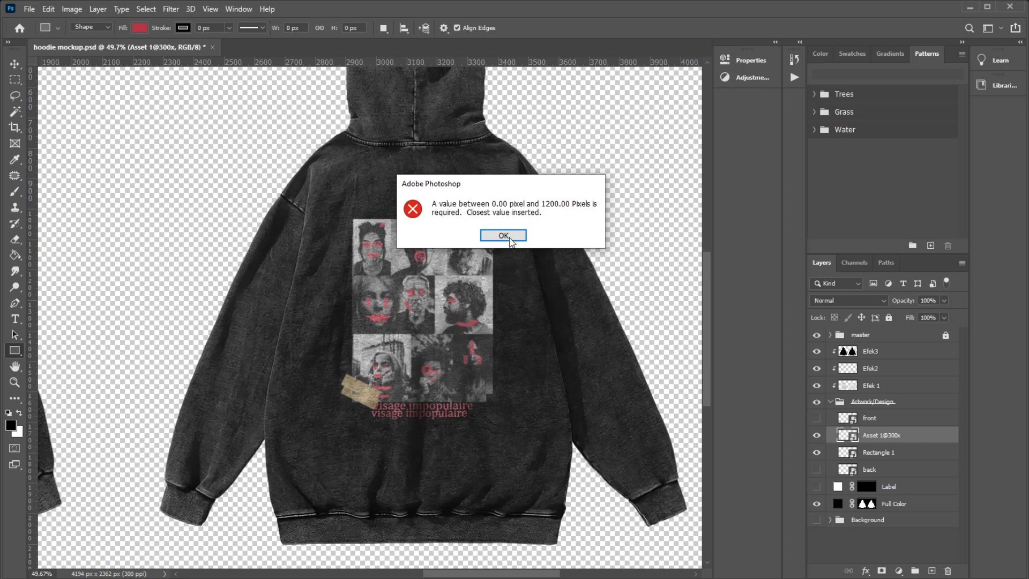
pyautogui.click(504, 235)
pyautogui.click(506, 236)
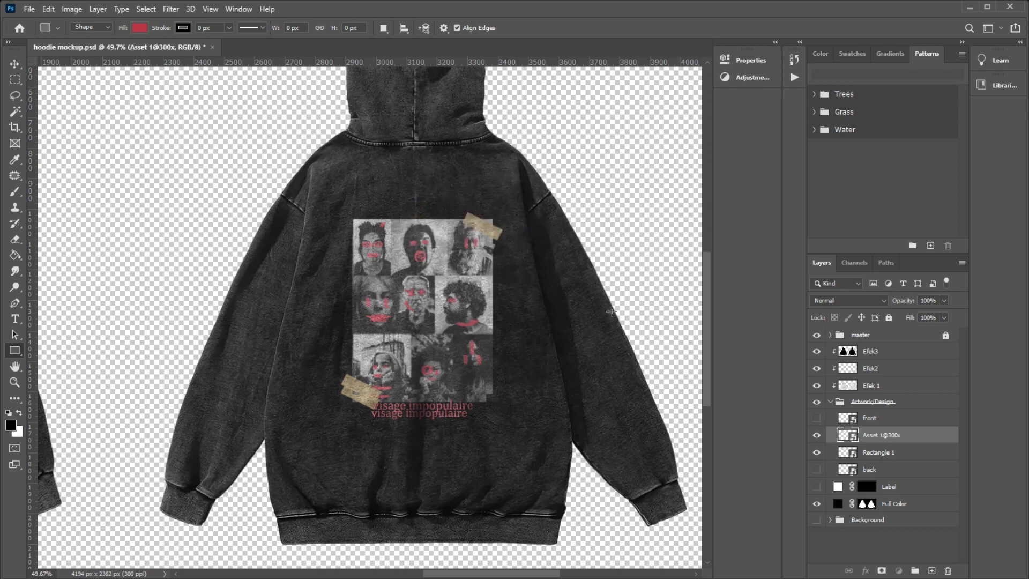
# Step: Delete the extra collage and Rectangle 1 layers, then show the back-print layer
pyautogui.press('Delete')
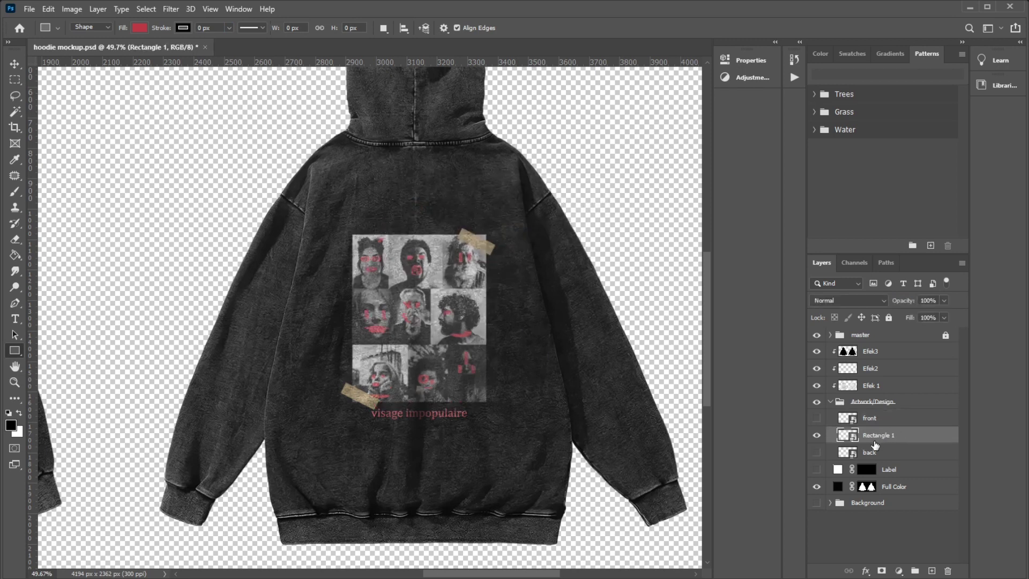
pyautogui.press('Delete')
pyautogui.click(817, 417)
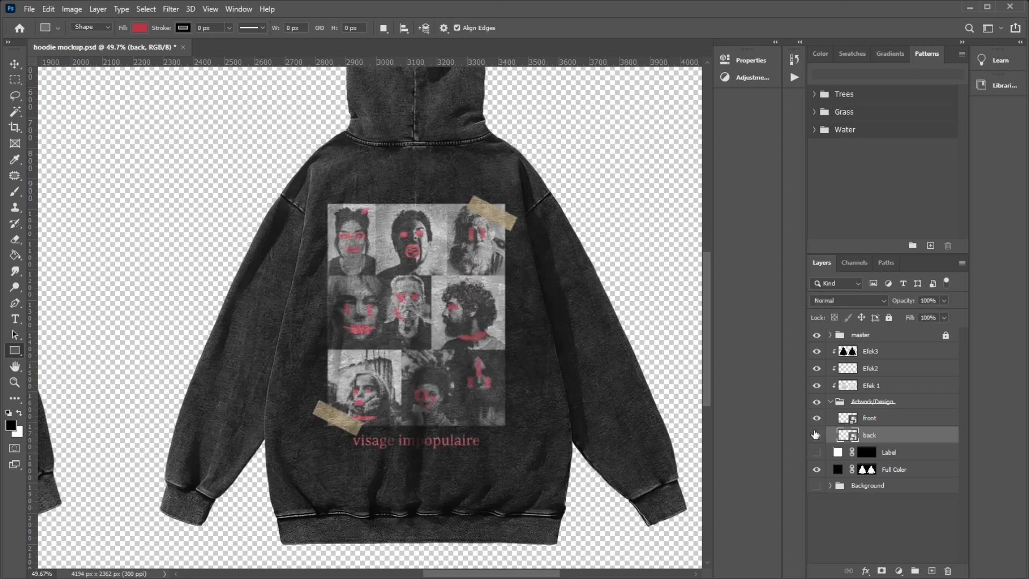
pyautogui.scroll(-5, 561, 318)
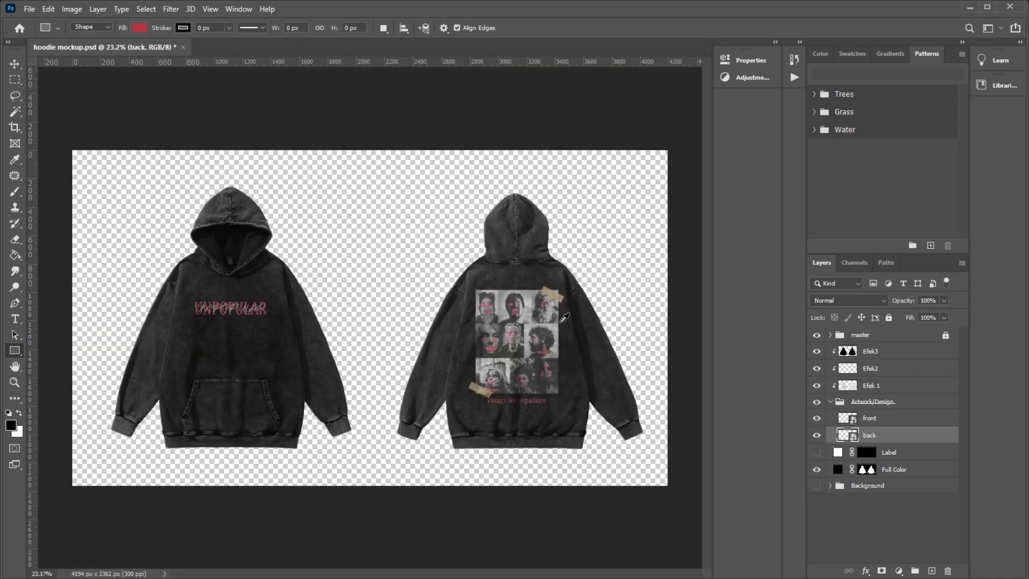
pyautogui.scroll(3, 177, 322)
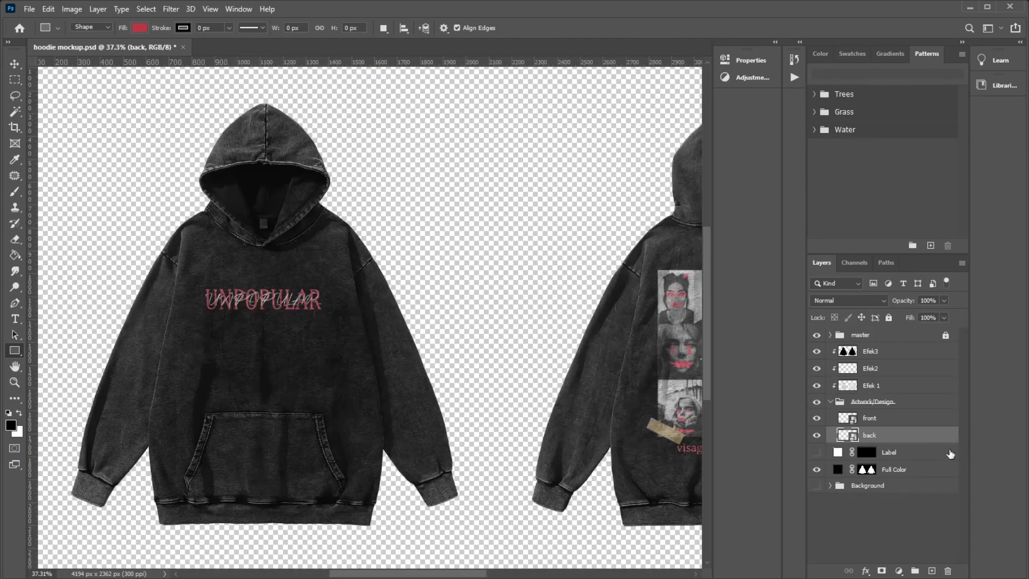
# Step: Turn on the Label layer's white neck tag and zoom in to check it
pyautogui.click(816, 452)
pyautogui.scroll(3, 263, 224)
pyautogui.scroll(3, 263, 225)
pyautogui.scroll(-1, 295, 236)
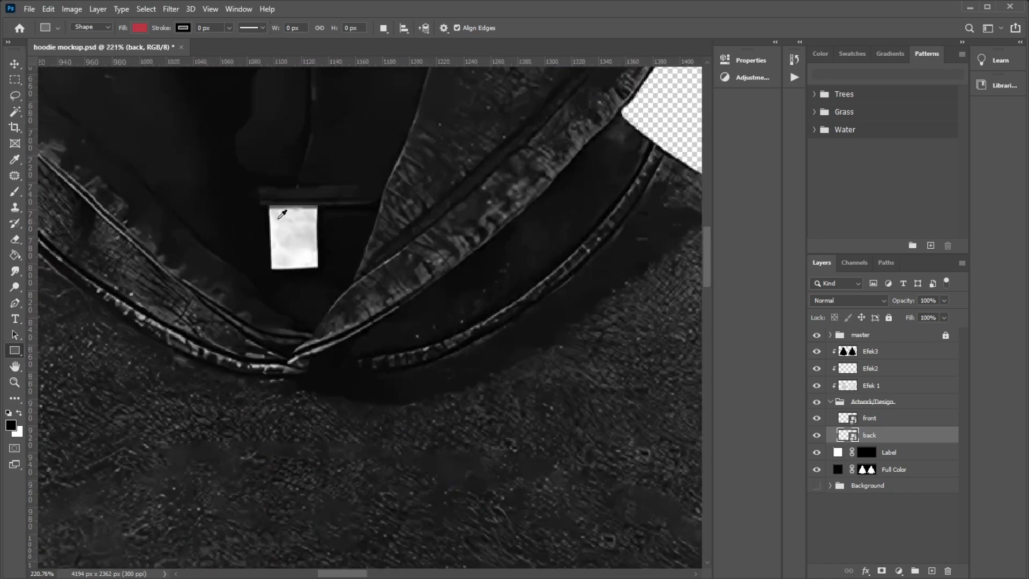
pyautogui.scroll(-1, 296, 237)
pyautogui.scroll(-2, 297, 238)
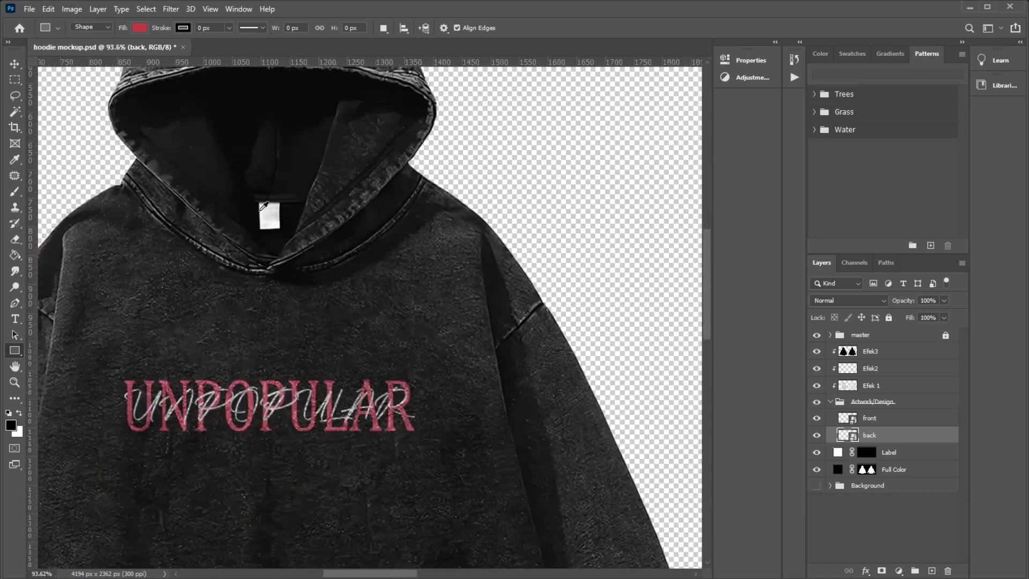
pyautogui.click(817, 436)
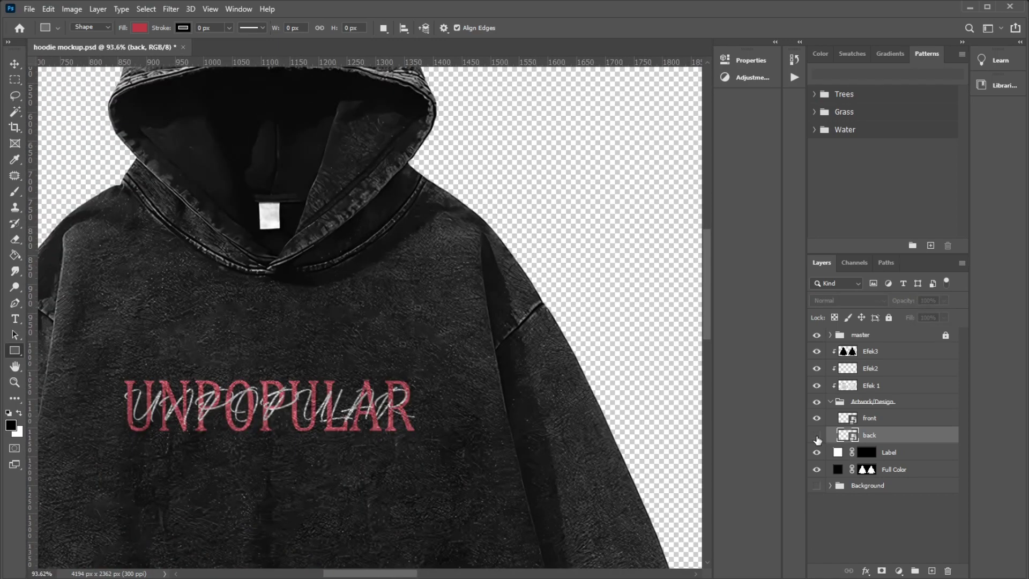
pyautogui.click(817, 435)
pyautogui.click(816, 452)
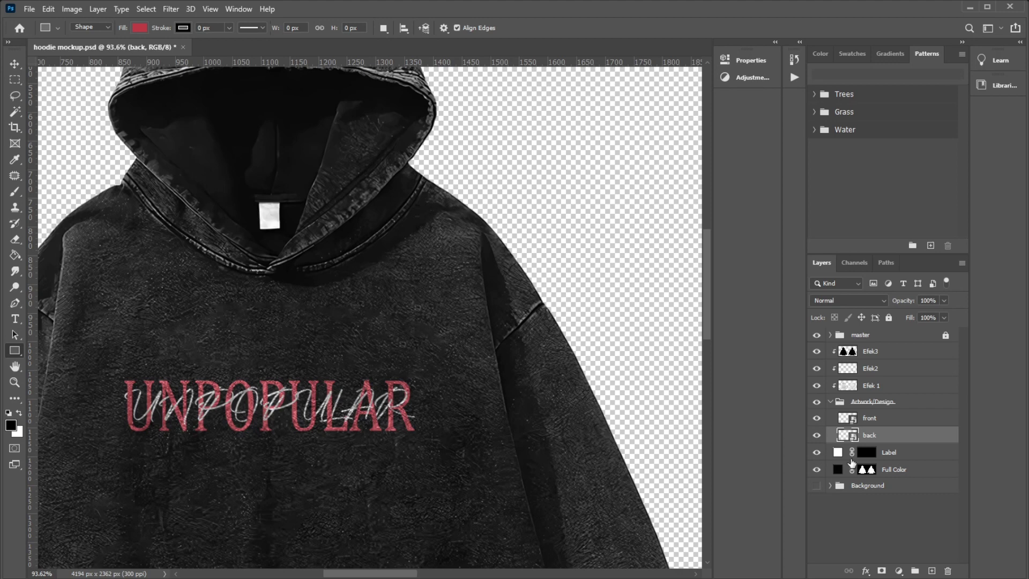
pyautogui.doubleClick(841, 453)
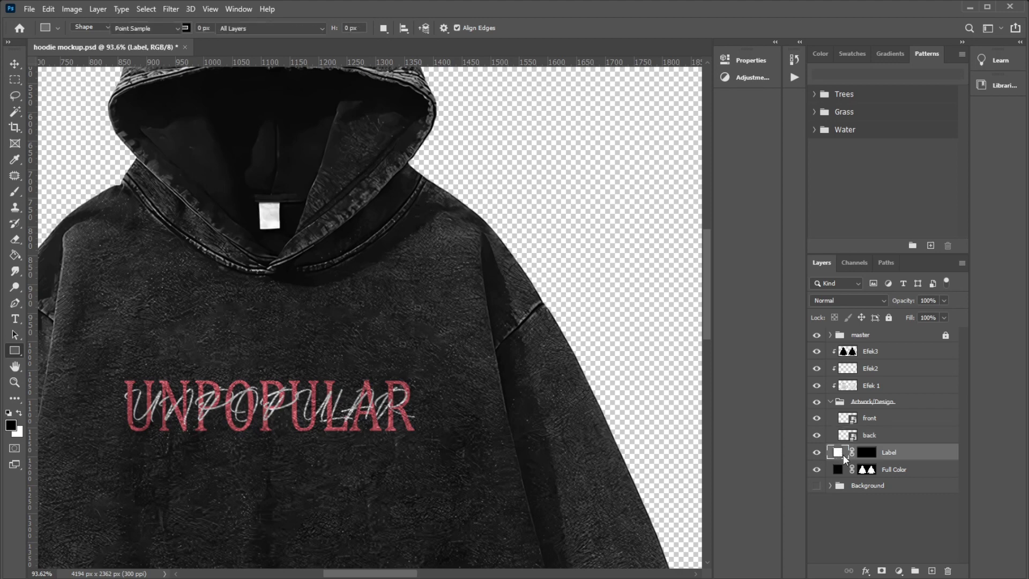
pyautogui.click(599, 293)
pyautogui.click(677, 483)
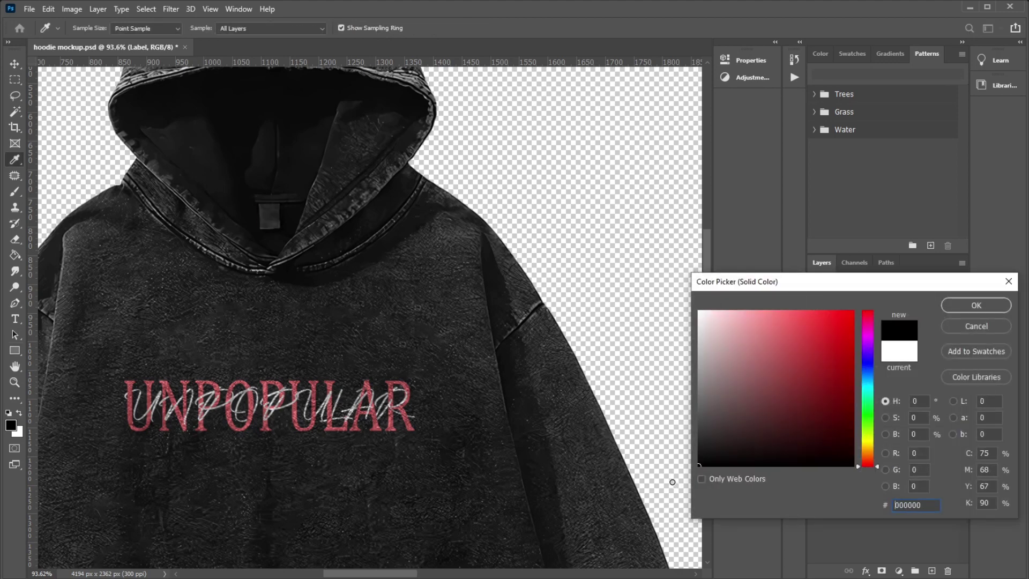
pyautogui.write('aa3a3a000000')
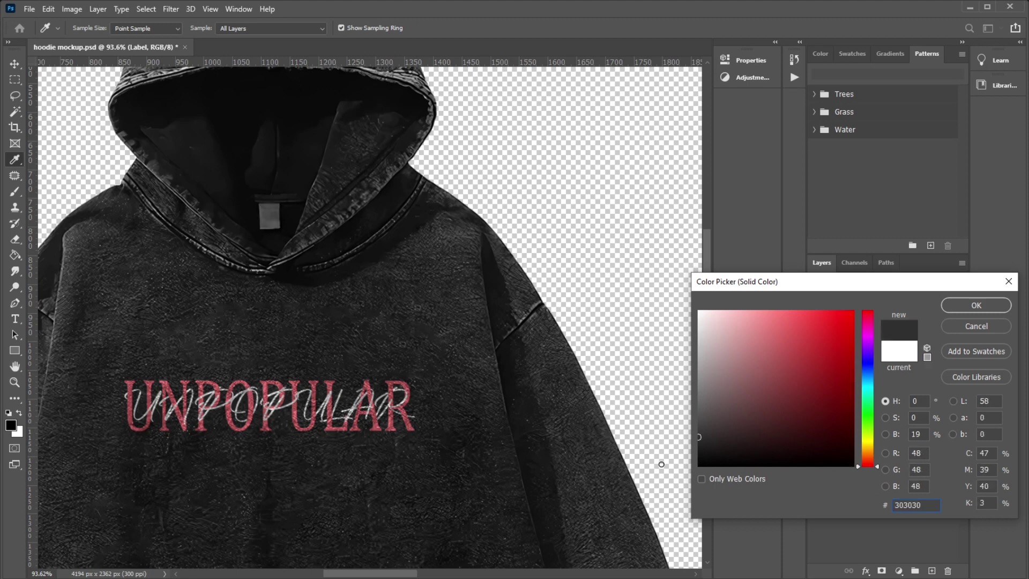
pyautogui.write('ffffff')
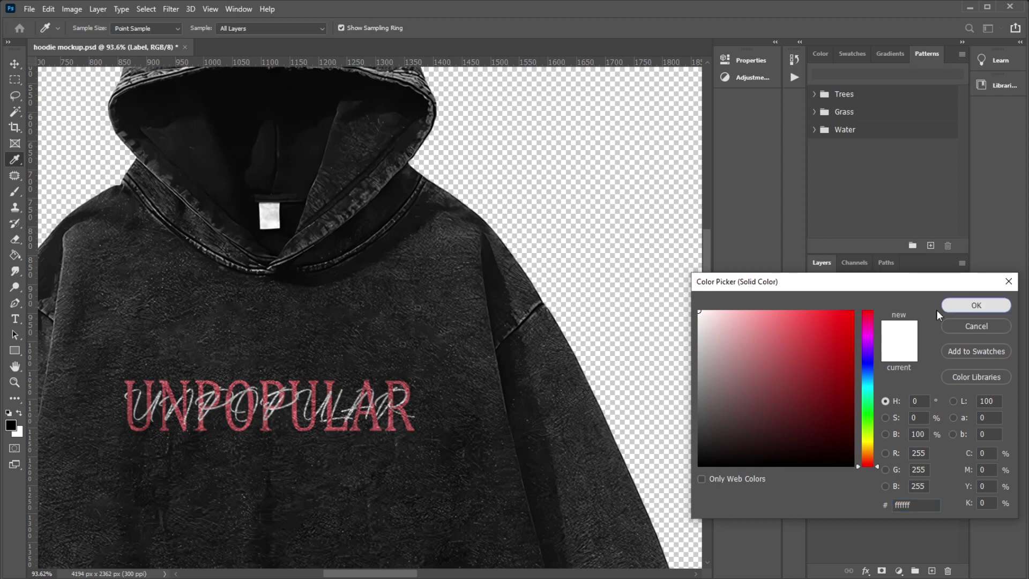
pyautogui.click(971, 306)
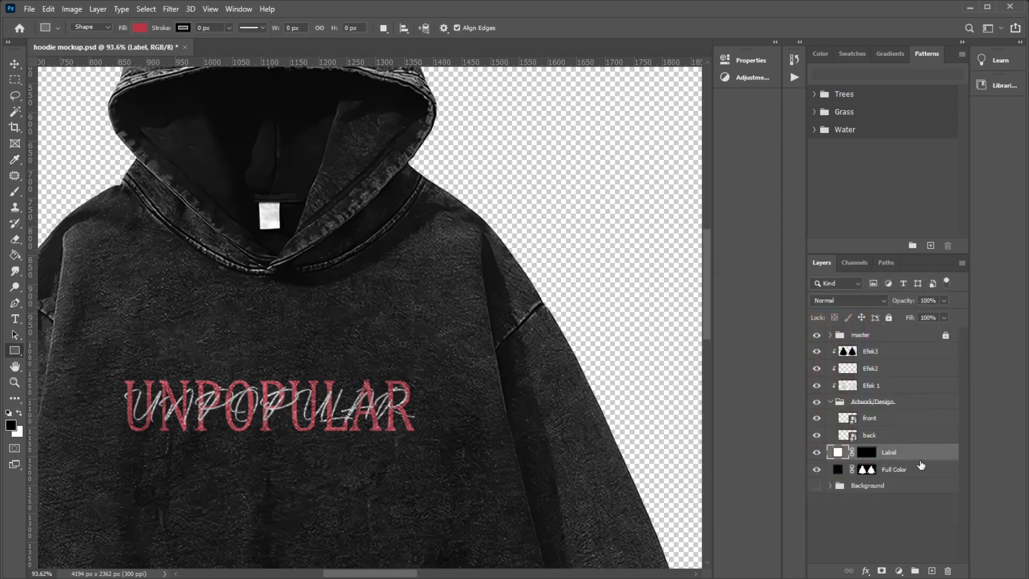
pyautogui.scroll(-5, 378, 334)
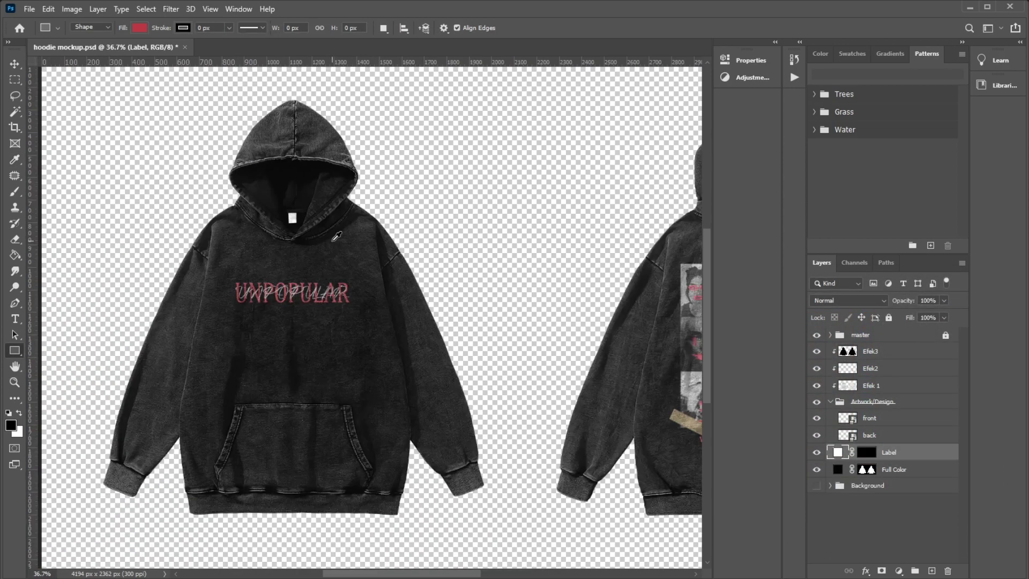
pyautogui.doubleClick(841, 451)
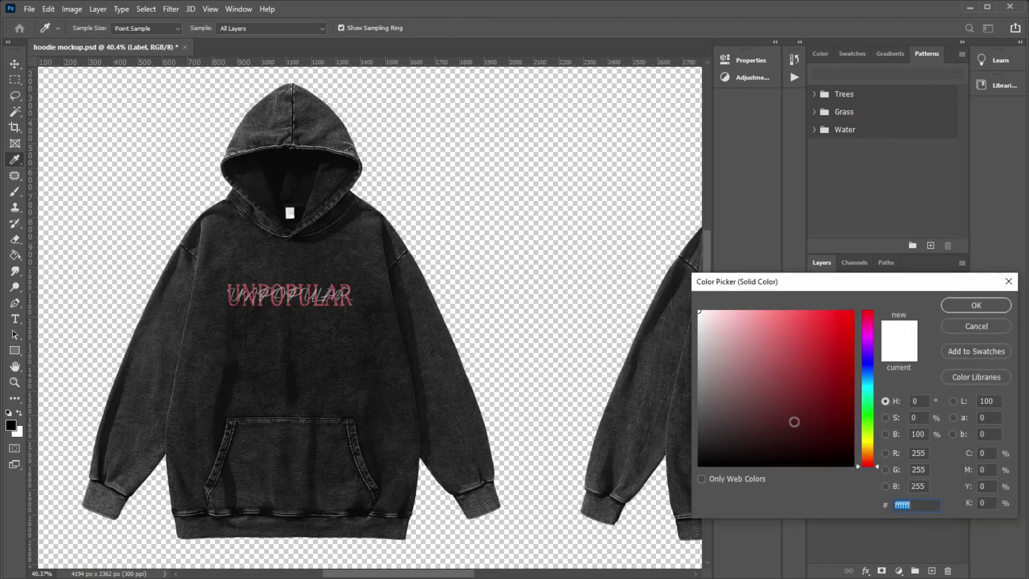
pyautogui.write('f70000')
pyautogui.click(971, 328)
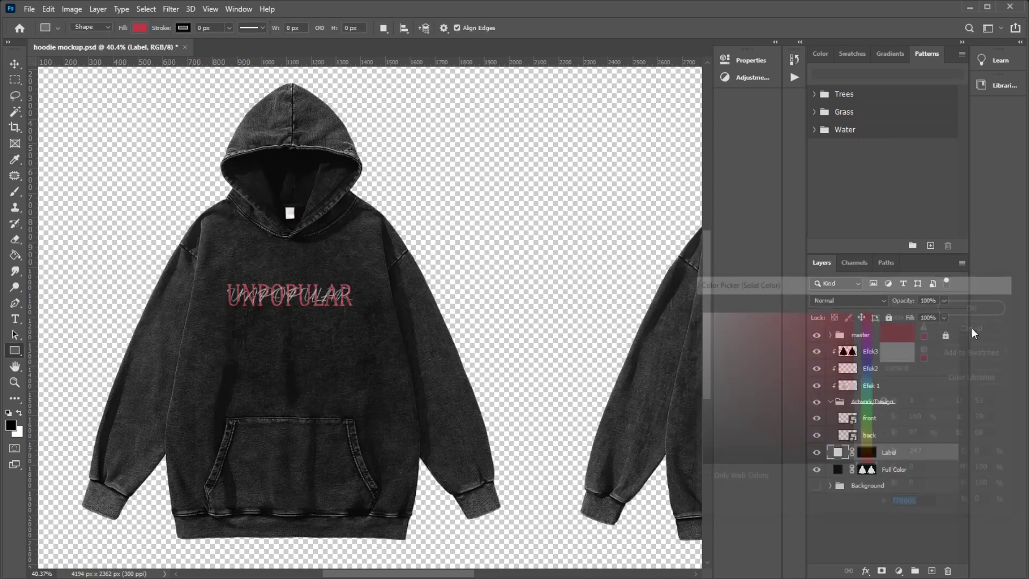
pyautogui.doubleClick(838, 470)
pyautogui.moveTo(828, 466)
pyautogui.mouseDown()
pyautogui.moveTo(756, 420)
pyautogui.moveTo(795, 485)
pyautogui.moveTo(663, 294)
pyautogui.mouseUp()
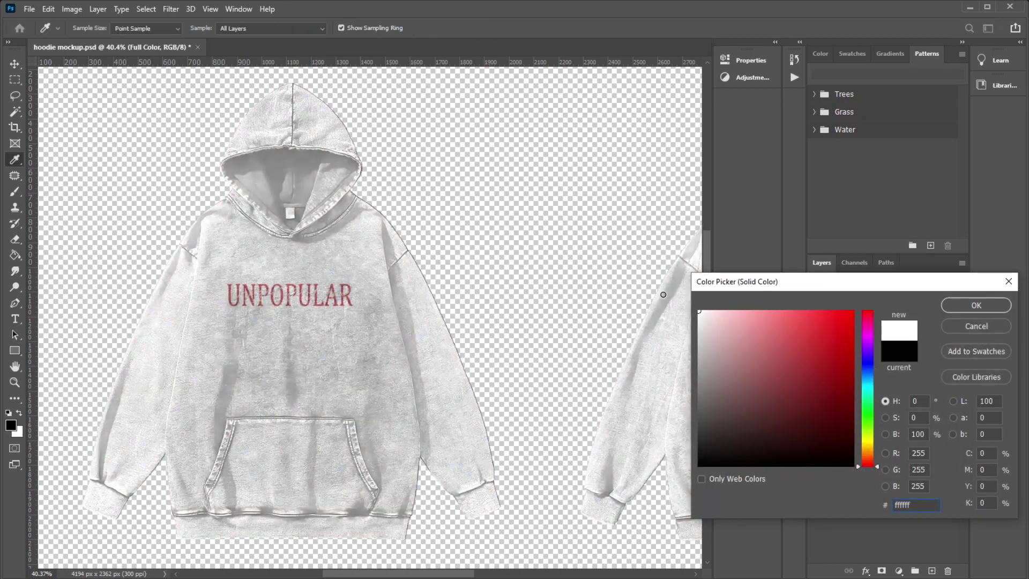
pyautogui.click(973, 307)
pyautogui.click(818, 486)
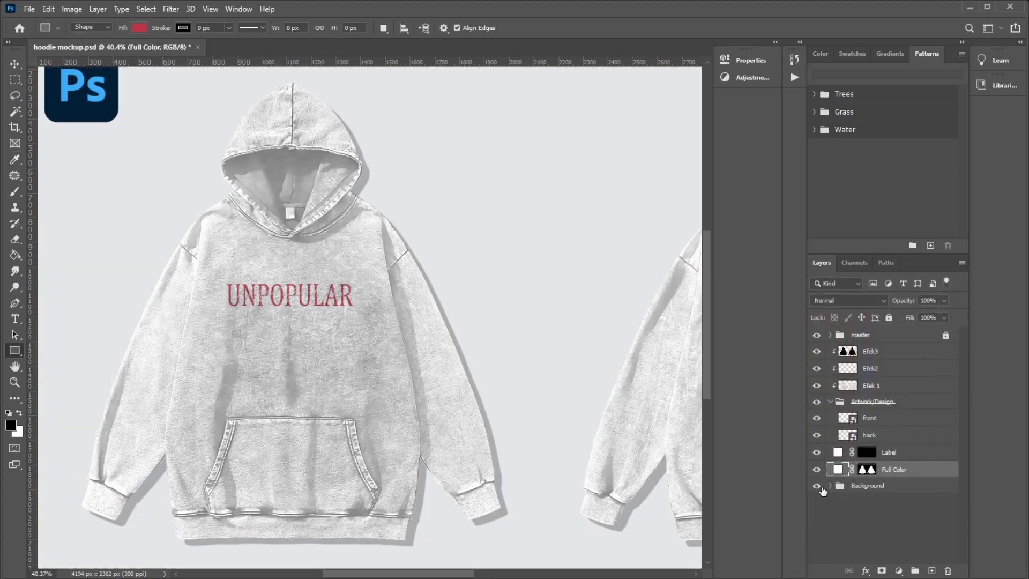
pyautogui.scroll(-3, 183, 287)
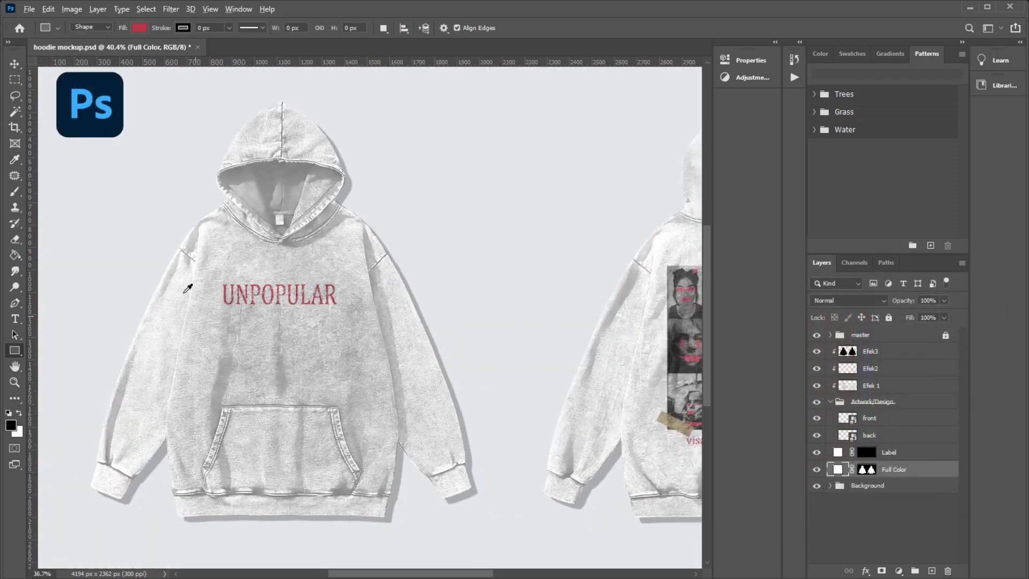
pyautogui.scroll(-3, 192, 305)
pyautogui.scroll(4, 286, 339)
pyautogui.scroll(1, 329, 355)
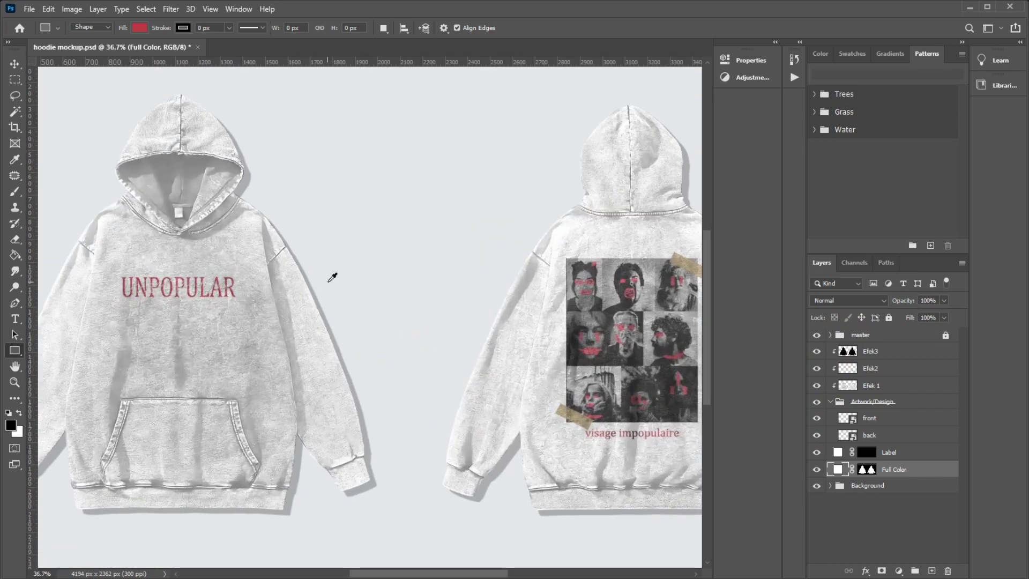
pyautogui.scroll(1, 345, 293)
pyautogui.scroll(1, 154, 328)
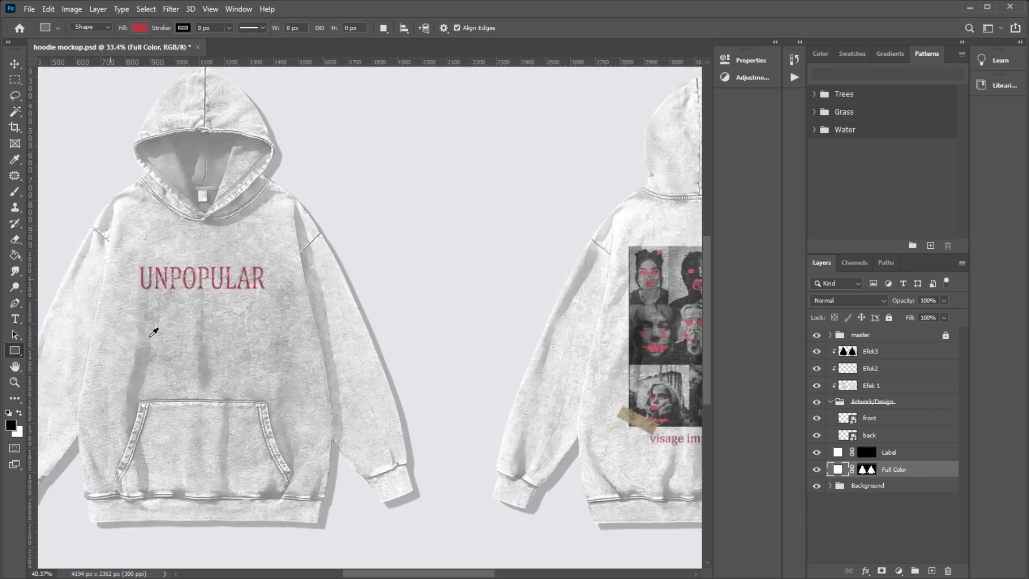
pyautogui.scroll(1, 269, 329)
pyautogui.scroll(-1, 349, 336)
pyautogui.scroll(-3, 345, 337)
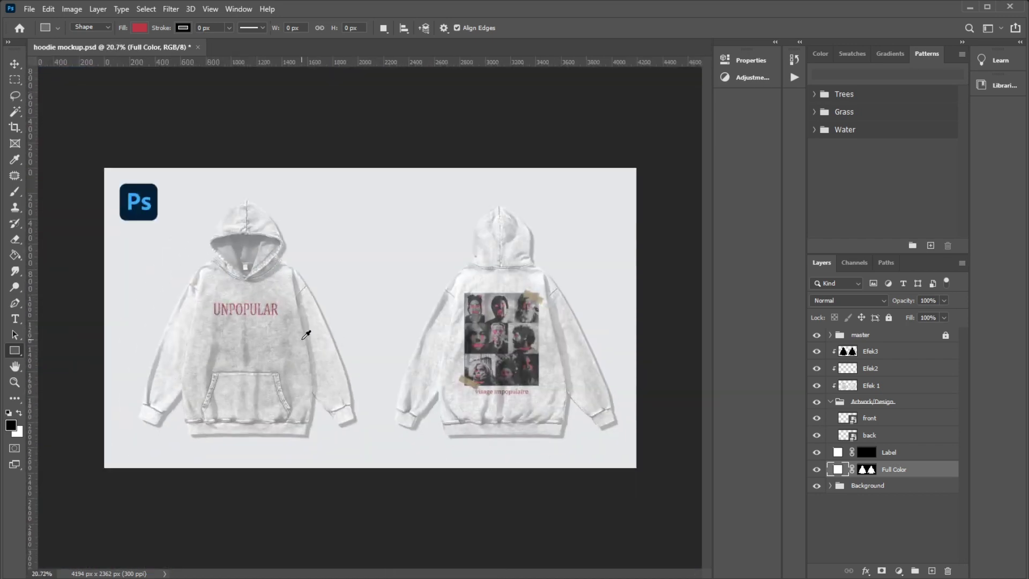
# Step: Try grey, dark green and brown hues for the Full Color fill in the Color Picker
pyautogui.doubleClick(837, 470)
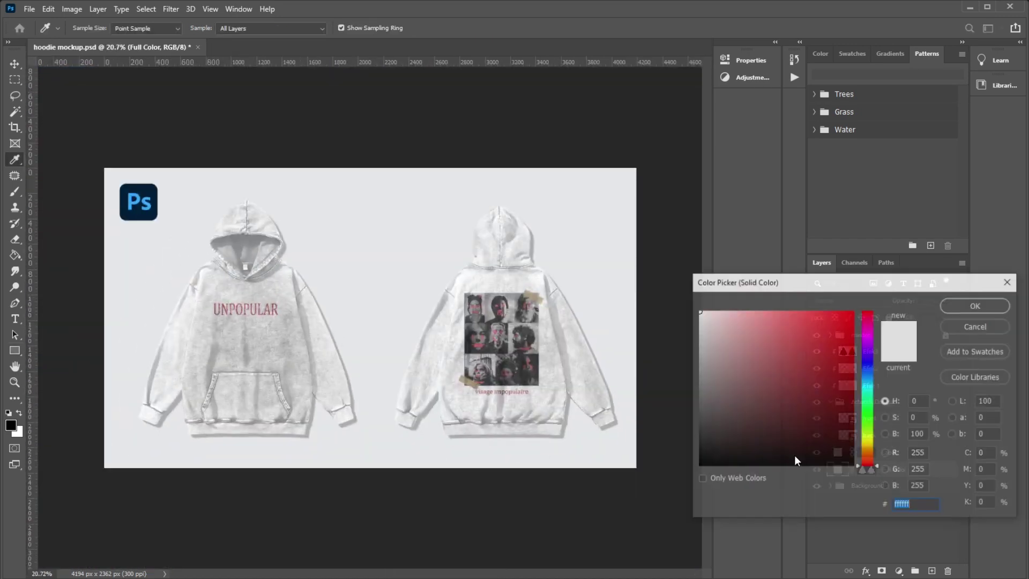
pyautogui.moveTo(795, 455); pyautogui.dragTo(671, 399)
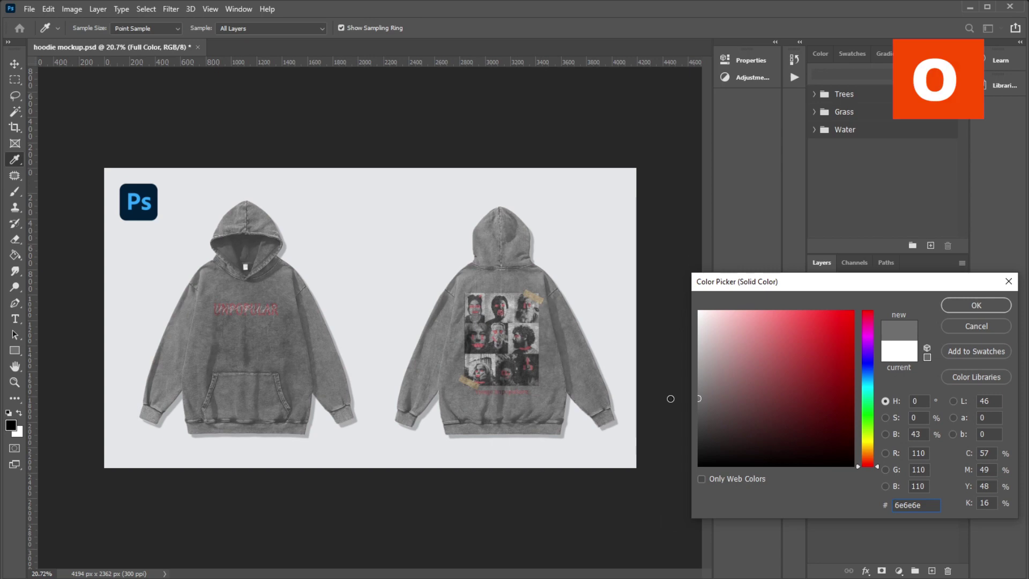
pyautogui.click(868, 403)
pyautogui.moveTo(825, 414)
pyautogui.mouseDown()
pyautogui.moveTo(812, 442)
pyautogui.moveTo(801, 440)
pyautogui.mouseUp()
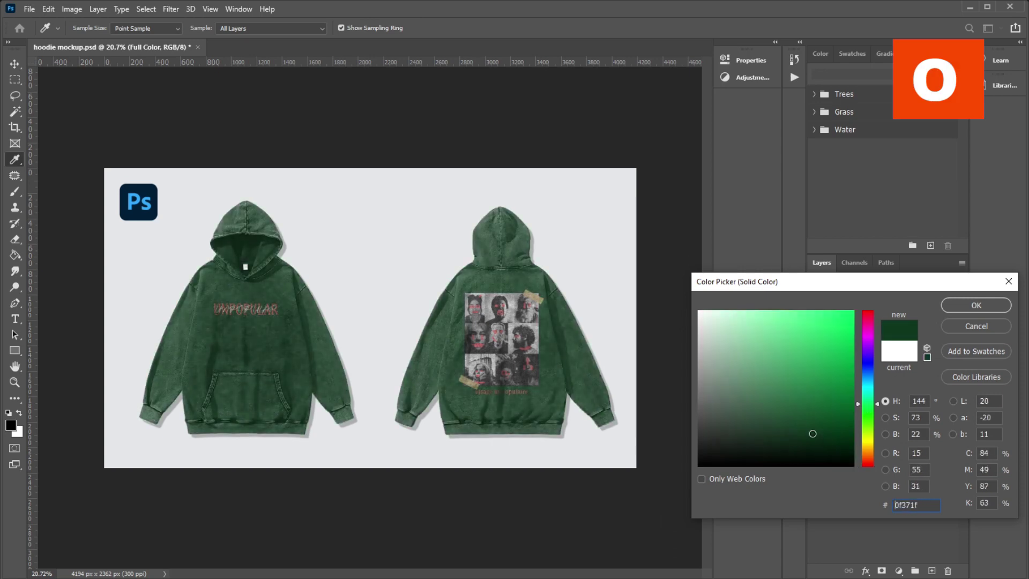
pyautogui.moveTo(869, 455); pyautogui.dragTo(869, 449)
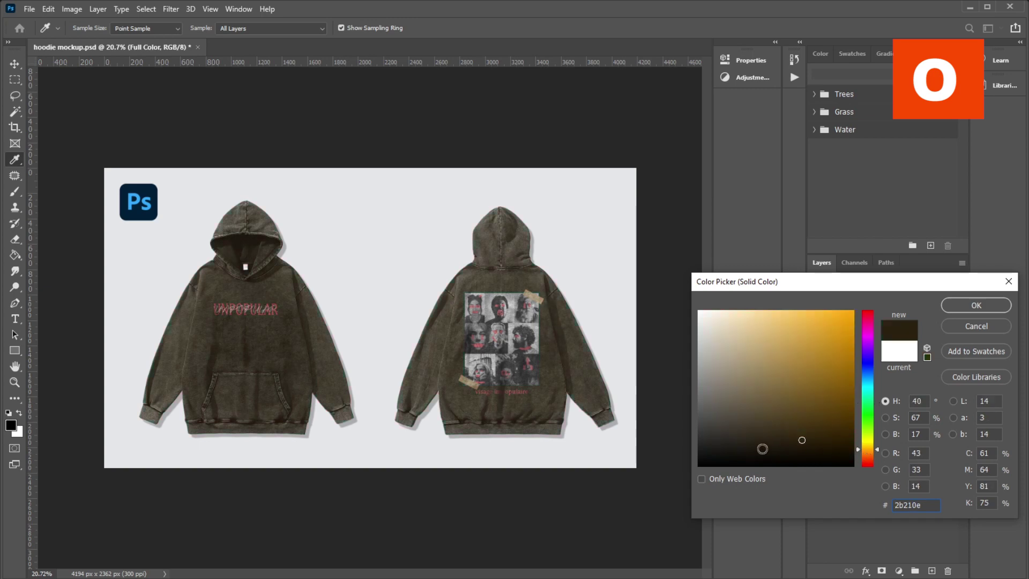
pyautogui.moveTo(777, 441)
pyautogui.mouseDown()
pyautogui.moveTo(774, 395)
pyautogui.moveTo(774, 425)
pyautogui.moveTo(765, 425)
pyautogui.moveTo(776, 429)
pyautogui.moveTo(746, 418)
pyautogui.moveTo(758, 399)
pyautogui.moveTo(639, 254)
pyautogui.moveTo(729, 347)
pyautogui.moveTo(656, 282)
pyautogui.moveTo(706, 499)
pyautogui.mouseUp()
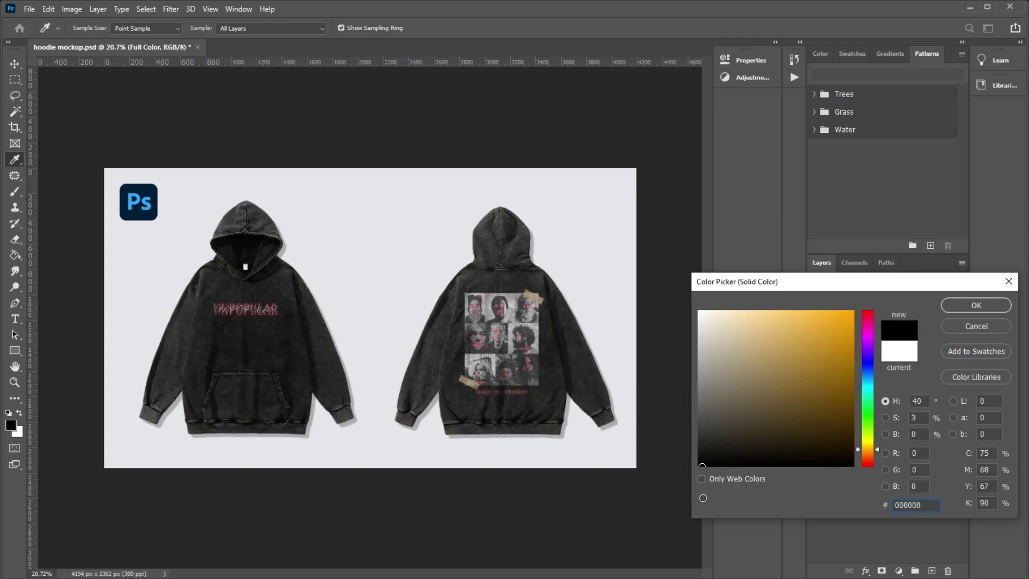
# Step: Settle the hoodie fill on near-black charcoal #121212 and confirm
pyautogui.click(721, 456)
pyautogui.click(674, 474)
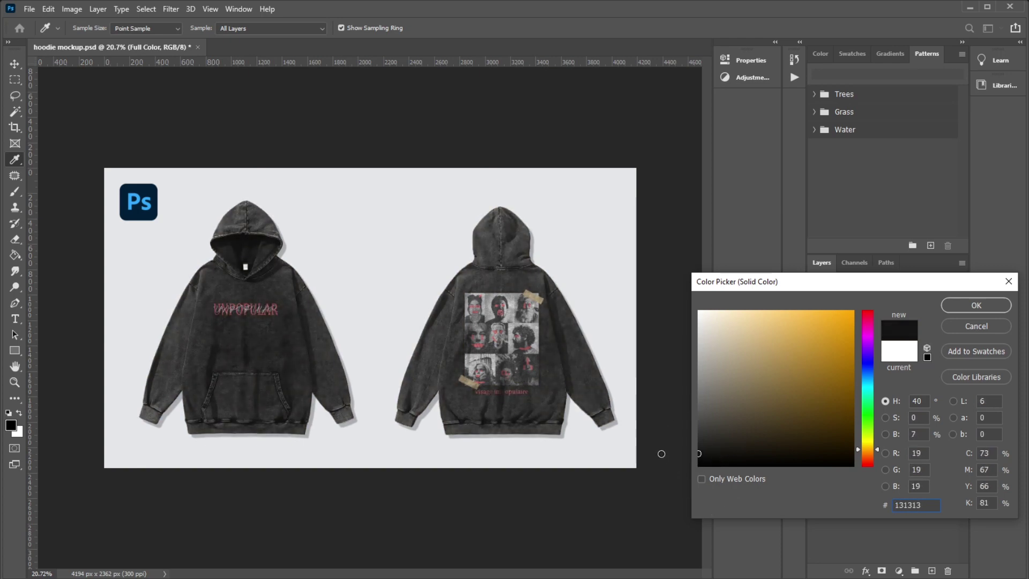
pyautogui.moveTo(621, 414); pyautogui.dragTo(618, 313)
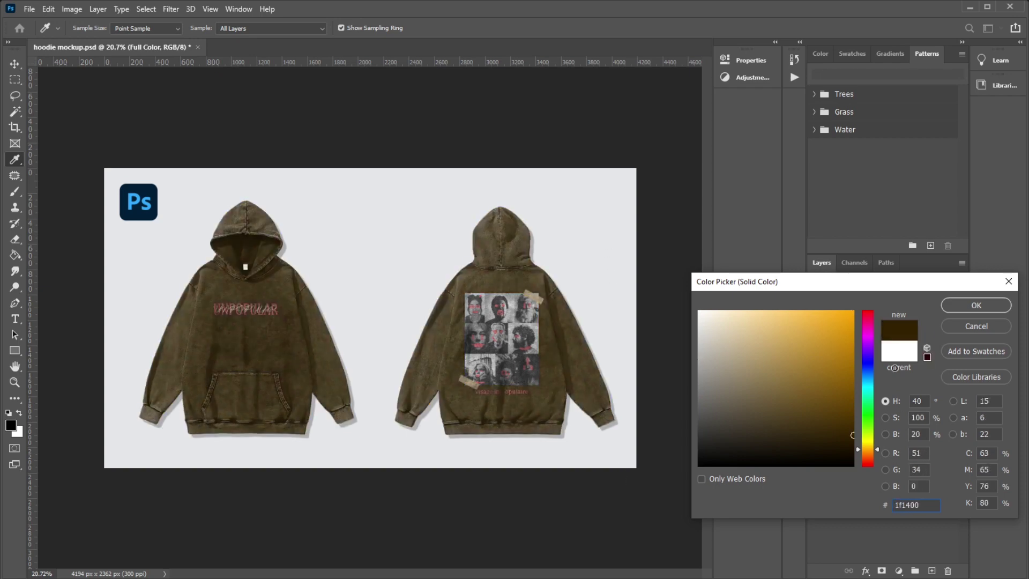
pyautogui.moveTo(618, 312)
pyautogui.mouseDown()
pyautogui.moveTo(681, 490)
pyautogui.moveTo(632, 496)
pyautogui.mouseUp()
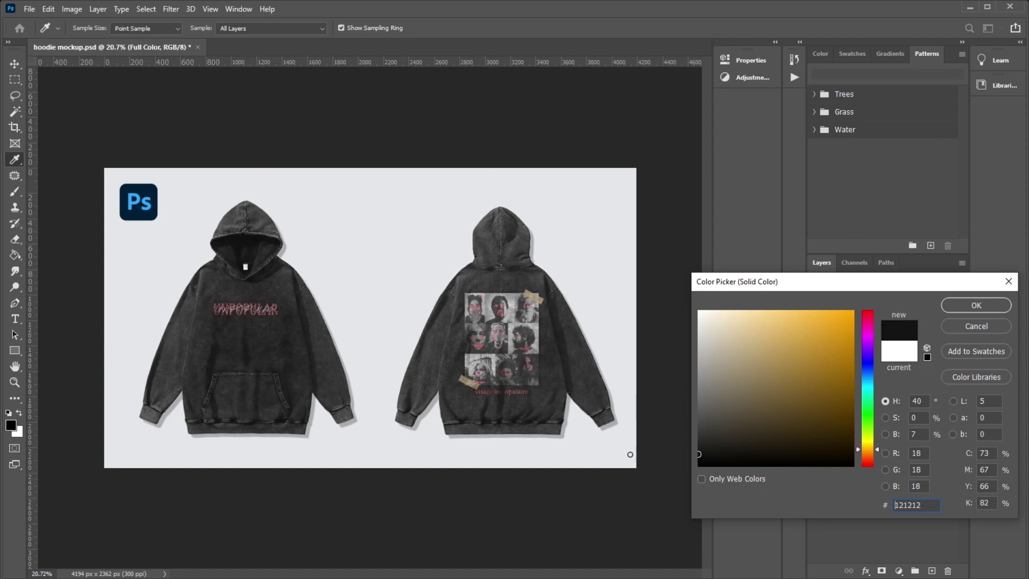
pyautogui.moveTo(631, 491); pyautogui.dragTo(631, 455)
pyautogui.click(992, 306)
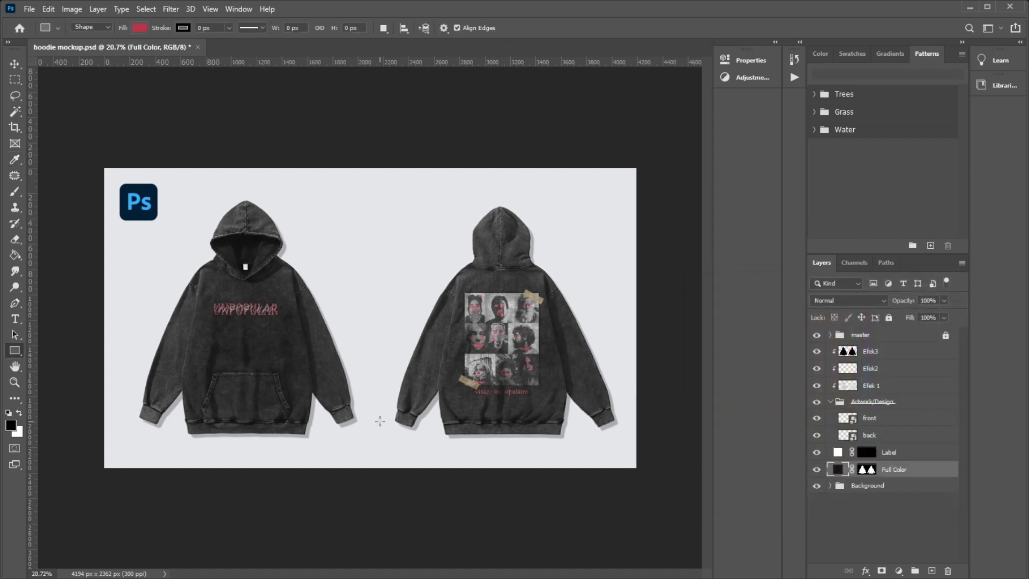
# Step: Expand the Background group and toggle the Ps logo and Shdw layers' visibility
pyautogui.click(830, 487)
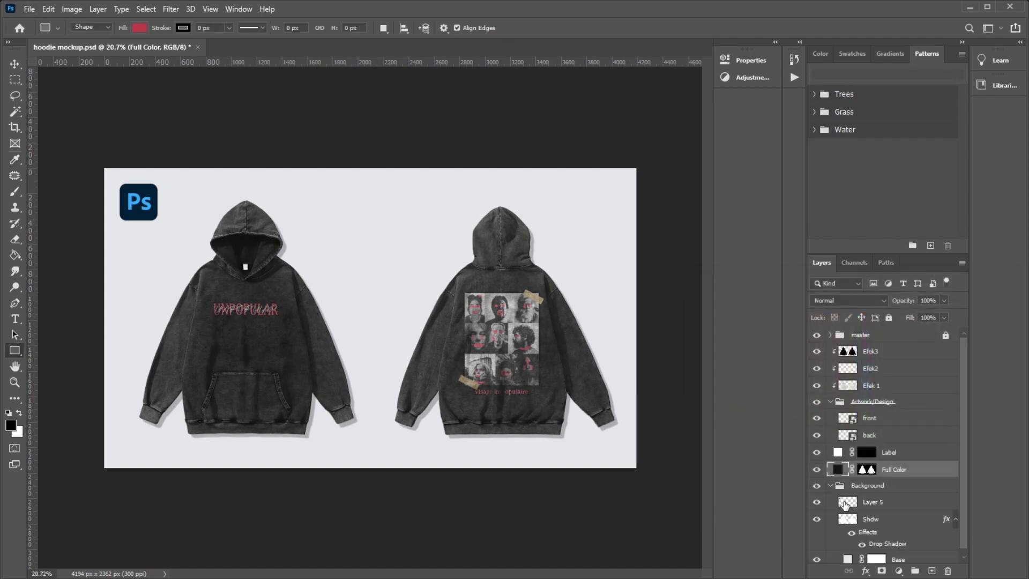
pyautogui.click(818, 497)
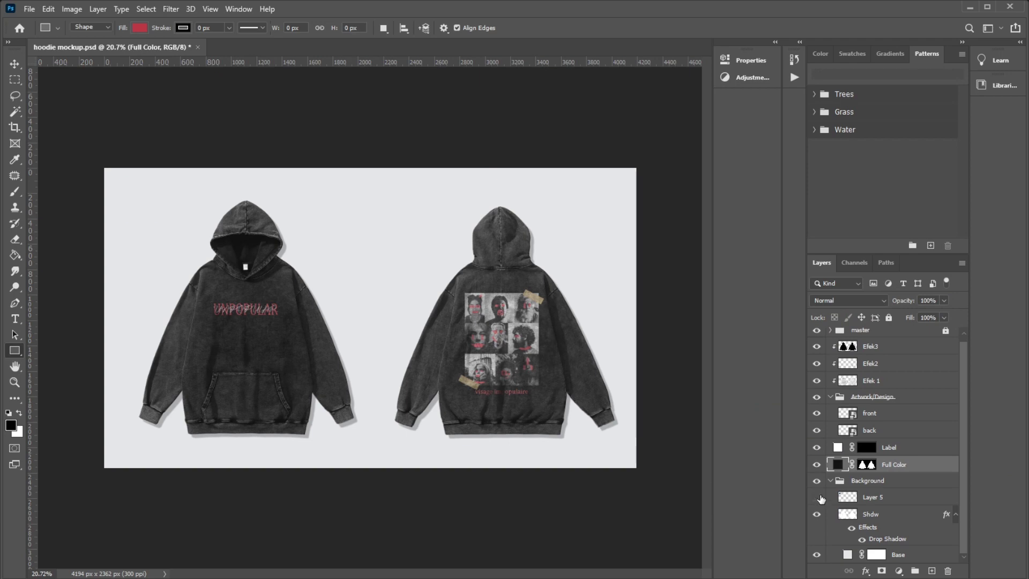
pyautogui.click(818, 498)
pyautogui.click(816, 497)
pyautogui.click(816, 498)
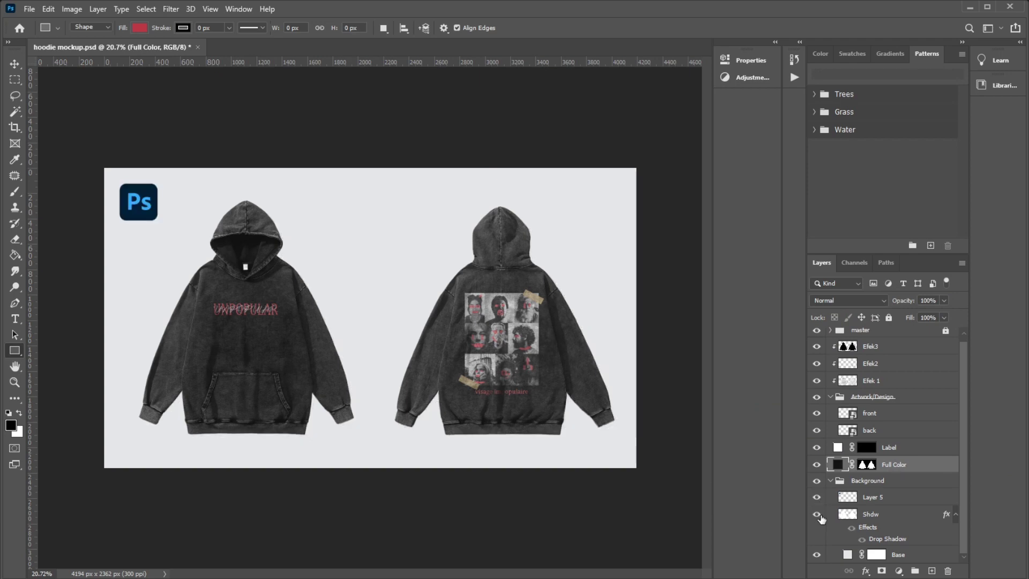
pyautogui.click(818, 514)
# Step: Change the Shdw drop shadow's angle and make it larger and softer
pyautogui.doubleClick(891, 540)
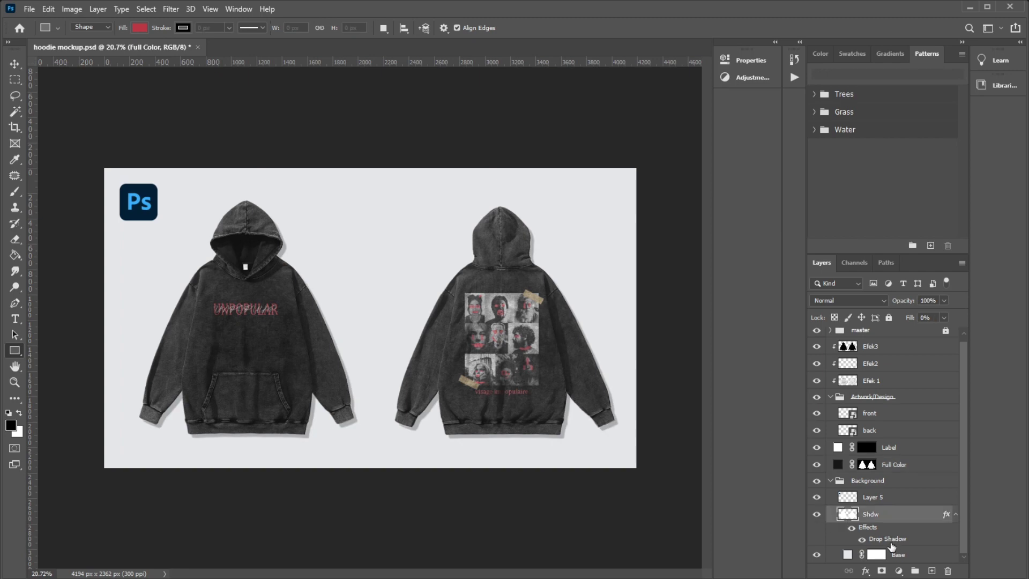
pyautogui.moveTo(769, 402)
pyautogui.mouseDown()
pyautogui.moveTo(765, 413)
pyautogui.moveTo(759, 400)
pyautogui.moveTo(825, 426)
pyautogui.moveTo(785, 432)
pyautogui.mouseUp()
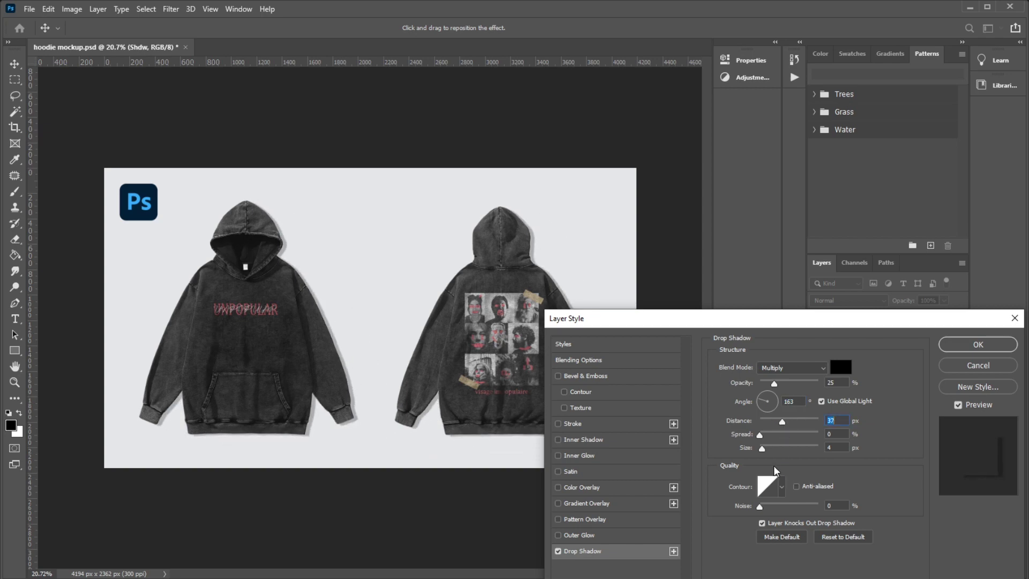
pyautogui.moveTo(762, 448); pyautogui.dragTo(772, 450)
pyautogui.click(976, 344)
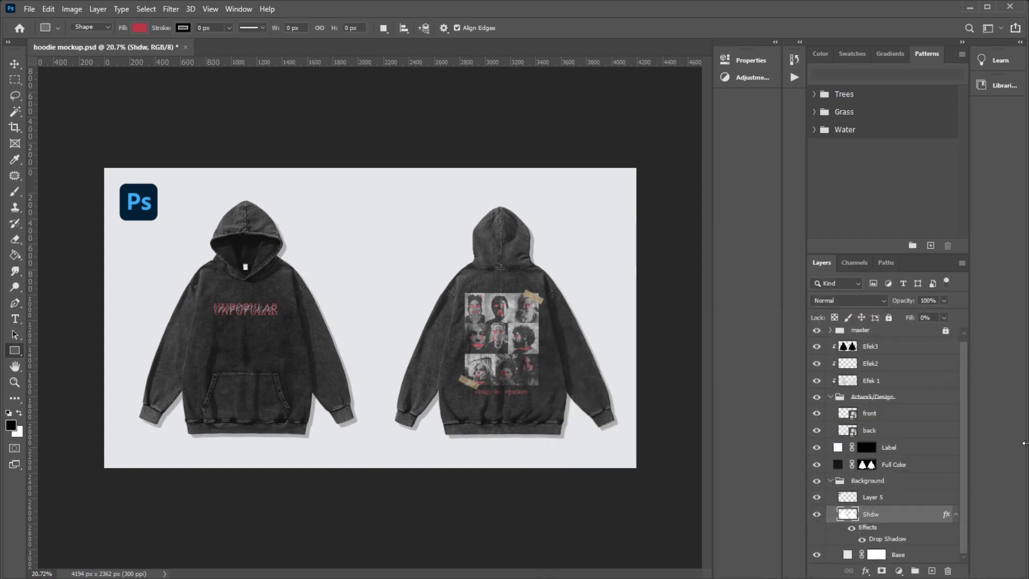
# Step: Collapse the Background group in the Layers panel and zoom in on the hoodies
pyautogui.click(830, 482)
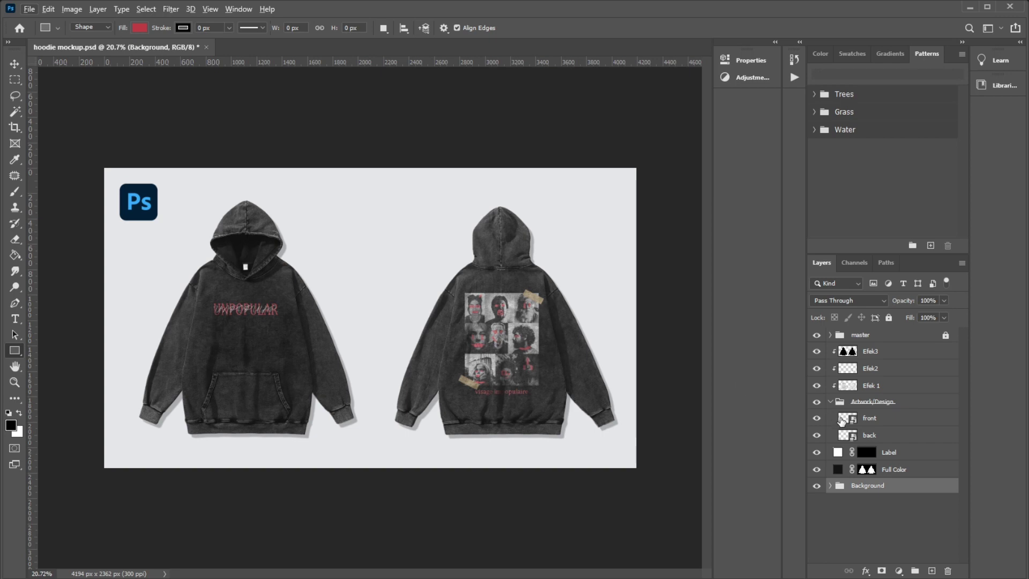
pyautogui.scroll(2, 364, 322)
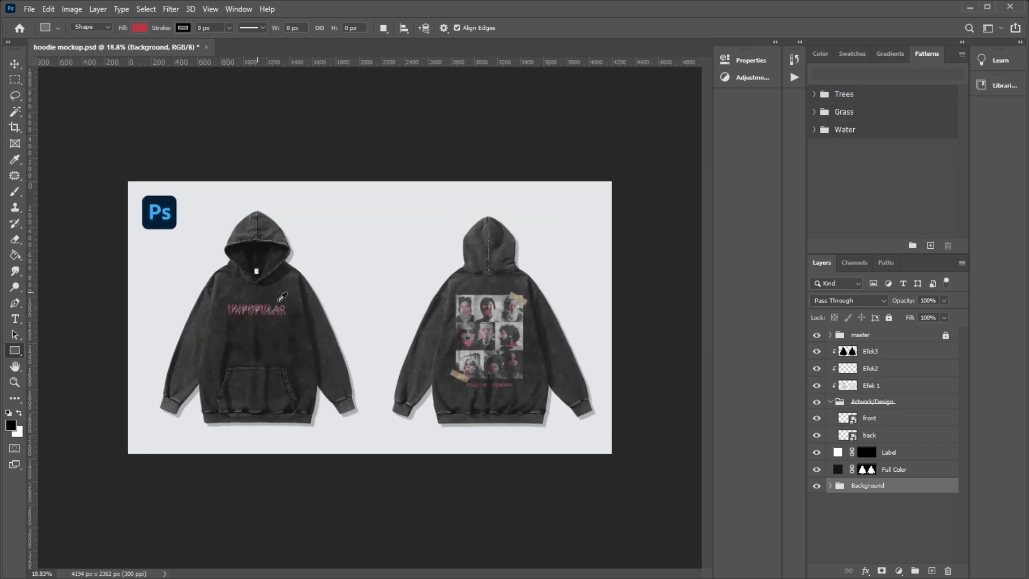
pyautogui.scroll(2, 282, 297)
pyautogui.scroll(2, 270, 309)
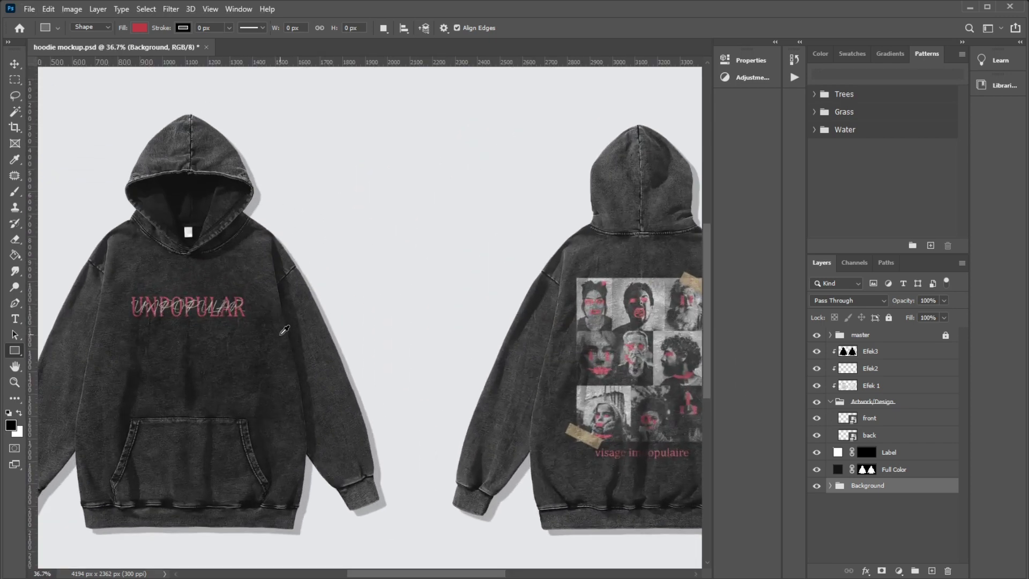
pyautogui.hotkey('ctrl', '0')
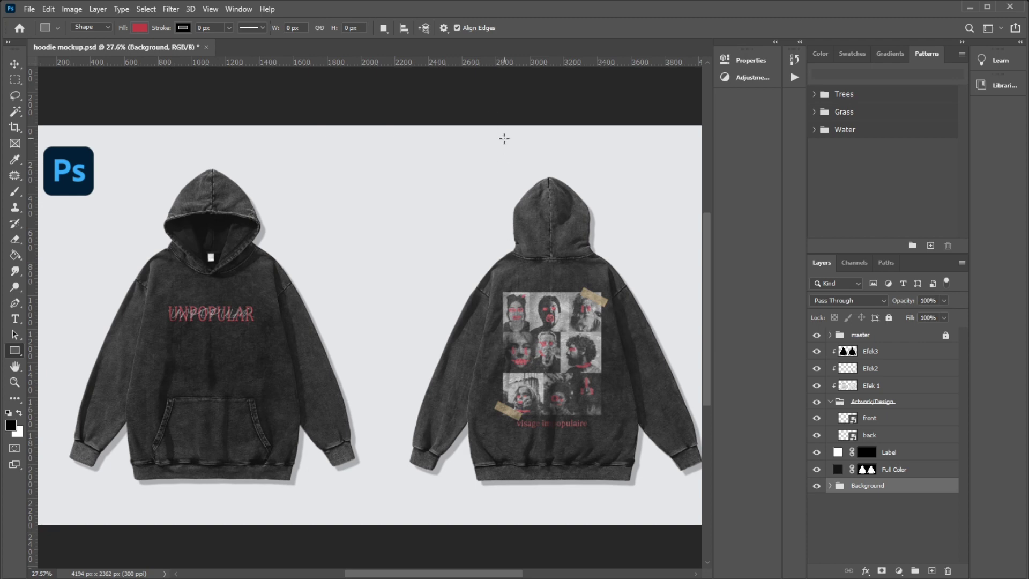
pyautogui.click(16, 64)
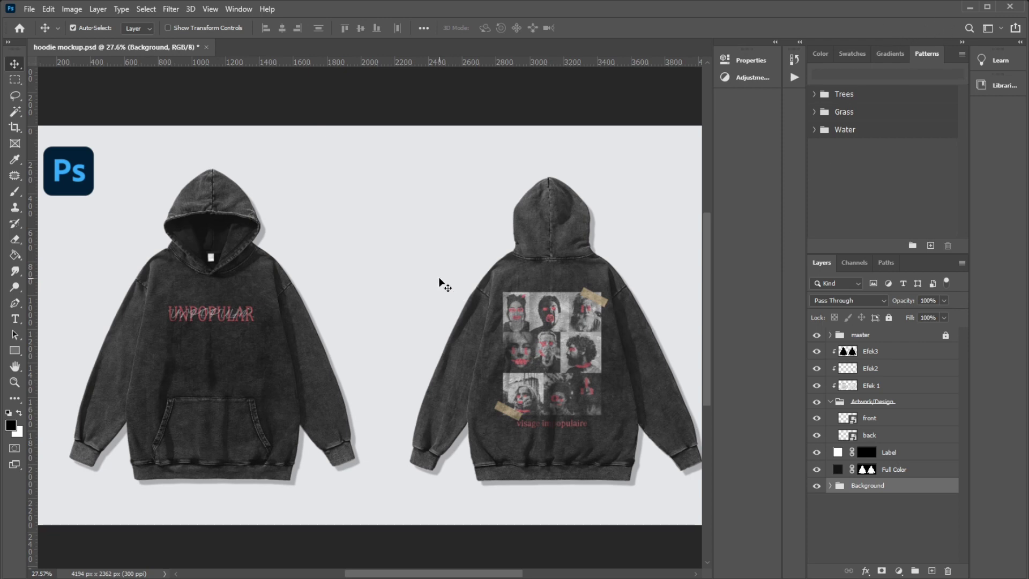
pyautogui.press('d')
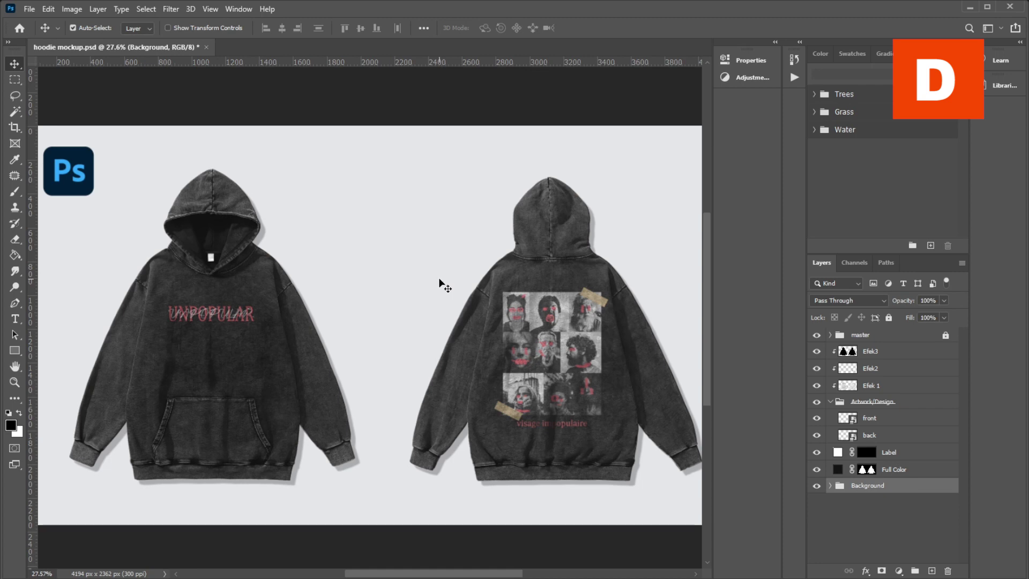